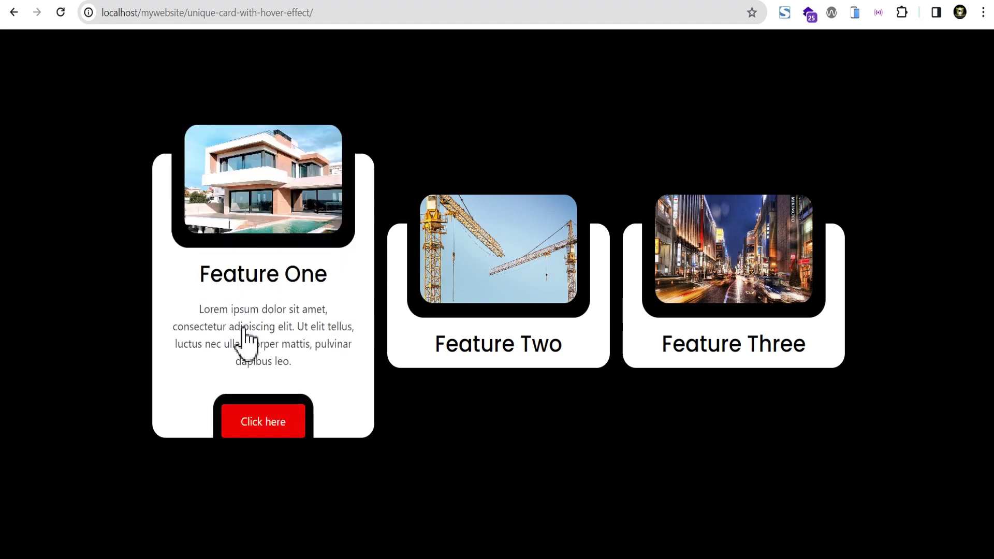
Preview the feature cards' hover effect on the live page and in the MacBook Air device simulator.
mouse_move(666, 294)
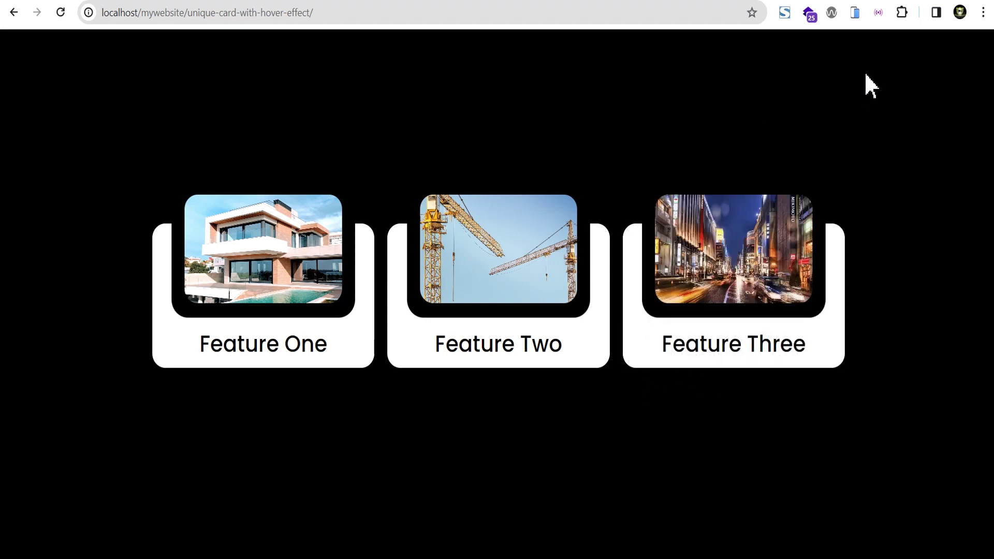
click(855, 12)
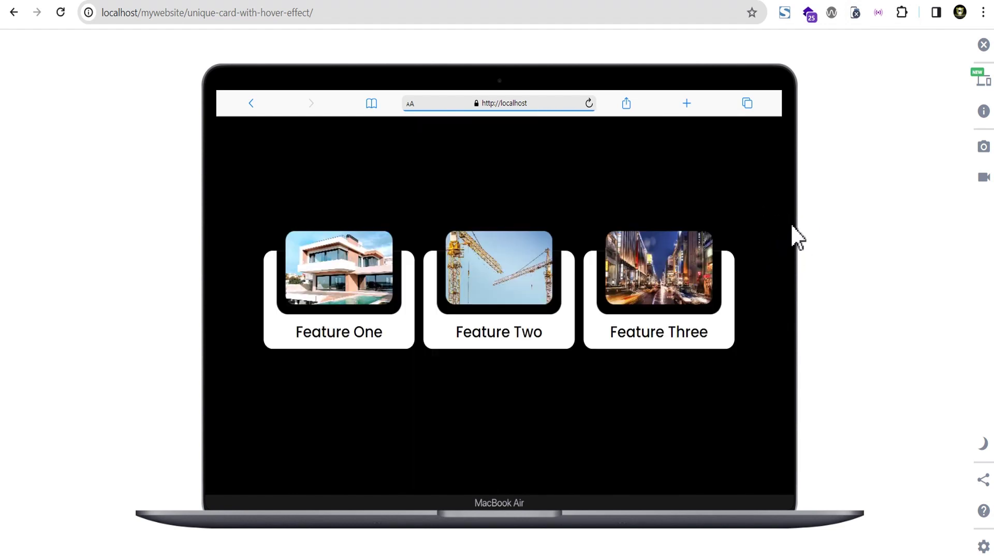
mouse_move(703, 241)
mouse_move(386, 318)
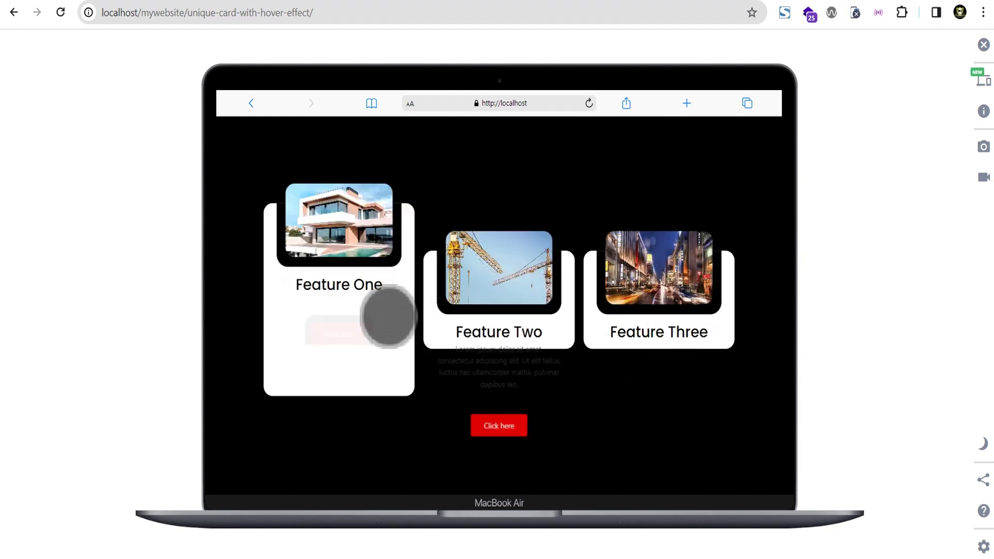
Preview the card page in the device simulator on the iPhone 12 Mini and the iPad Mini.
click(982, 80)
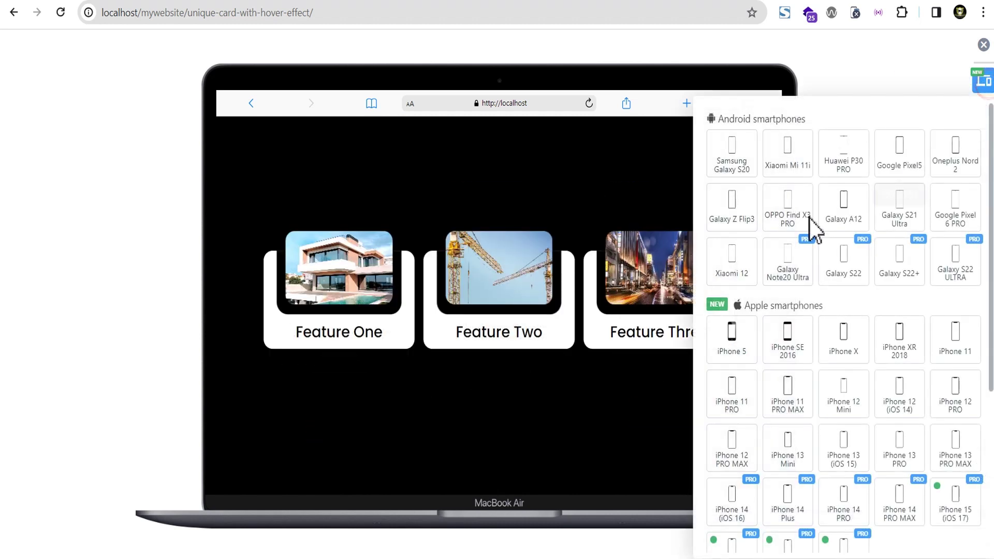
scroll(783, 306, down, 2)
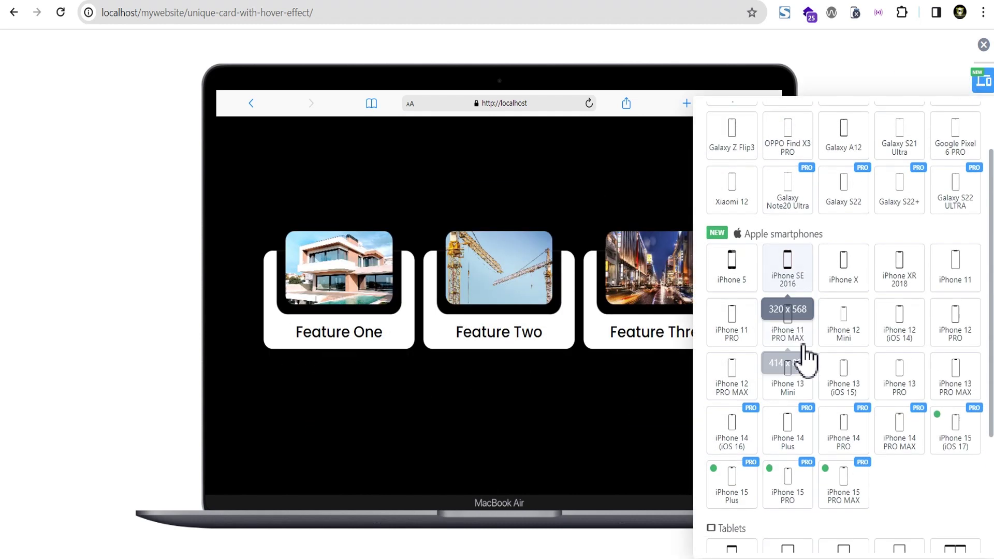
click(841, 329)
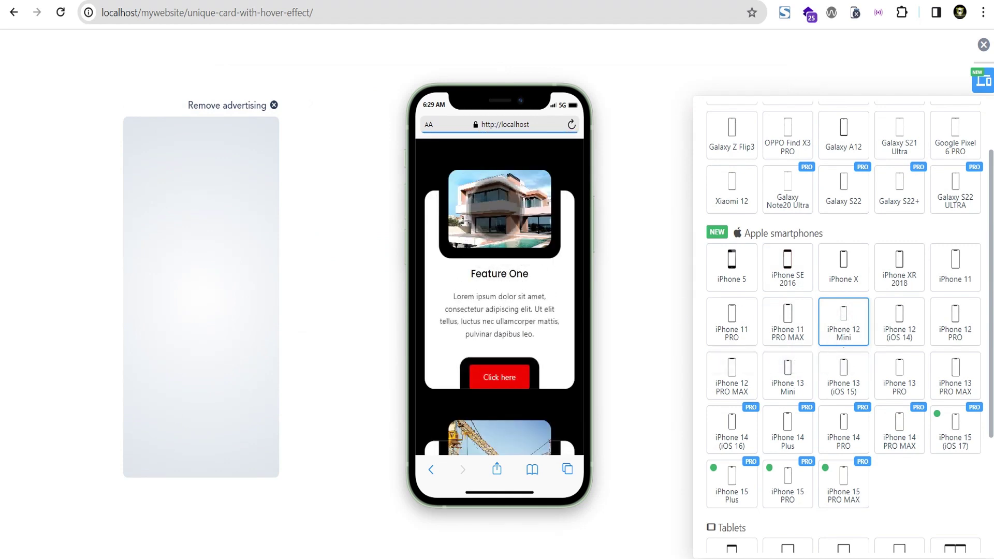
scroll(515, 312, down, 5)
scroll(515, 312, down, 3)
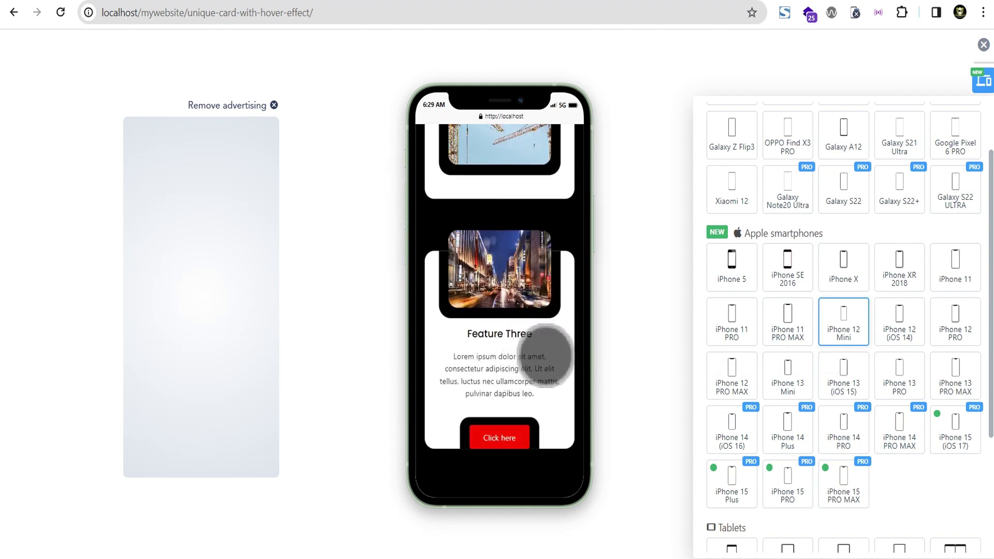
scroll(839, 349, down, 3)
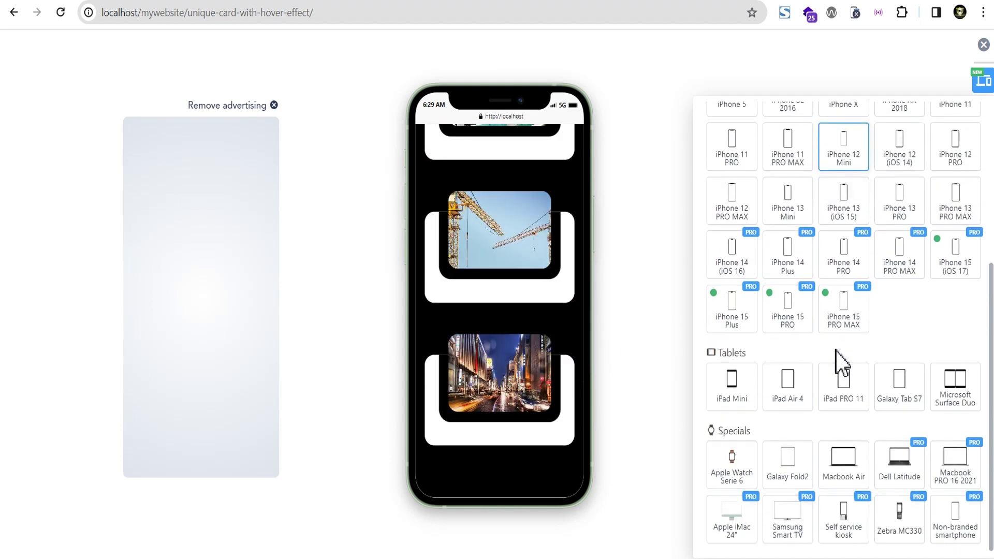
click(738, 393)
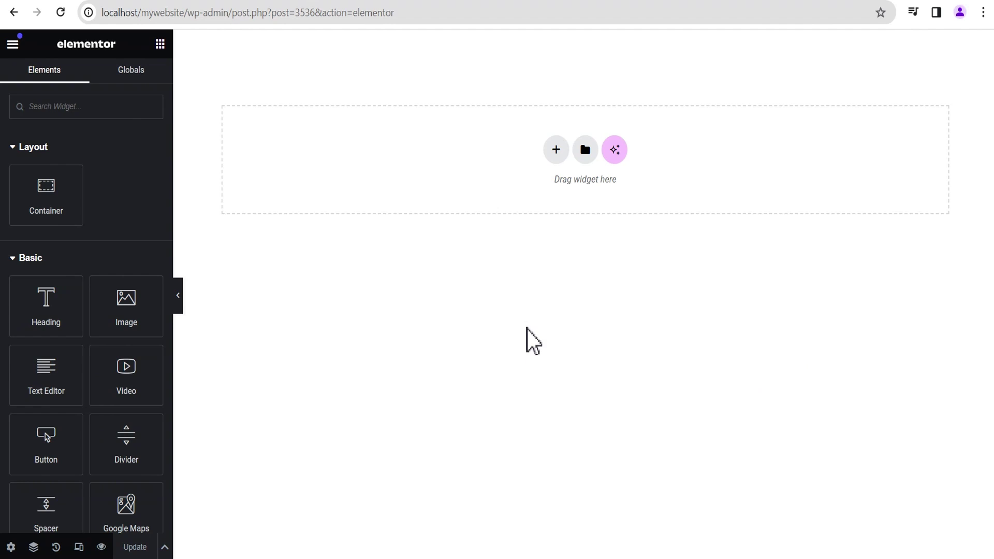
Switch to the Elementor editor and add a container with four equal columns to the empty page.
click(558, 150)
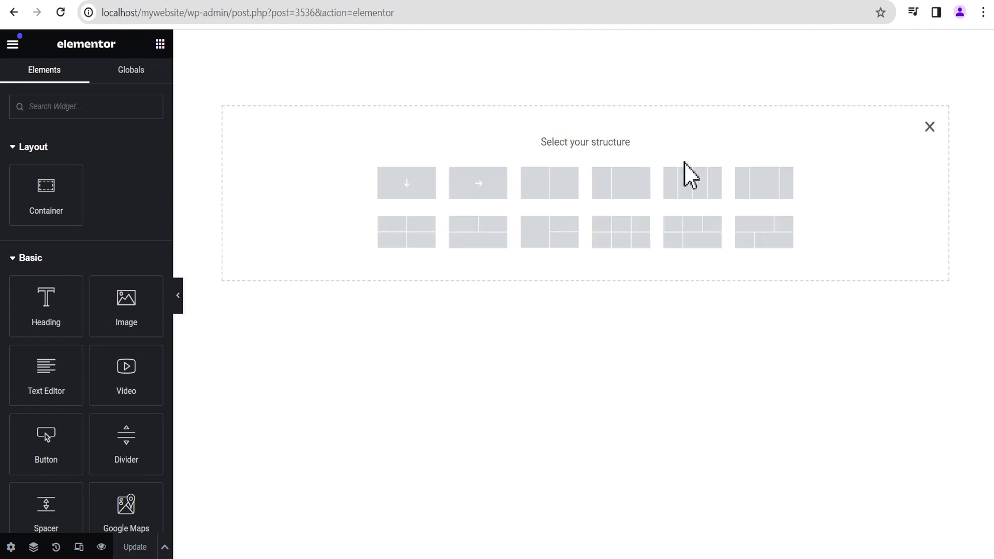
click(695, 187)
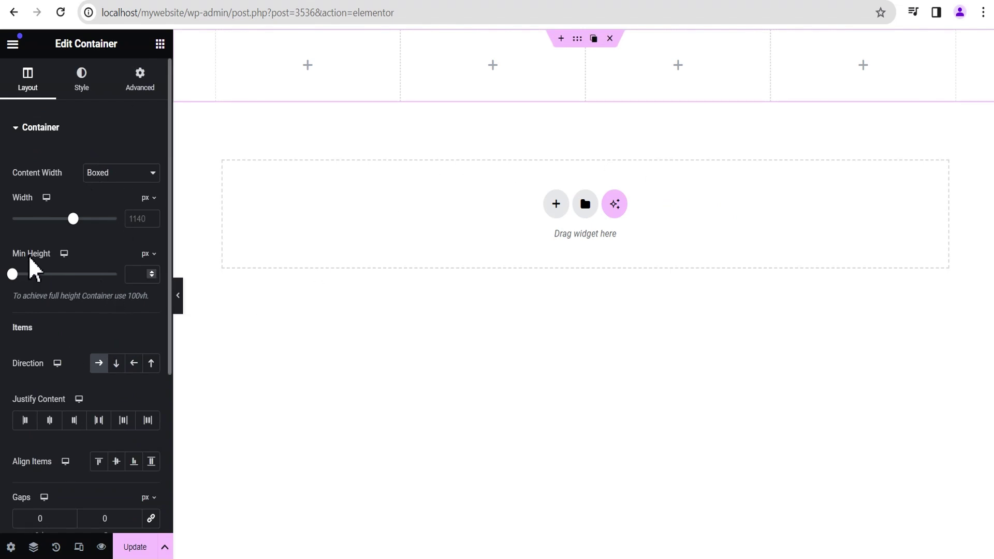
Set the outer container's minimum height to 100 vh and center its content with both Justify Content and Align Items.
click(148, 254)
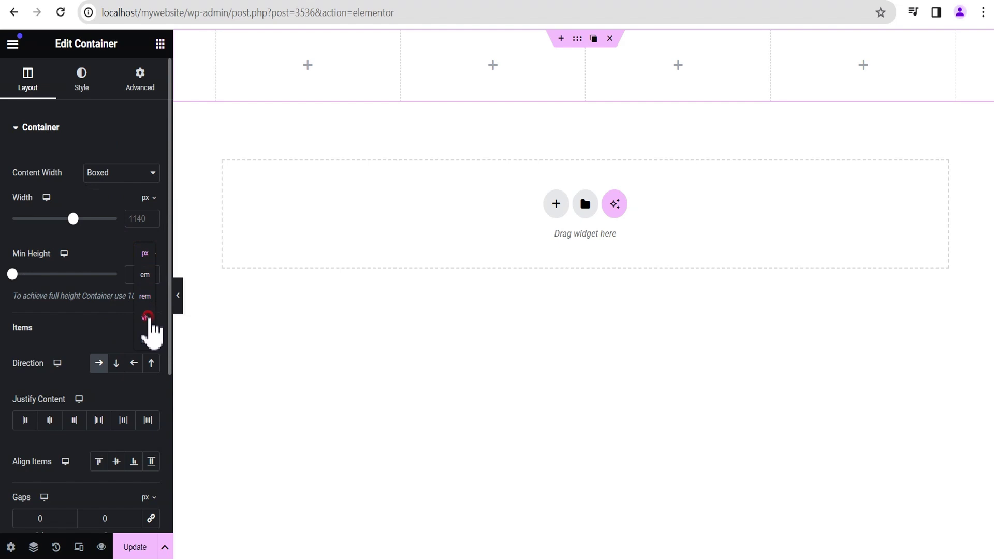
click(148, 317)
drag(12, 274, 123, 290)
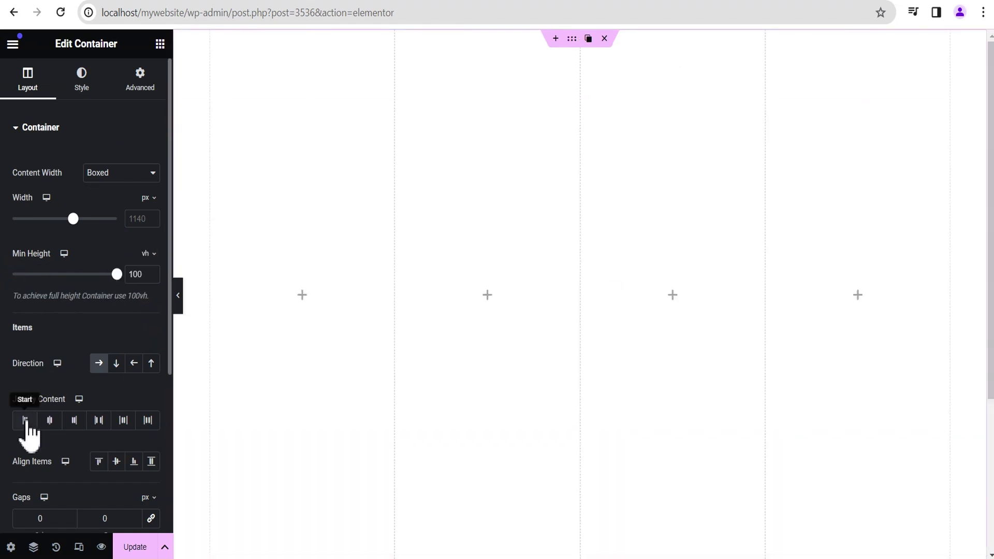
click(50, 422)
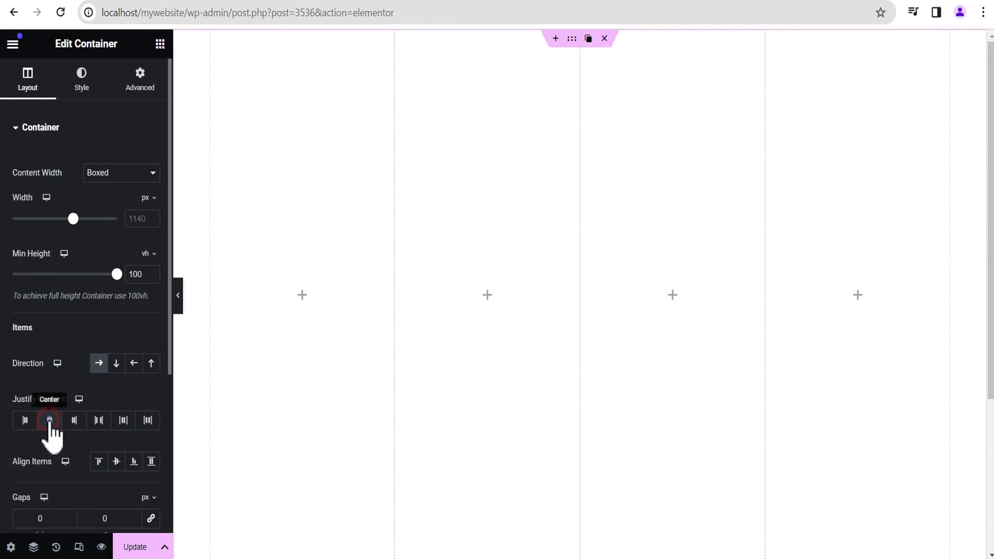
click(117, 461)
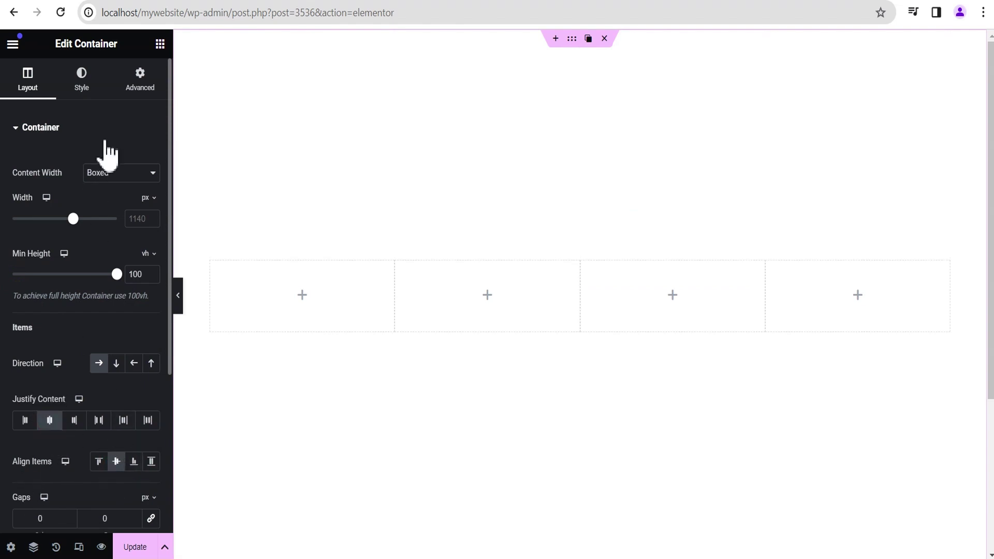
Give the outer container a classic background in black.
click(93, 88)
click(97, 193)
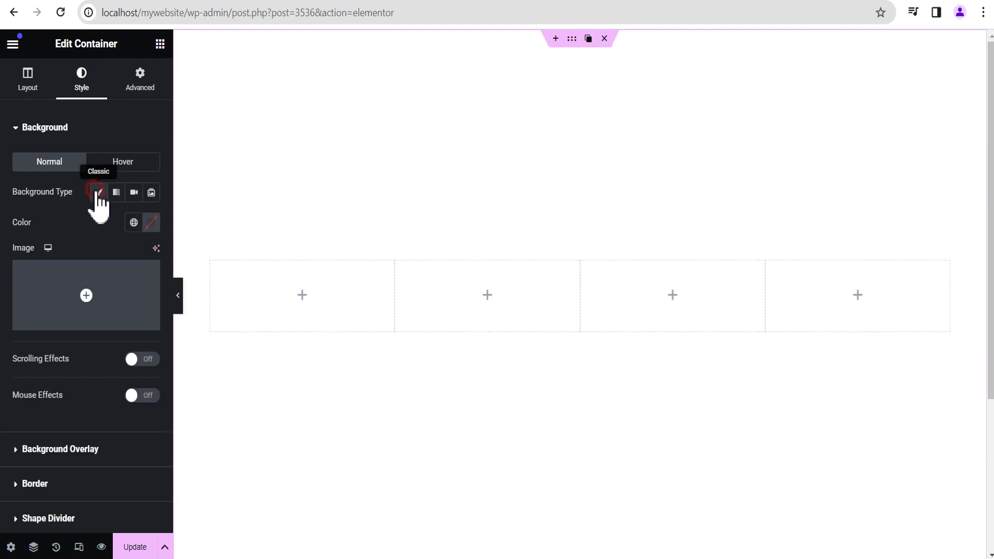
click(151, 223)
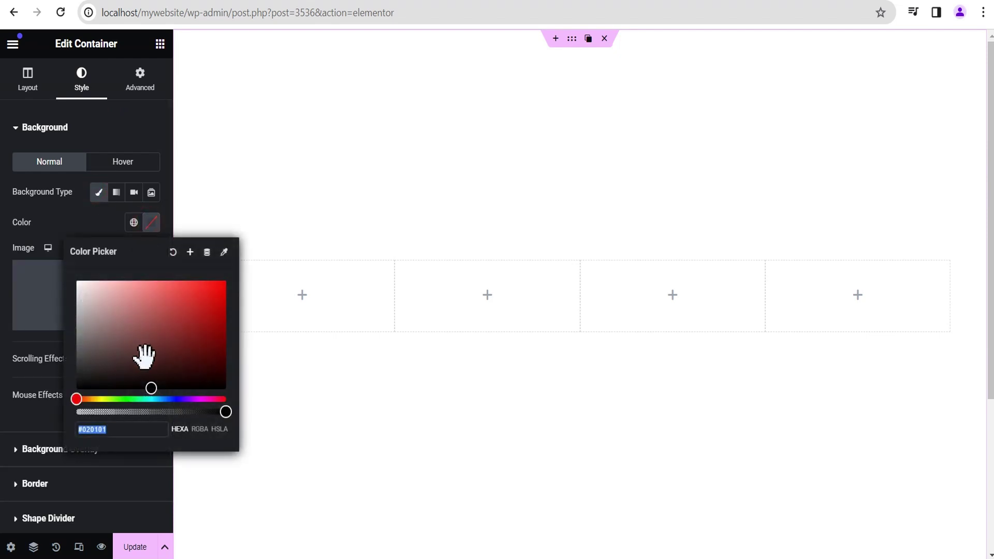
click(147, 387)
click(79, 222)
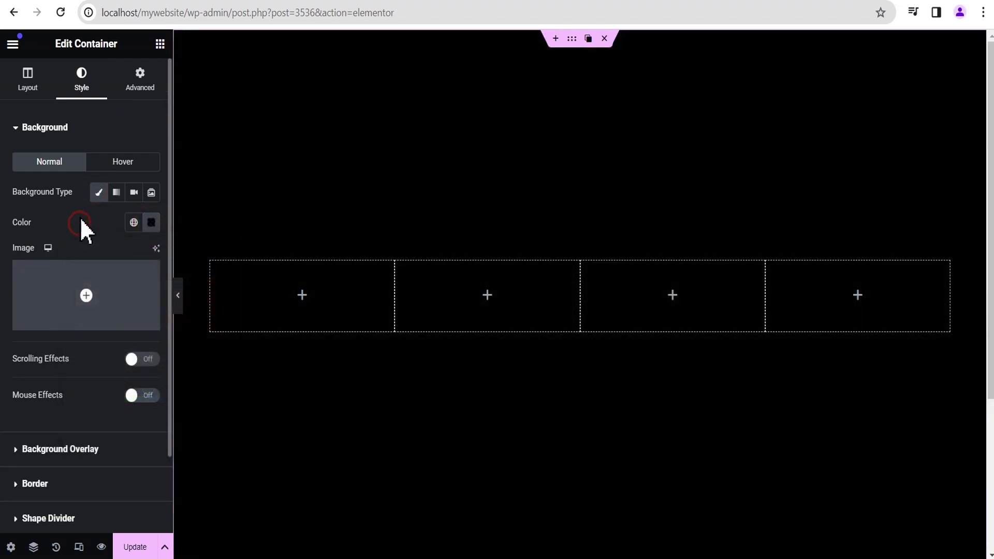
Set the outer container's padding to 100 px top and bottom and 20 px left and right, with the sides unlinked.
click(140, 88)
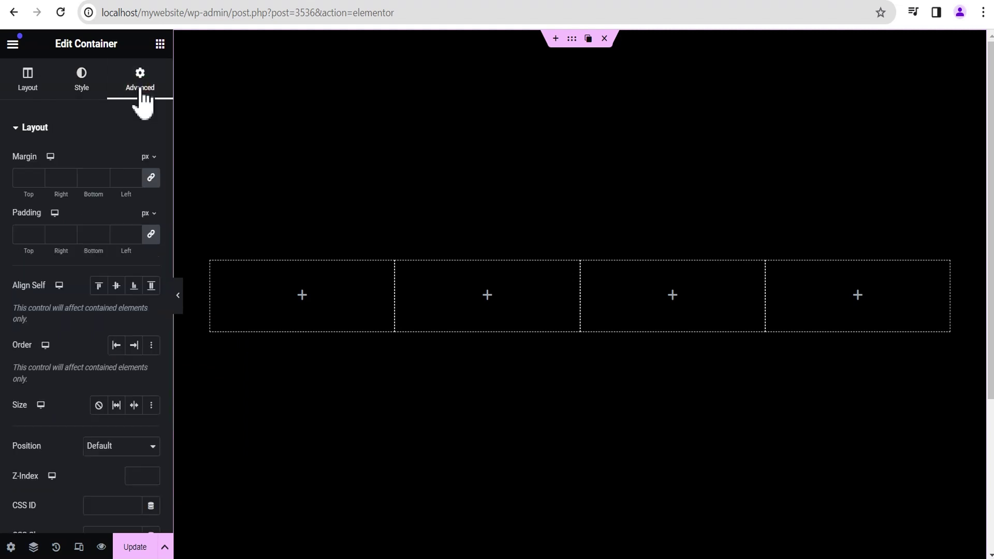
click(24, 235)
text(00)
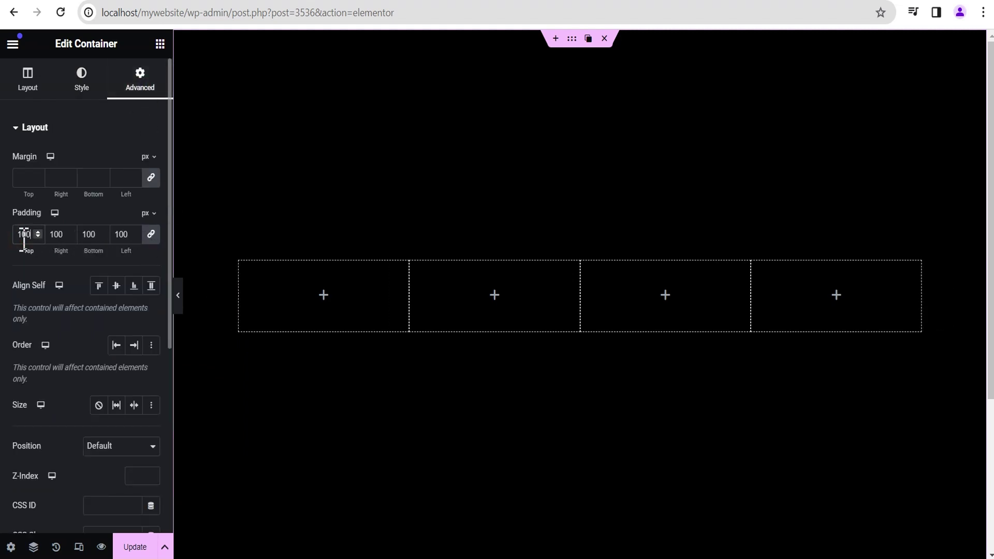
click(147, 234)
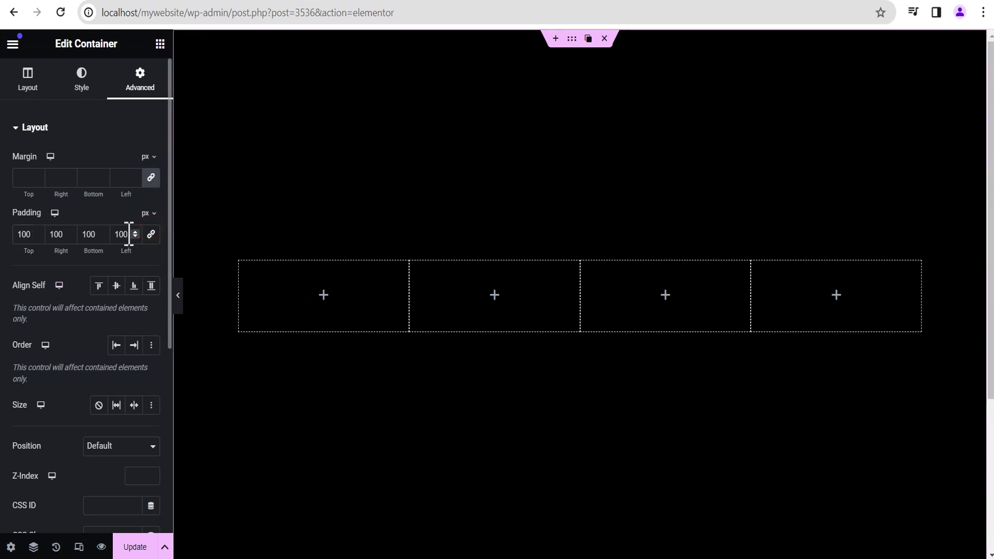
double_click(123, 234)
text(20)
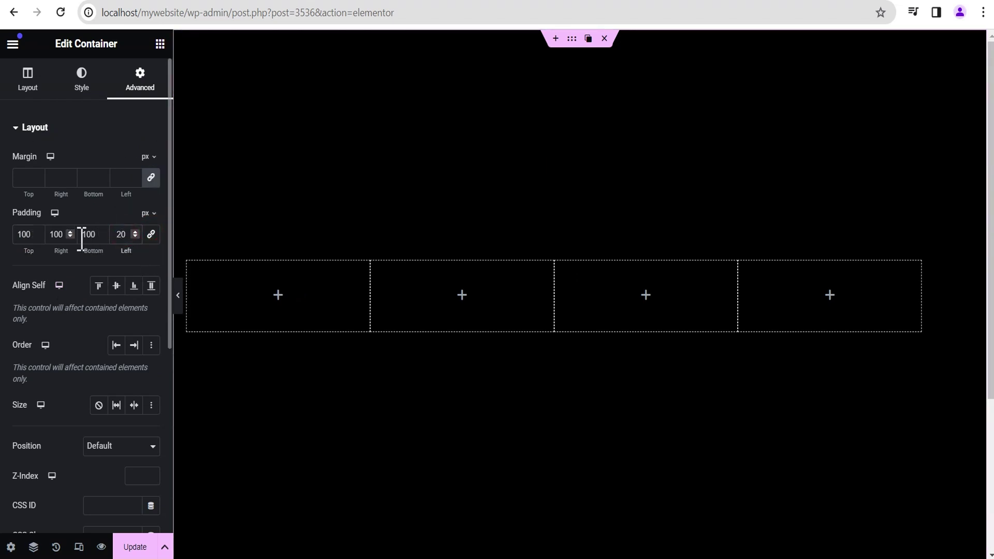
text(20)
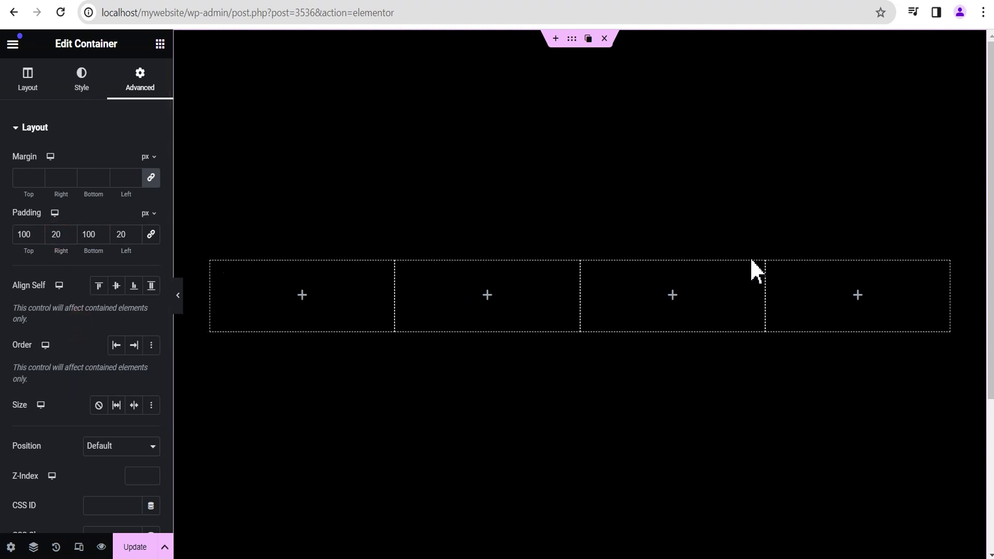
Delete the fourth column container and set the first column container's width to 30%.
mouse_move(777, 287)
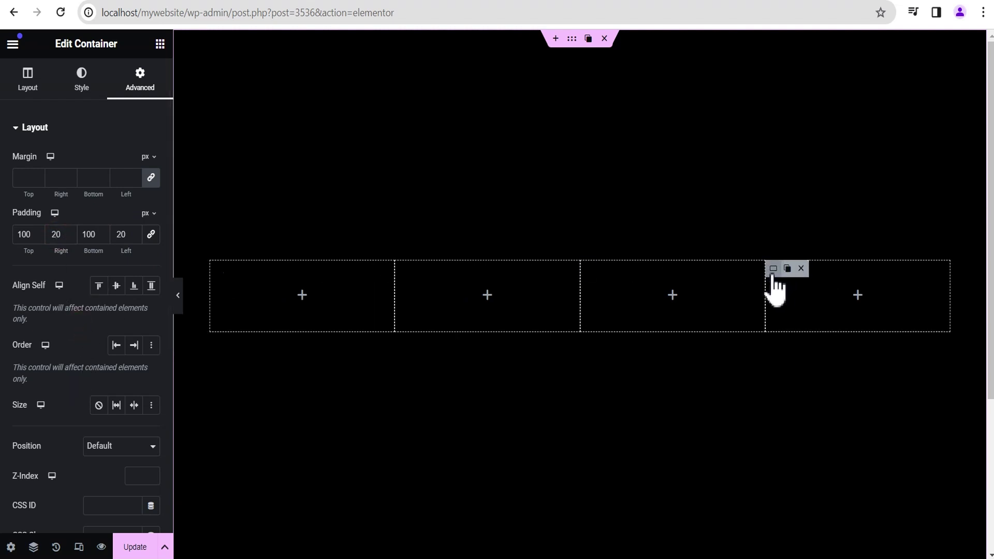
click(806, 268)
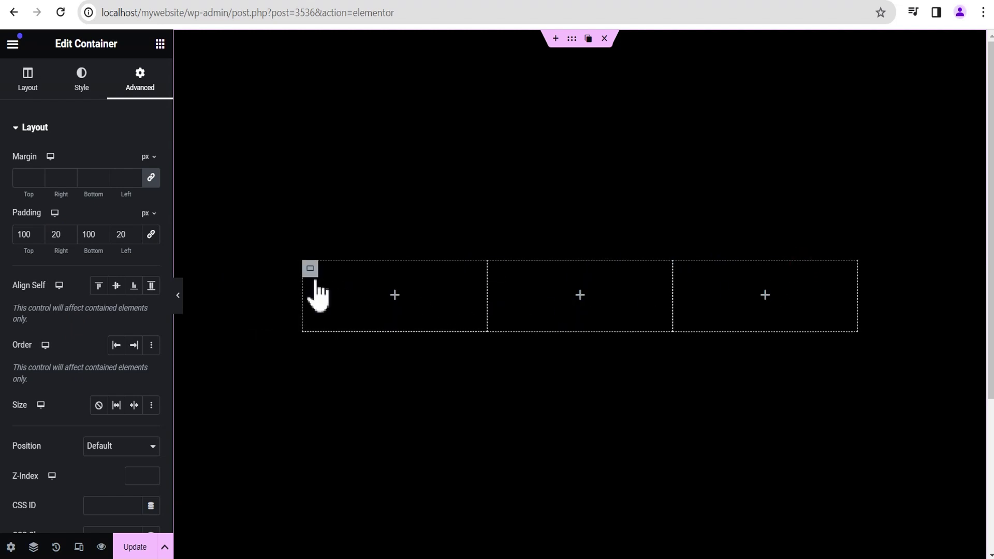
click(310, 269)
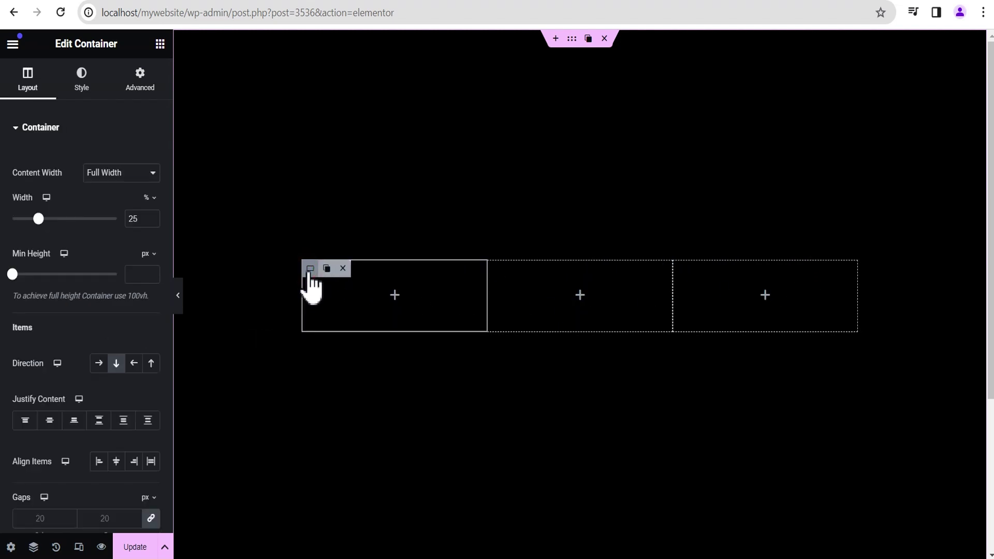
double_click(137, 218)
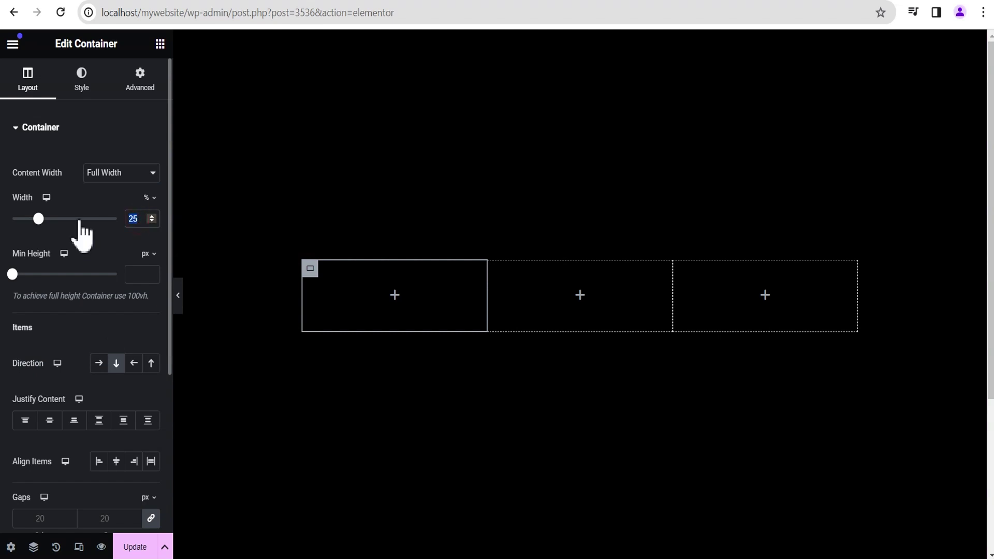
text(30)
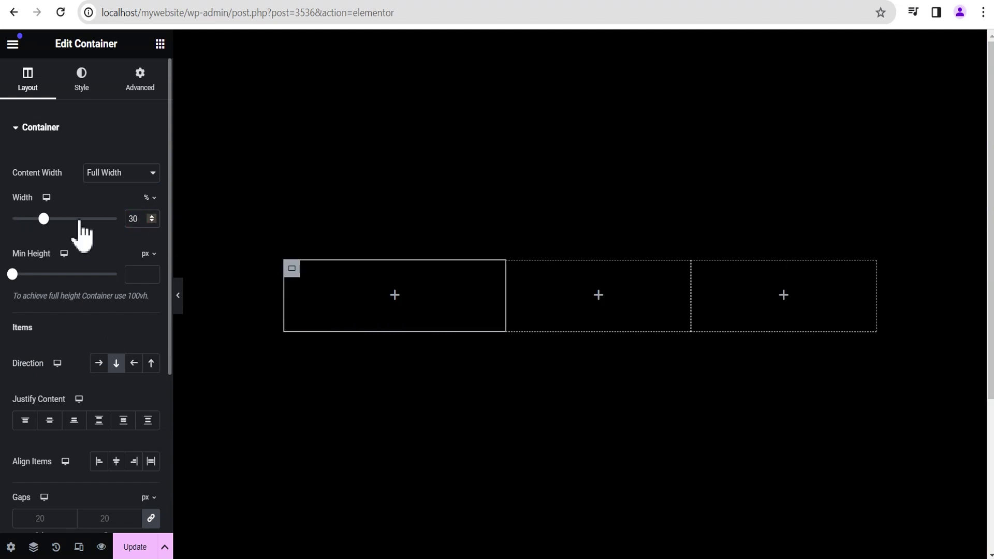
Copy the first column container and paste its style onto the second and third column containers.
right_click(293, 269)
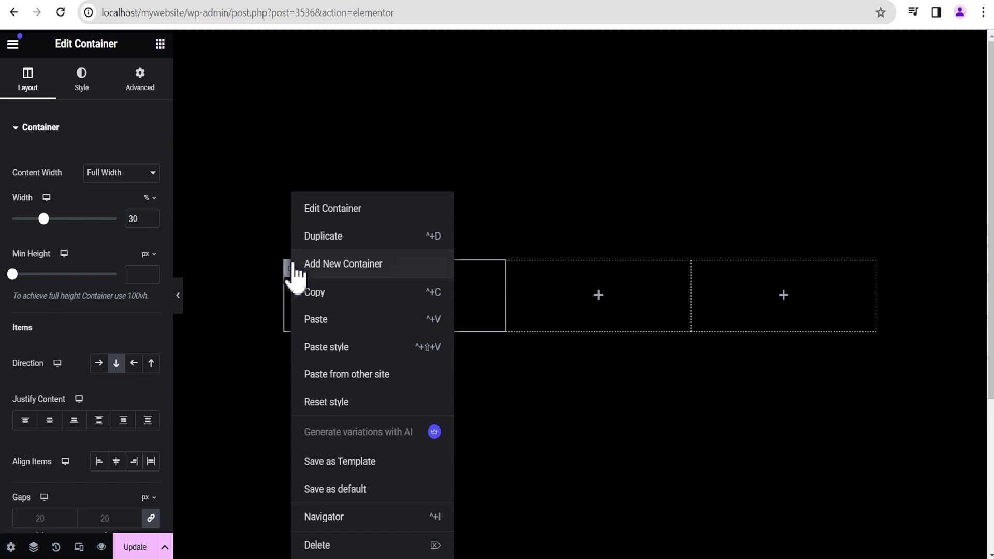
click(326, 293)
right_click(515, 270)
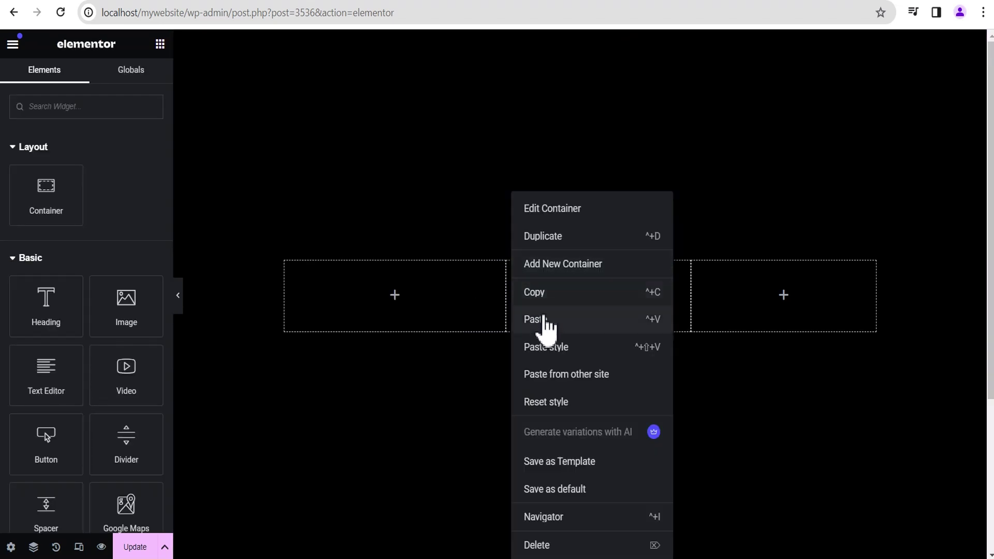
click(544, 346)
right_click(721, 270)
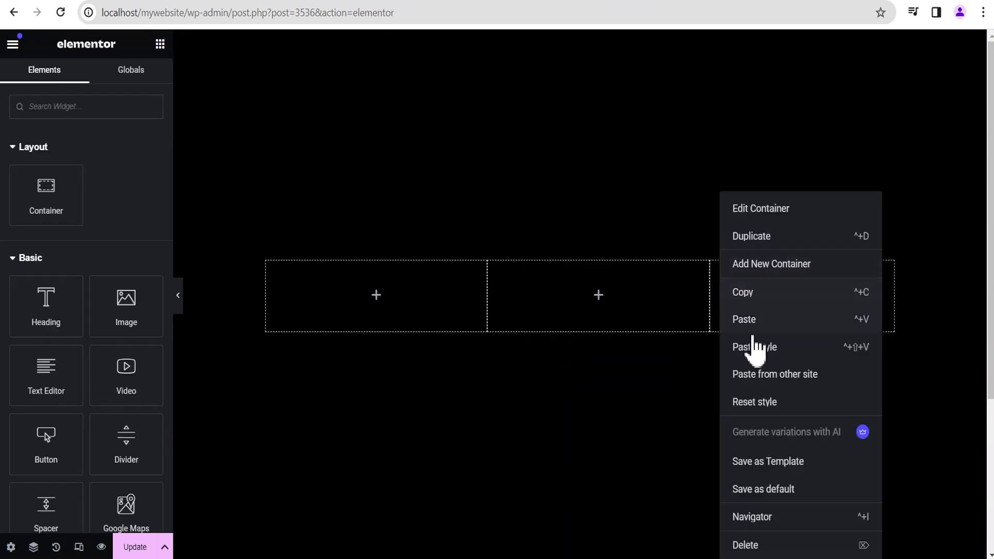
click(756, 351)
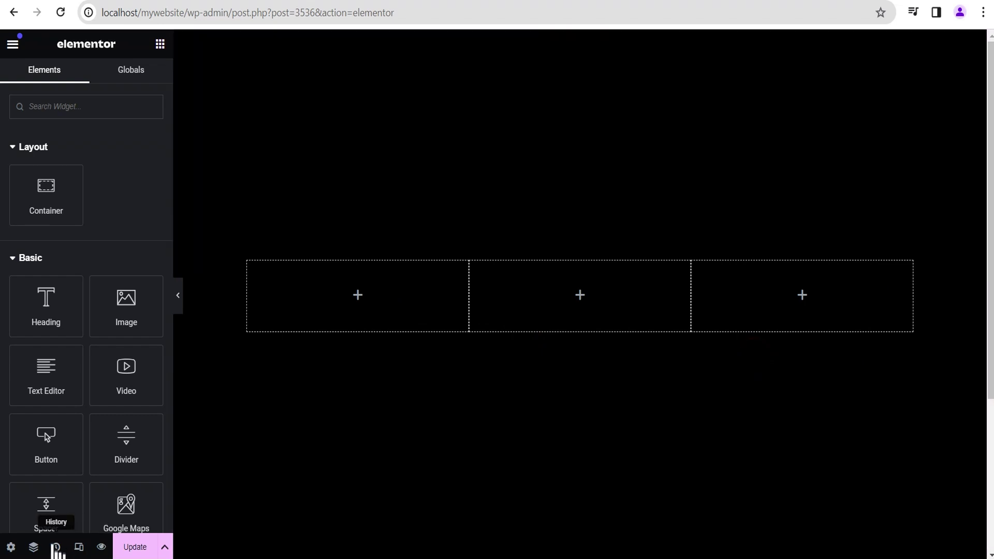
Open the Navigator and rename the outer container Parent and its three inner containers 1st, 2nd and 3rd.
click(33, 547)
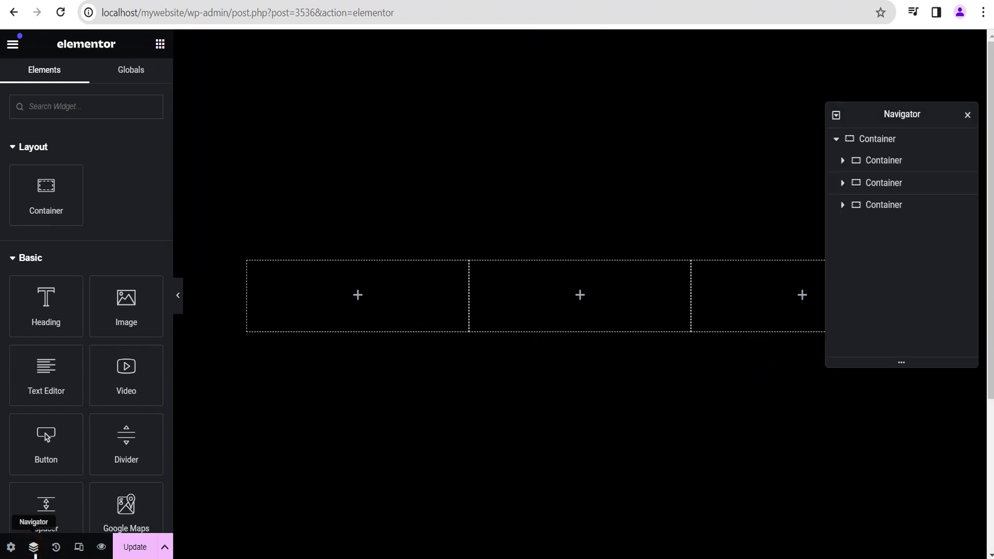
double_click(875, 140)
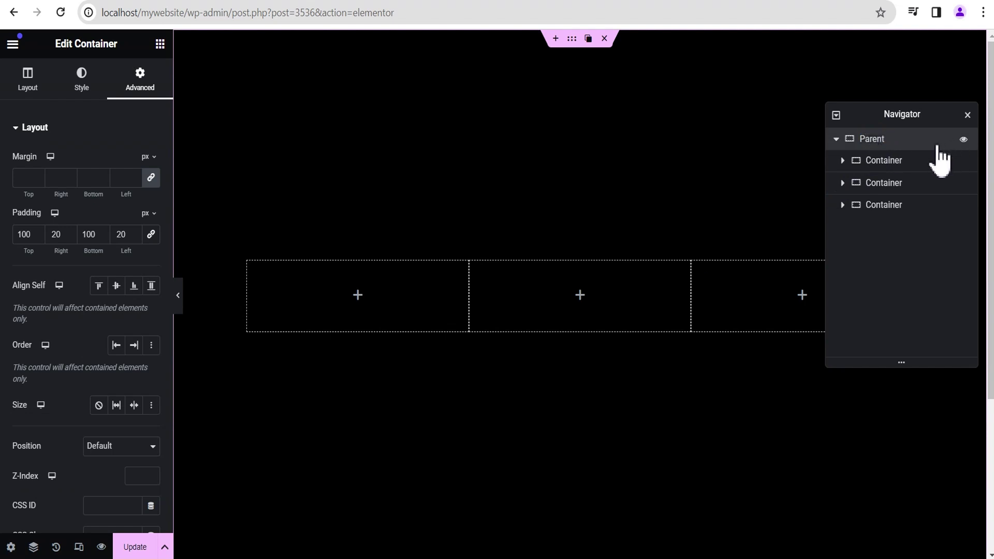
double_click(881, 163)
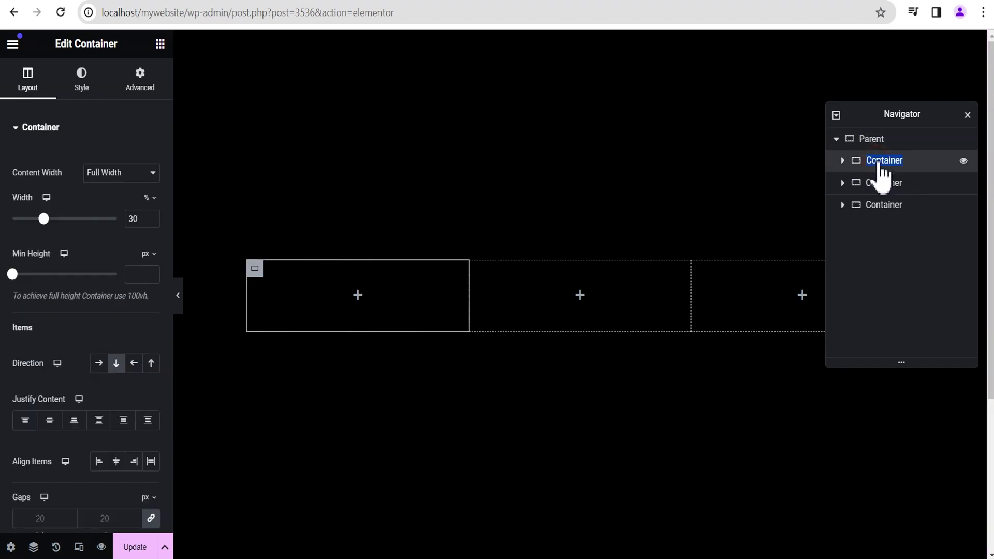
text(1st)
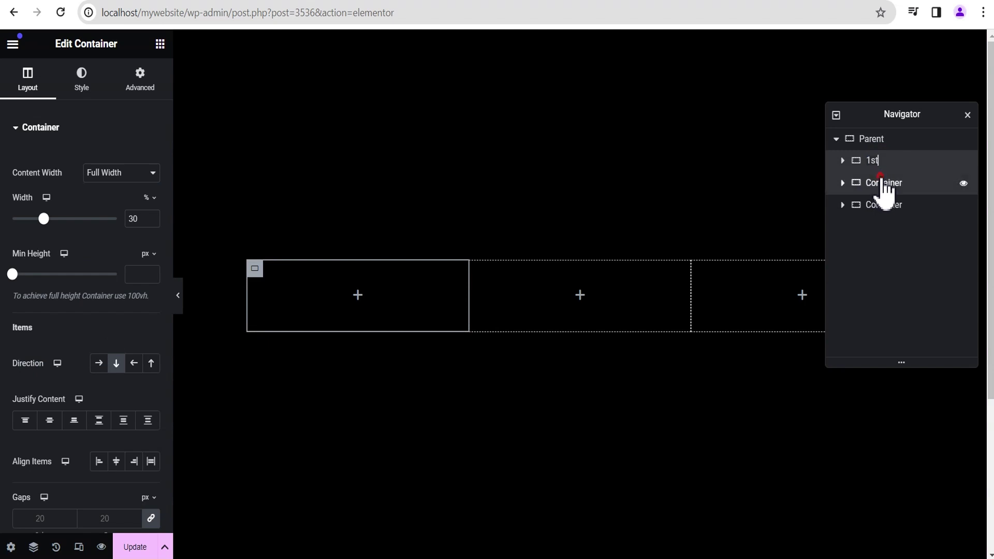
double_click(884, 184)
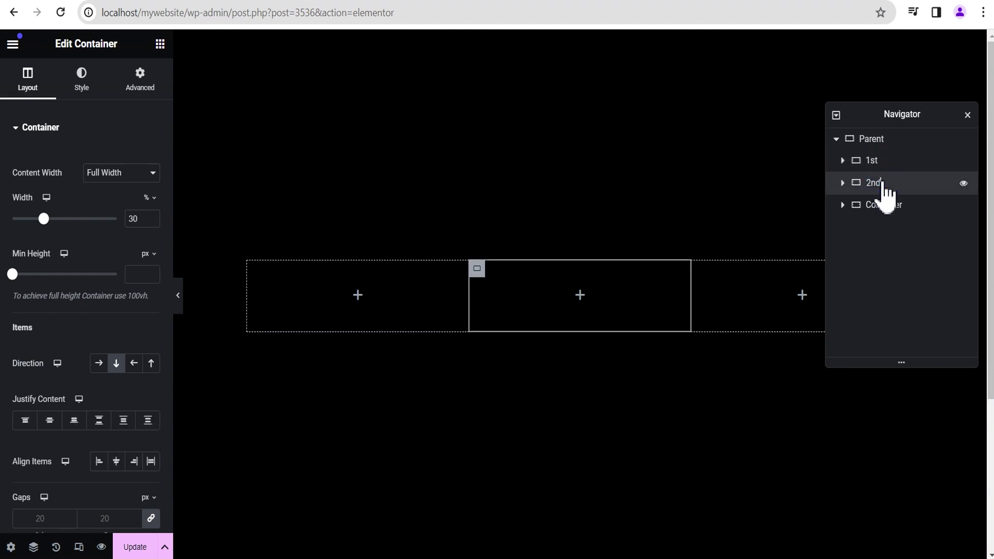
double_click(885, 205)
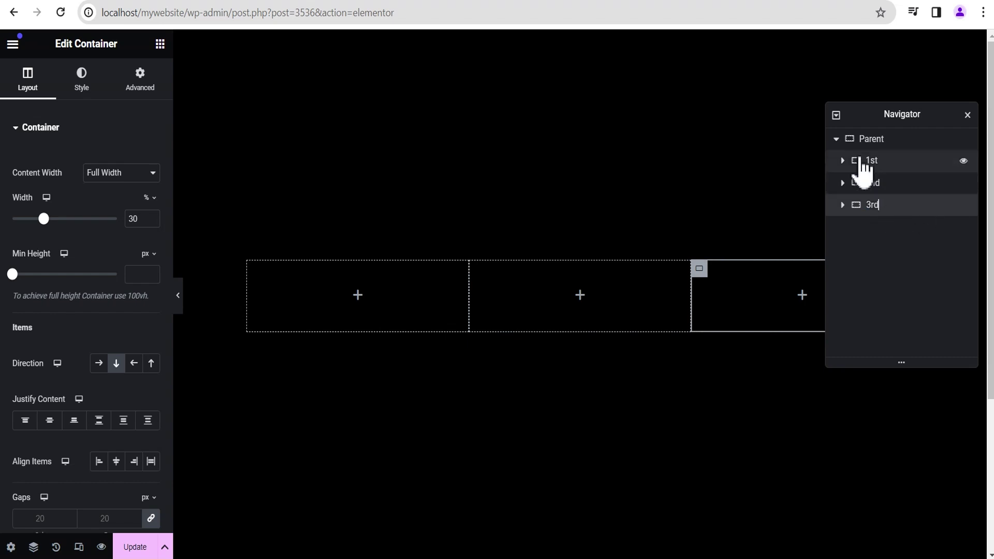
Give the 1st container a classic background in white, #FFFFFF.
click(891, 158)
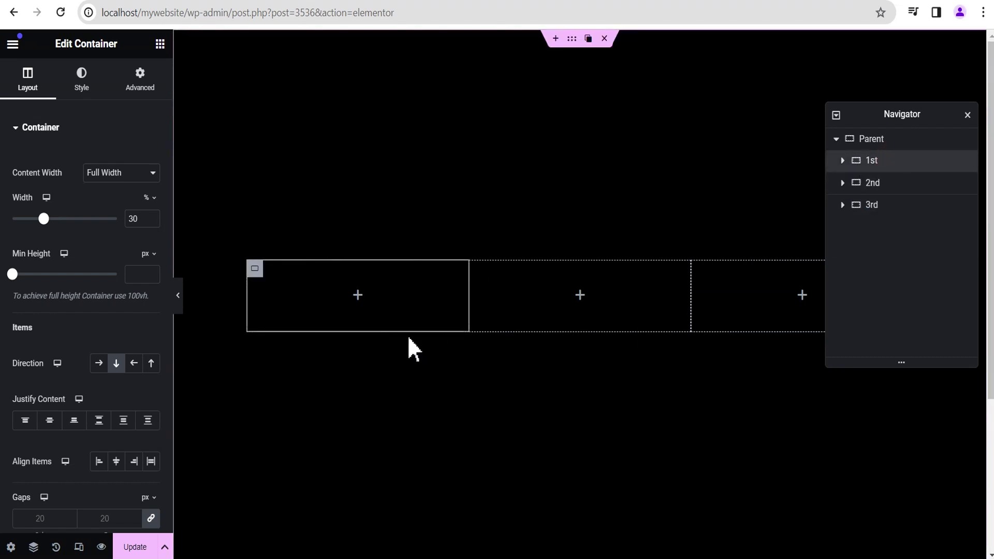
click(78, 98)
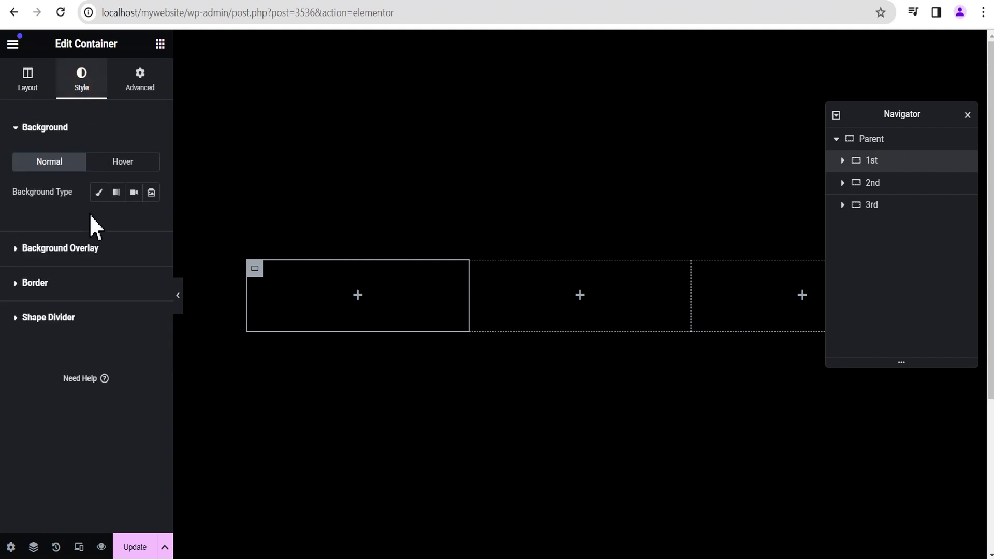
click(98, 193)
click(151, 222)
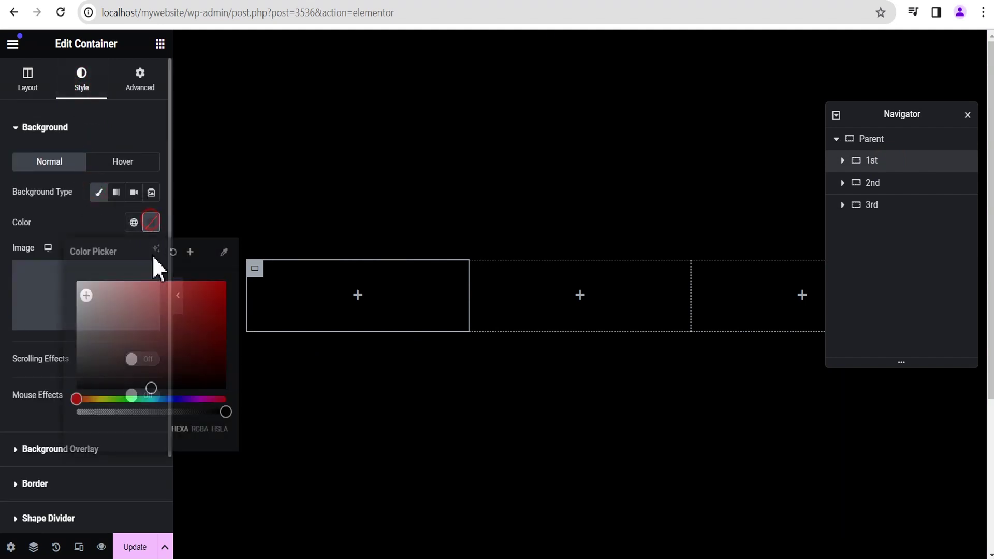
drag(148, 379, 60, 257)
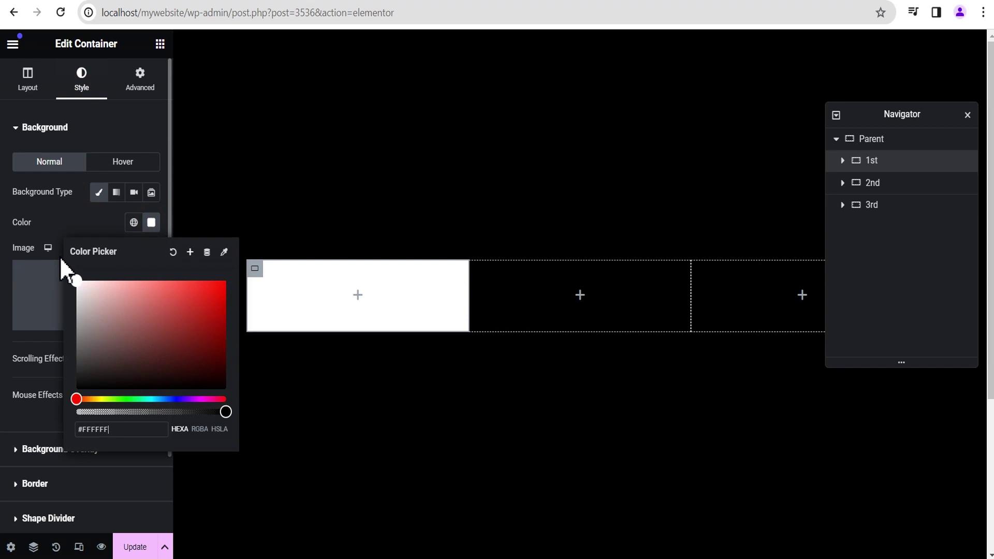
click(62, 218)
Set the 1st container's border radius to 20 px on all corners.
scroll(62, 215, down, 2)
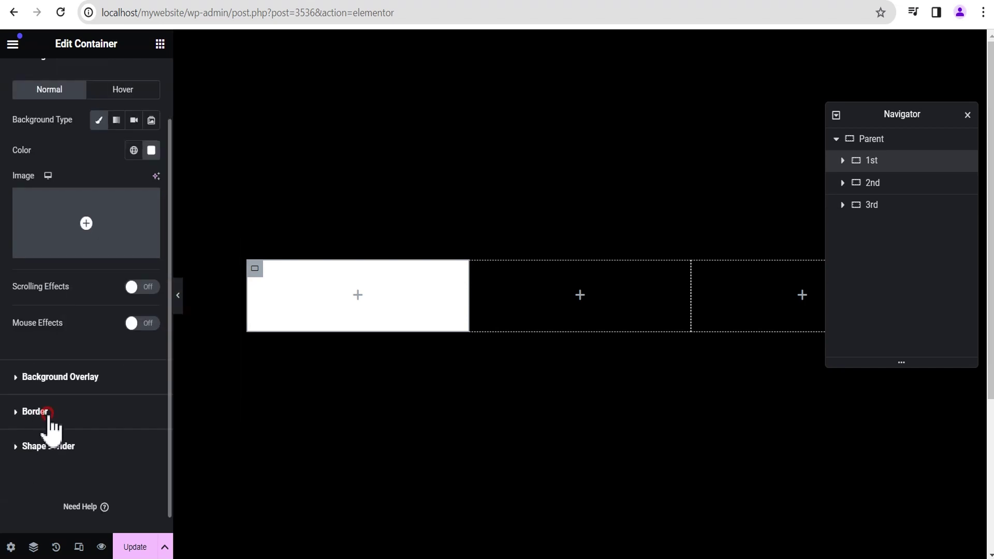
click(48, 414)
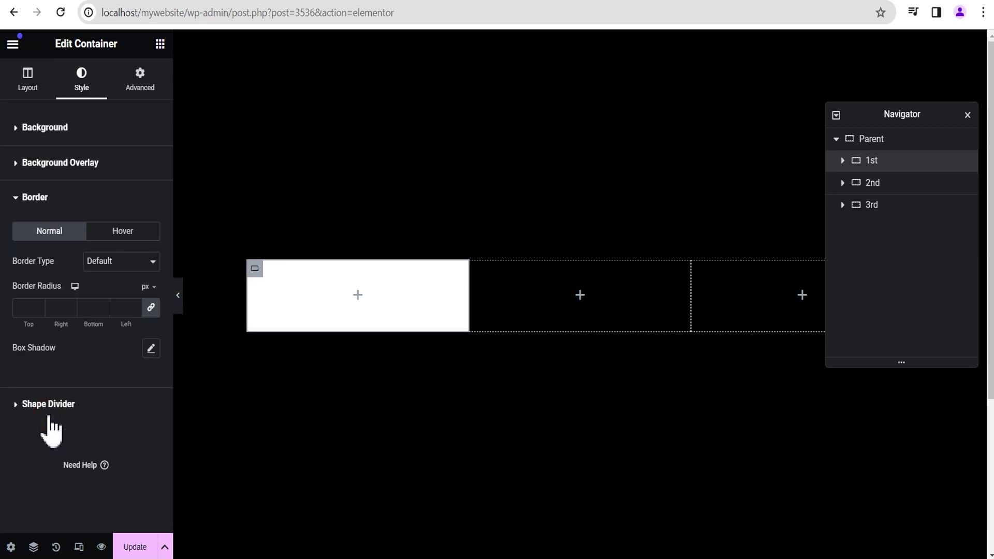
click(32, 308)
text(30)
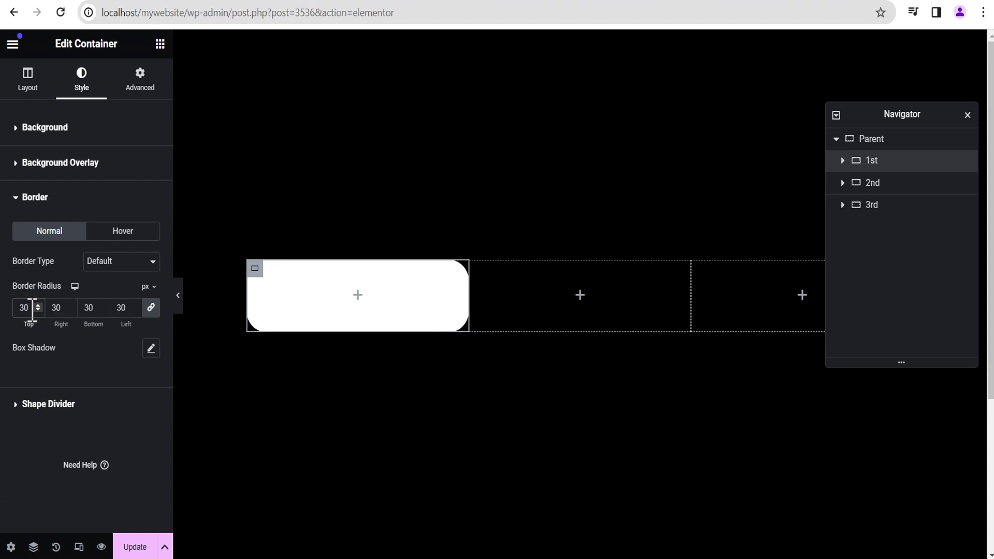
drag(25, 306, 4, 304)
click(73, 375)
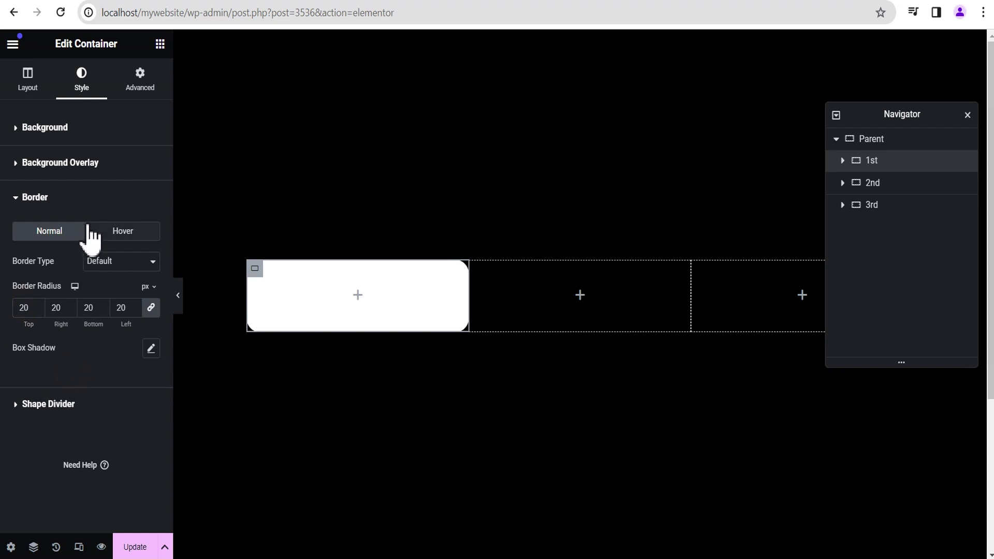
click(32, 202)
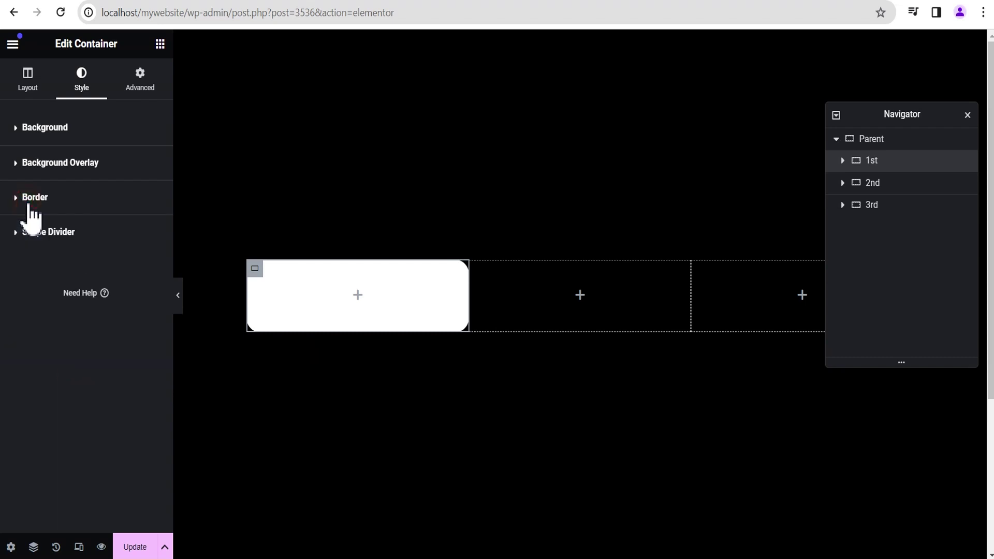
Add a container inside the 1st container with unlinked padding of 0 top and 30 px right, bottom and left.
click(161, 45)
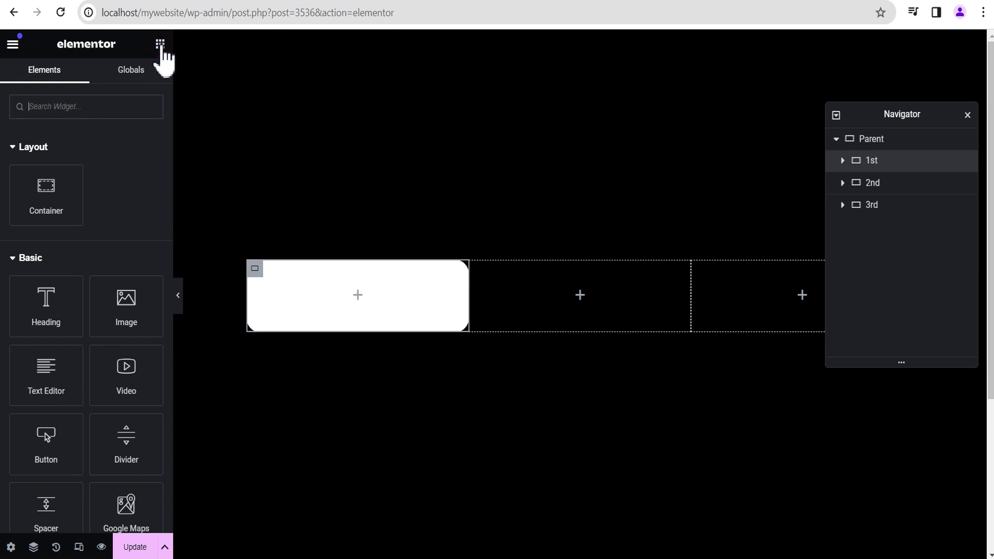
drag(43, 194, 364, 303)
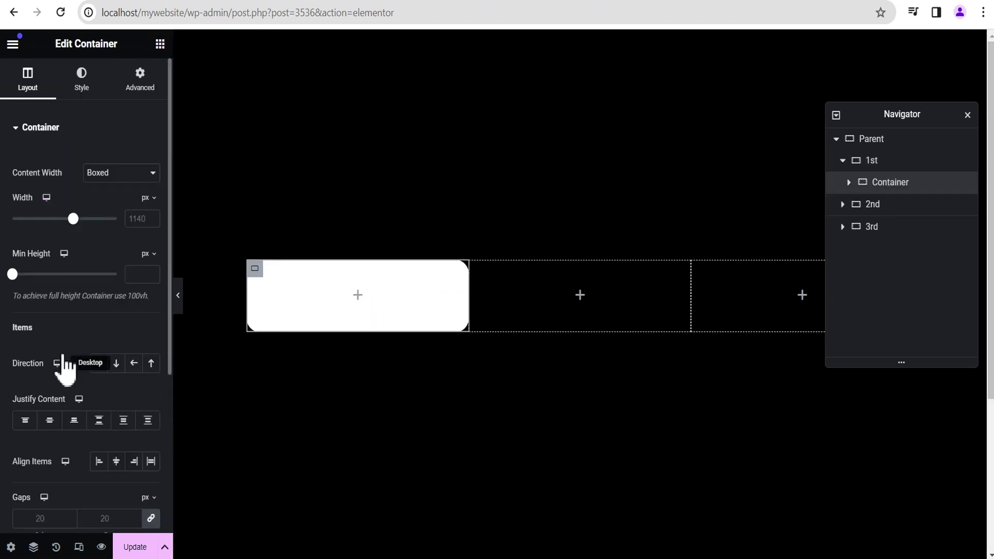
click(141, 83)
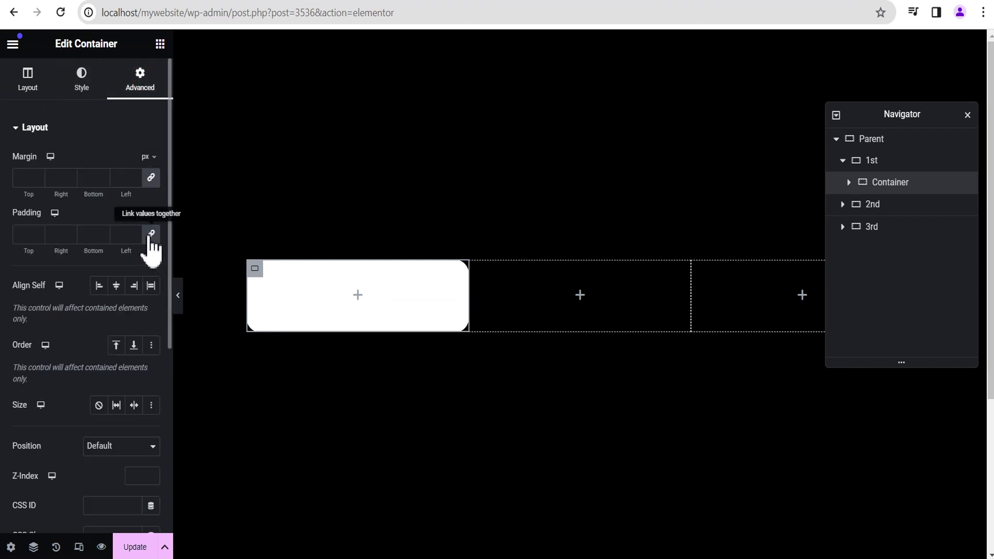
click(150, 236)
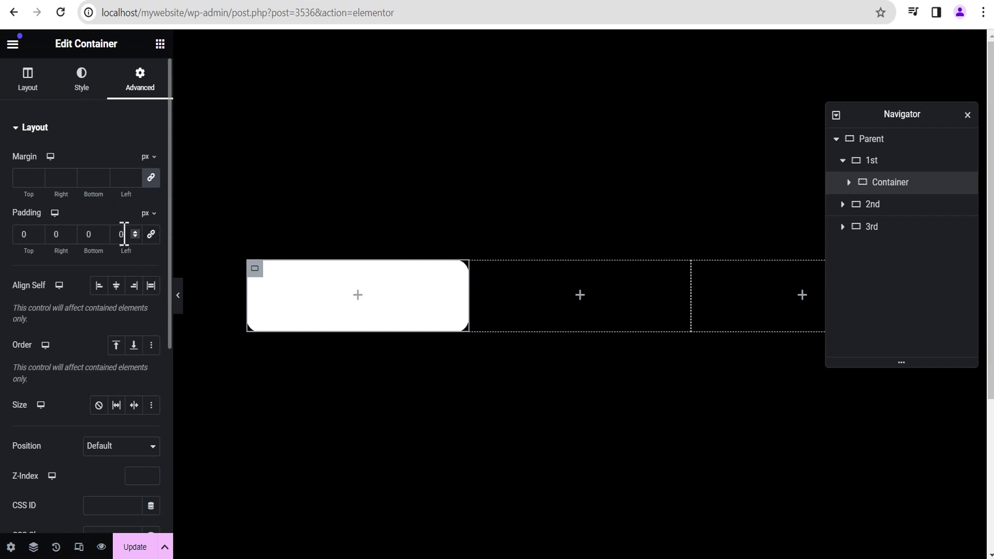
double_click(94, 236)
text(30)
double_click(53, 233)
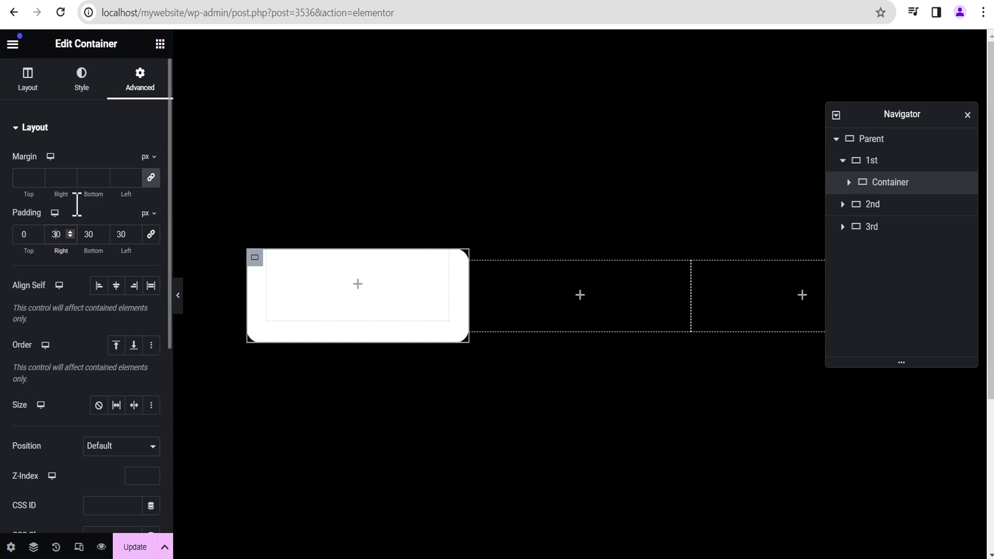
Add an Image widget to the new inner container and size it 300 px wide and 150 px high.
click(160, 44)
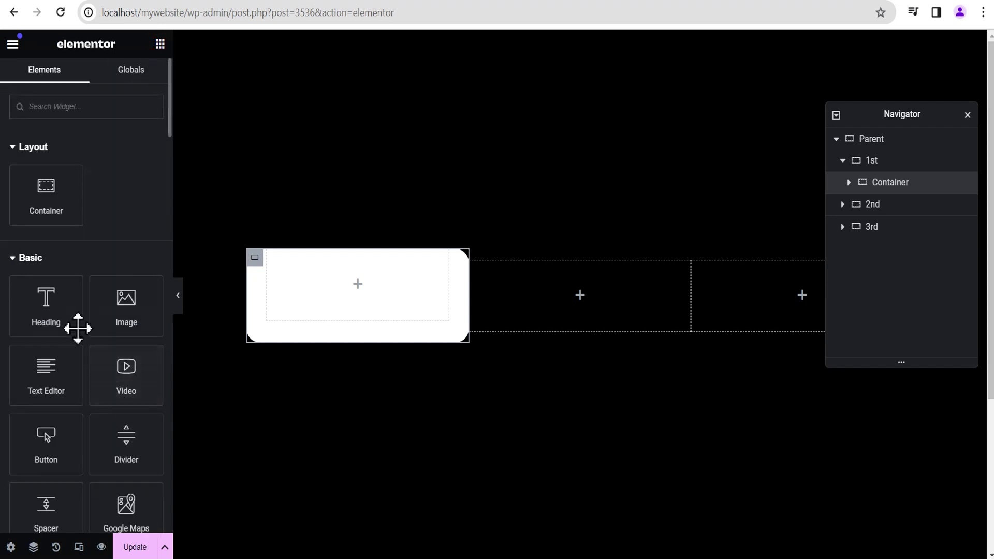
drag(120, 313, 366, 314)
click(83, 81)
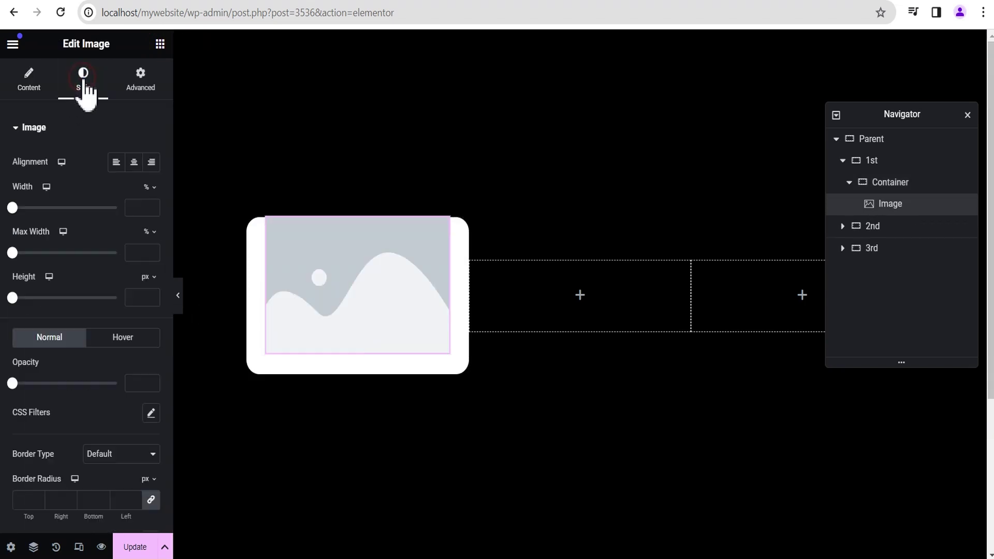
click(147, 187)
click(147, 189)
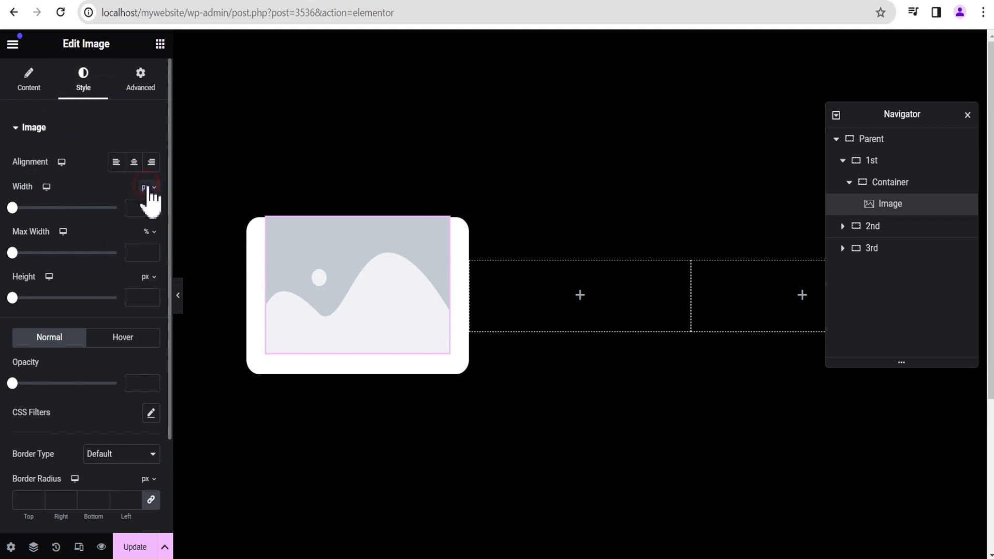
click(135, 207)
text(300)
text(0)
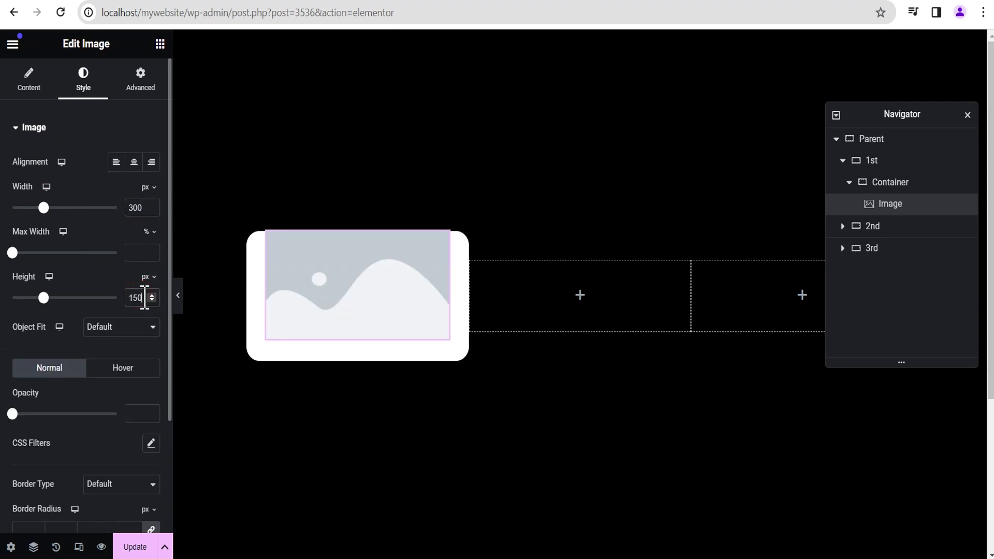
Set the image's object fit to Cover and its border radius to 20 px on all corners.
click(113, 329)
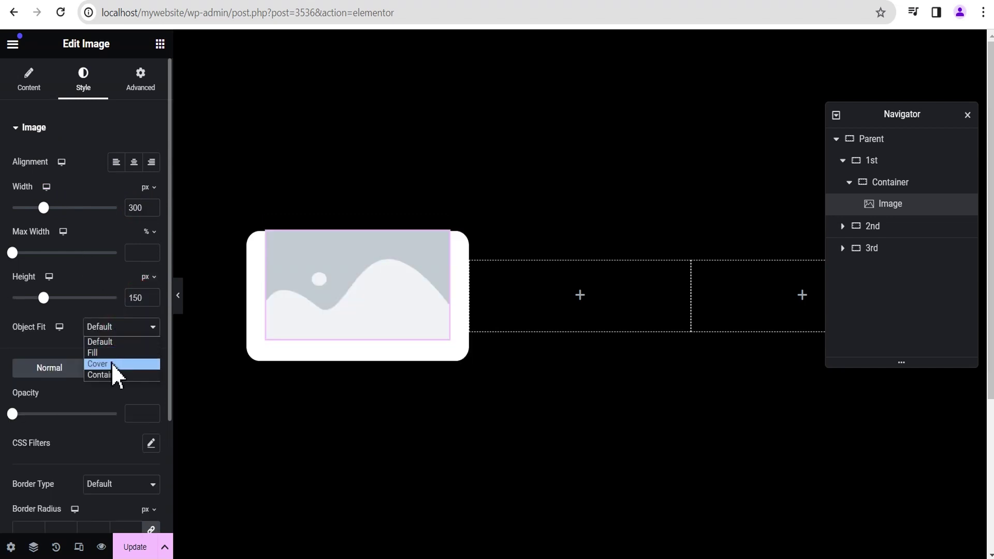
click(110, 363)
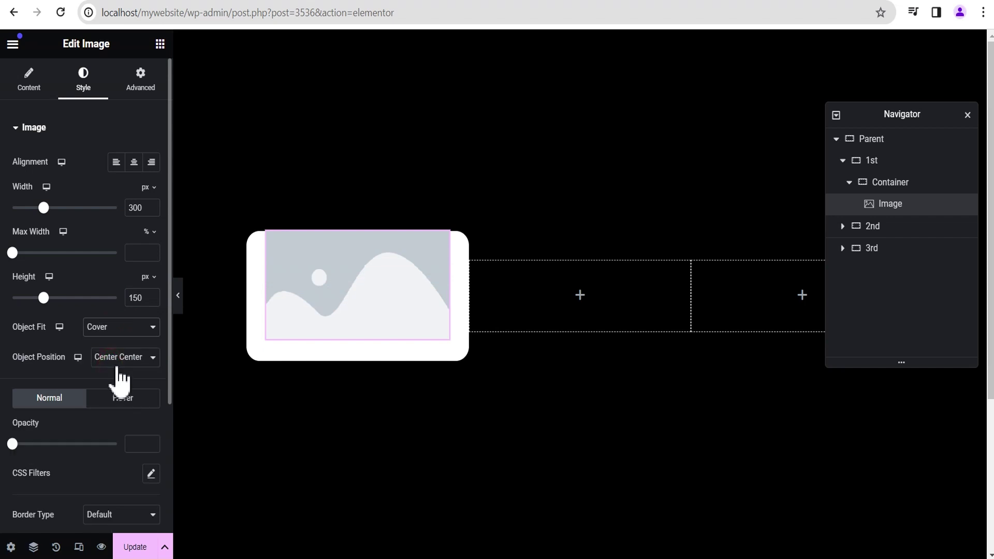
scroll(116, 380, down, 3)
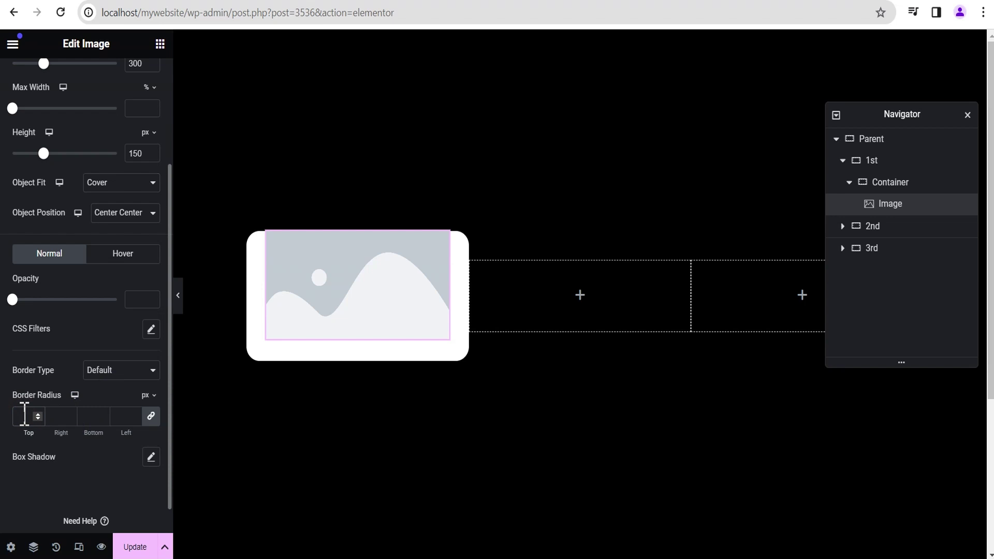
click(24, 417)
text(20)
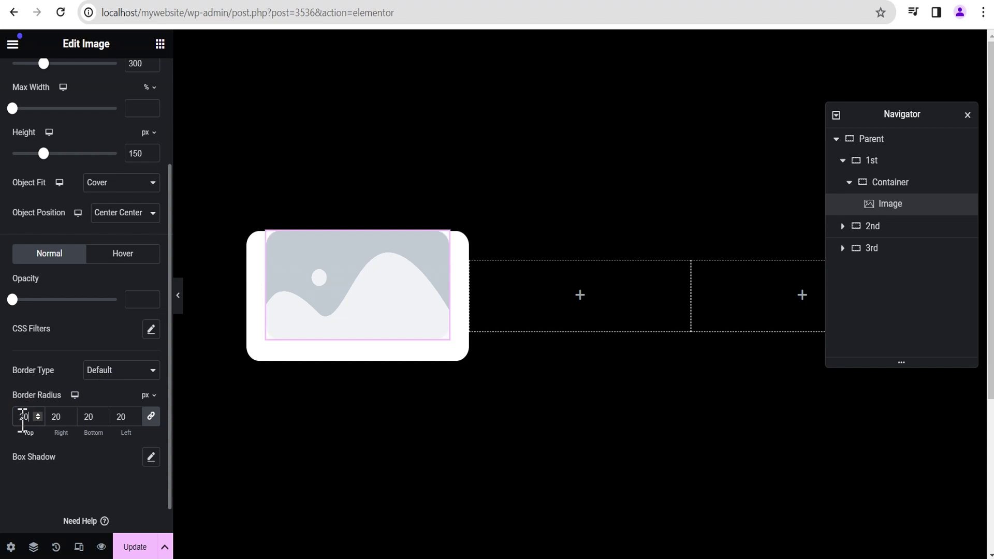
scroll(66, 411, up, 3)
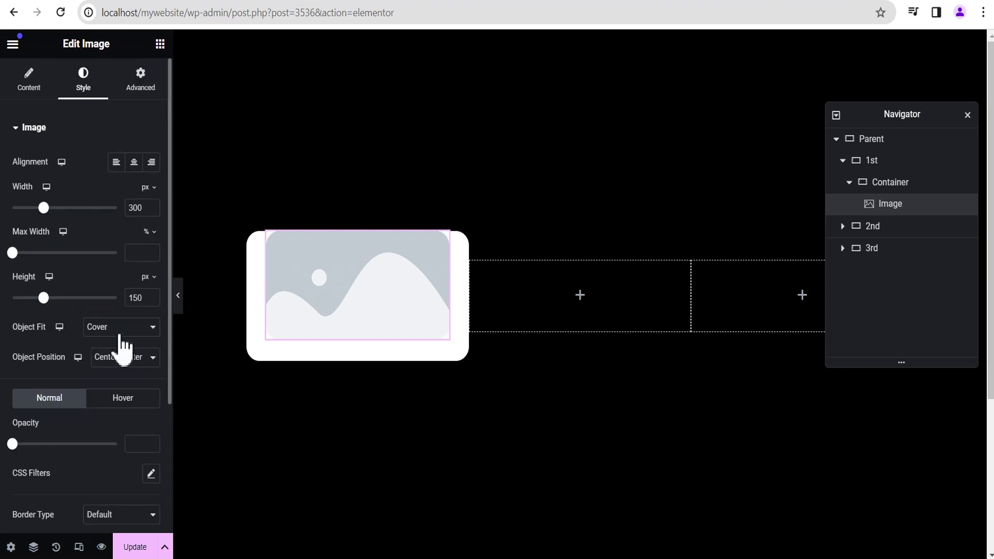
Add a Heading widget below the image and set its title to "Feature One".
click(160, 44)
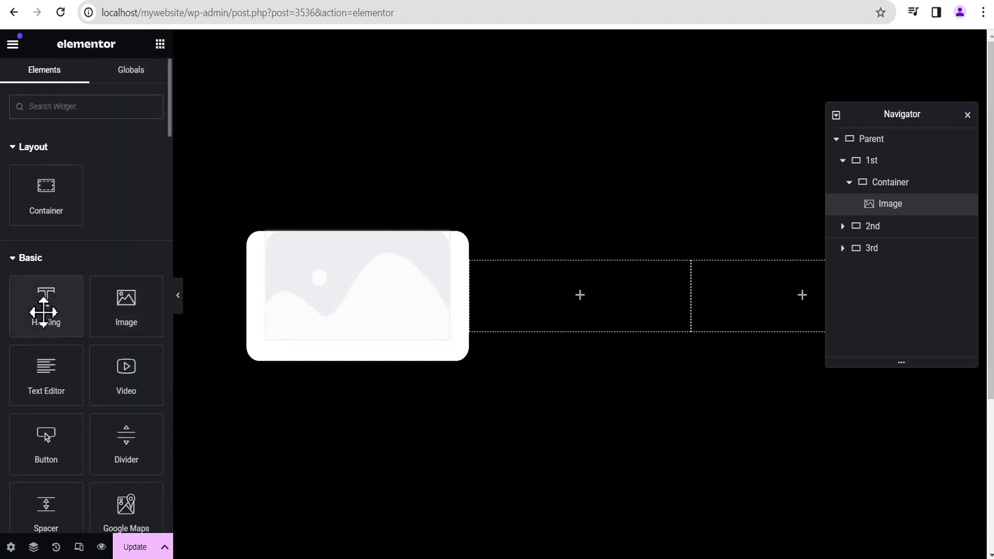
drag(44, 312, 346, 314)
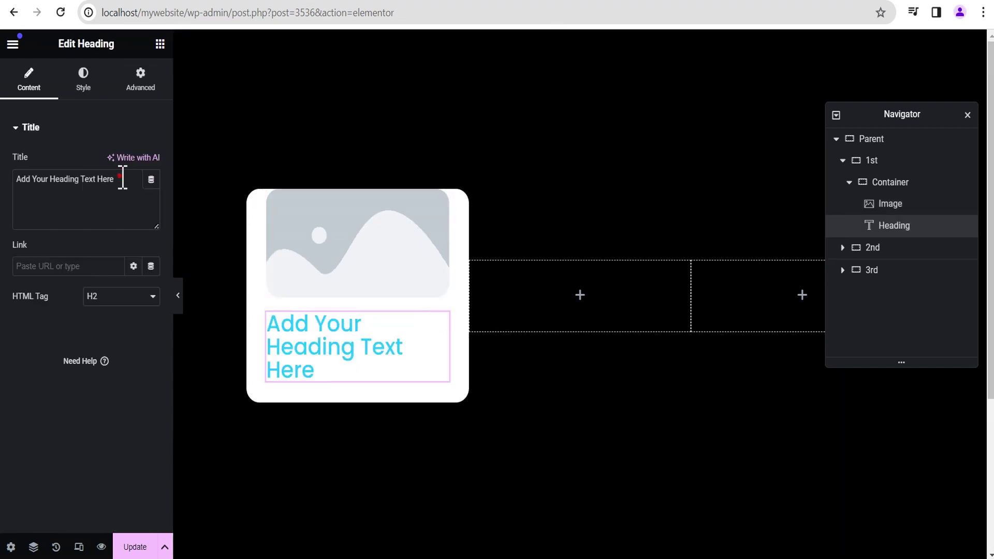
drag(122, 178, 4, 179)
text(Feat)
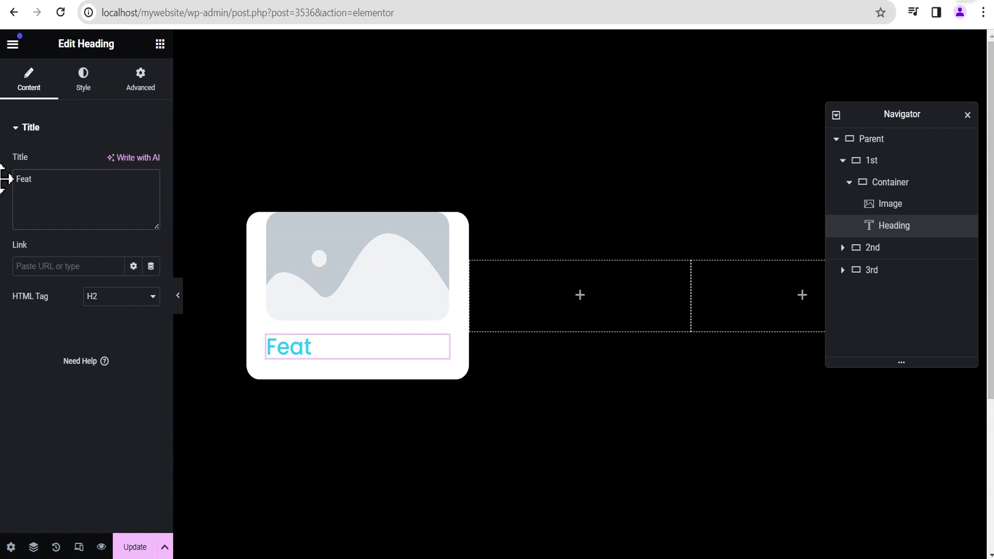
text(ure One)
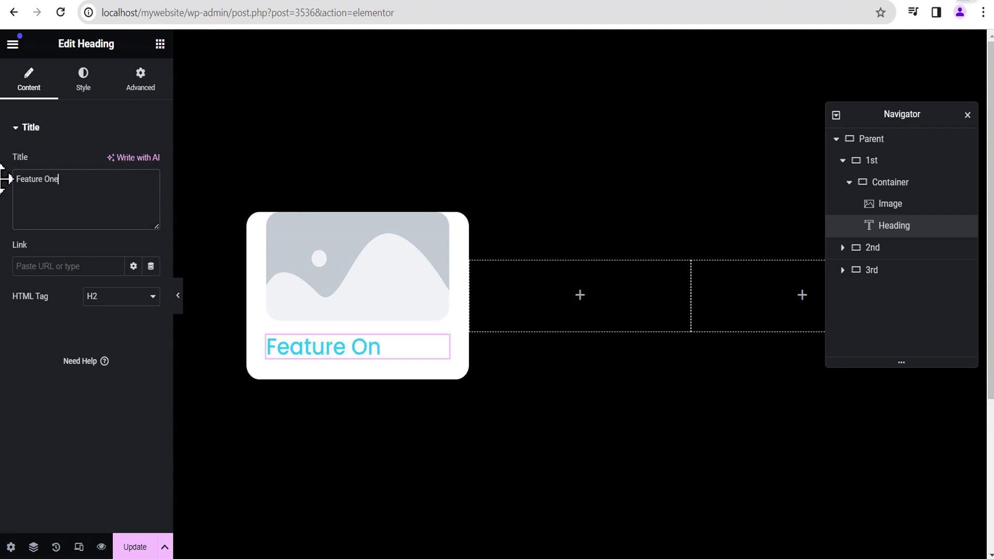
Set the "Feature One" heading's text color to black (#000000) and center-align it.
click(91, 89)
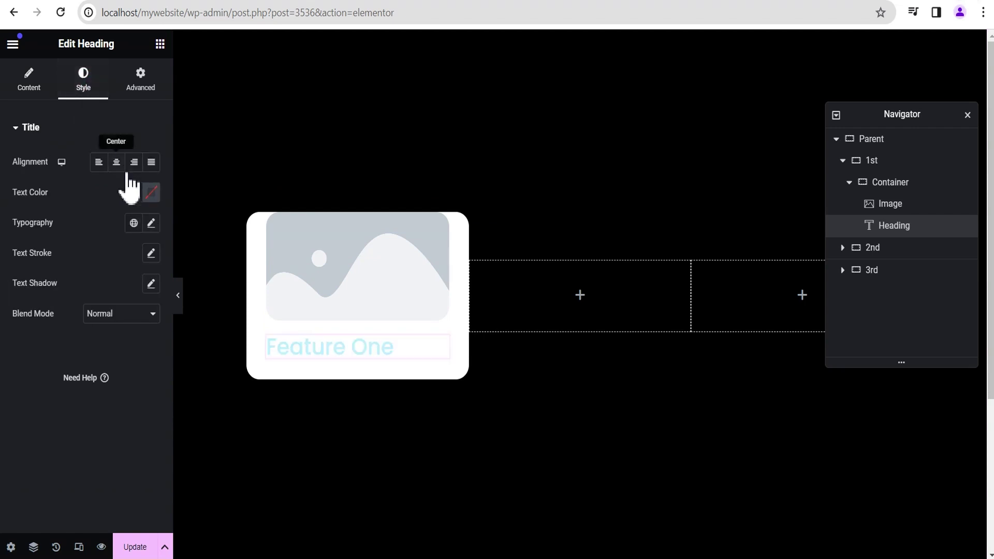
click(150, 193)
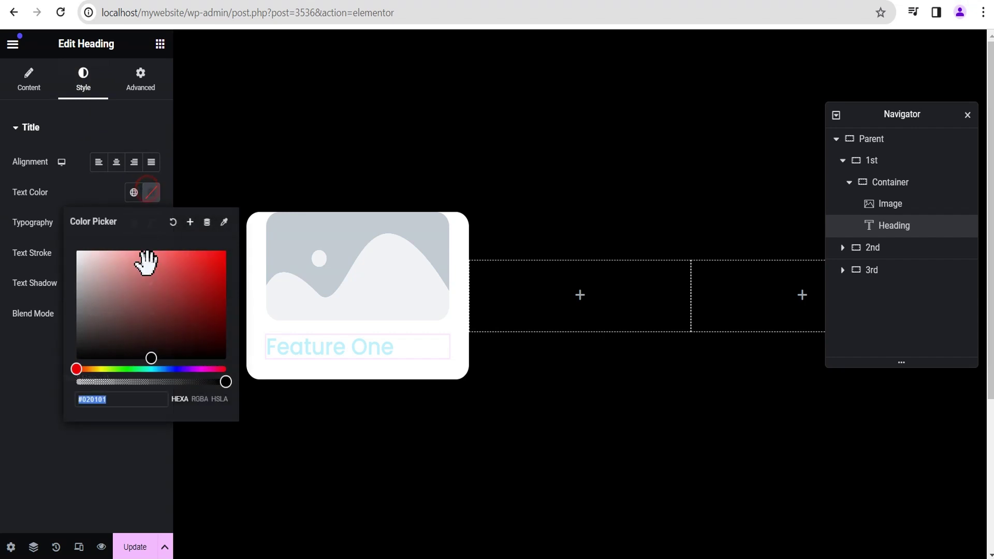
click(151, 359)
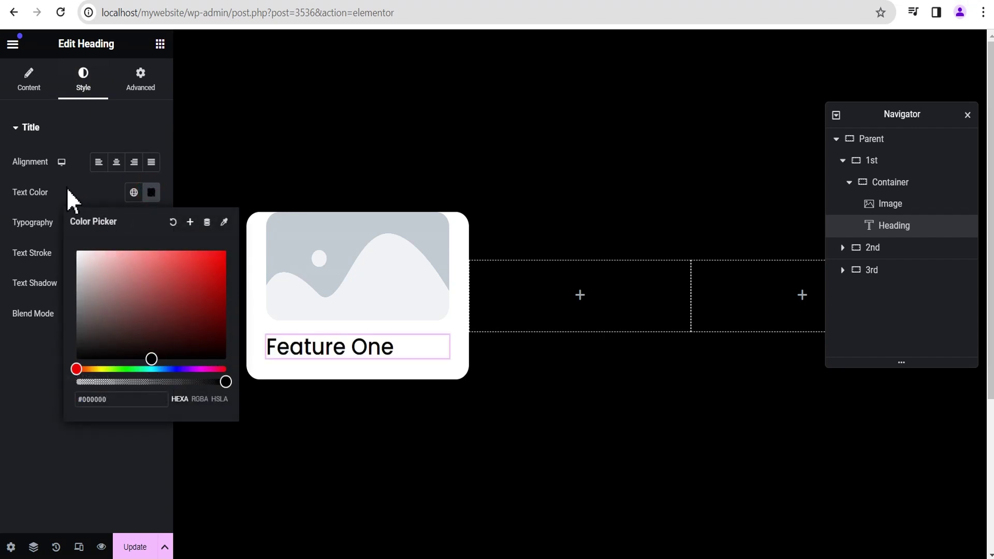
click(92, 187)
click(116, 162)
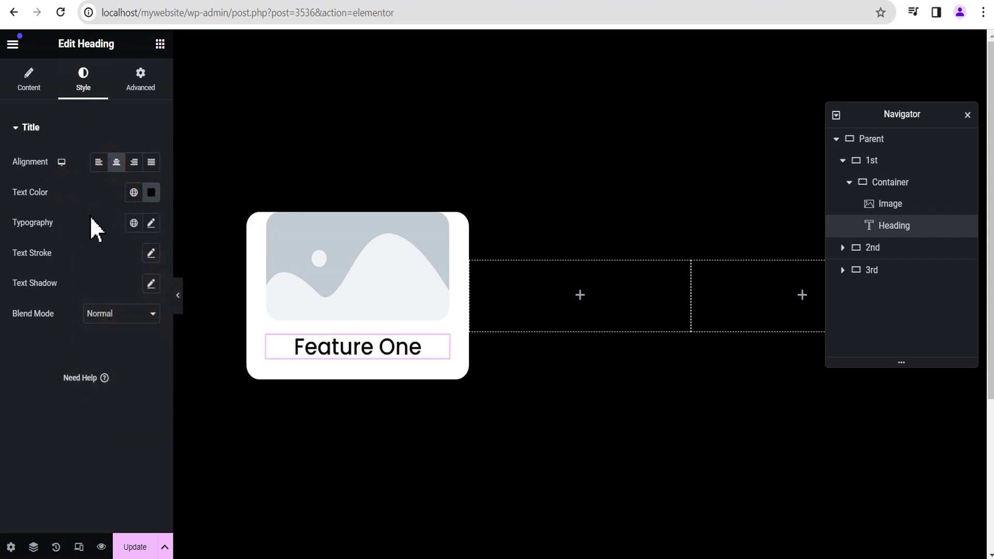
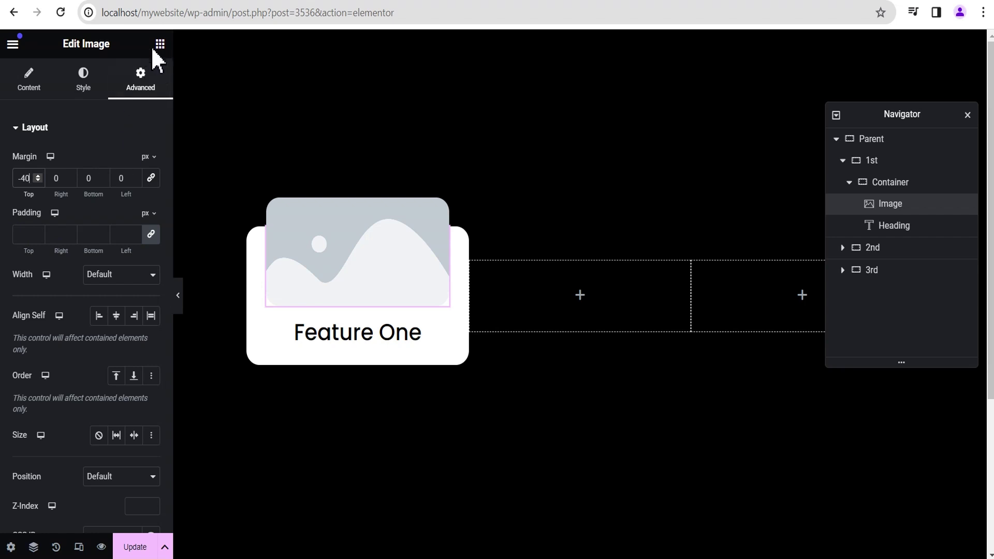
Add a container below the "Feature One" heading and place a center-aligned Text Editor widget inside it.
click(160, 47)
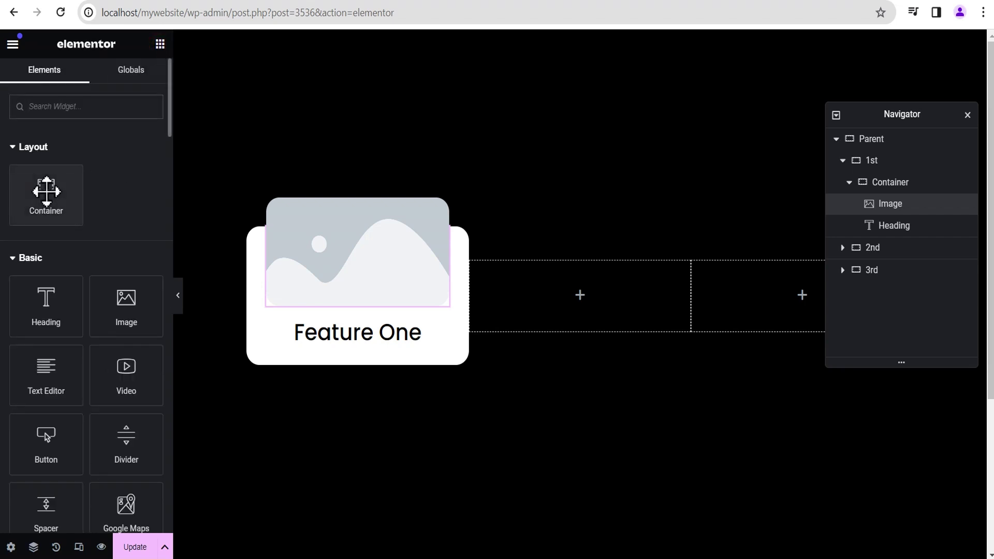
drag(46, 190, 363, 345)
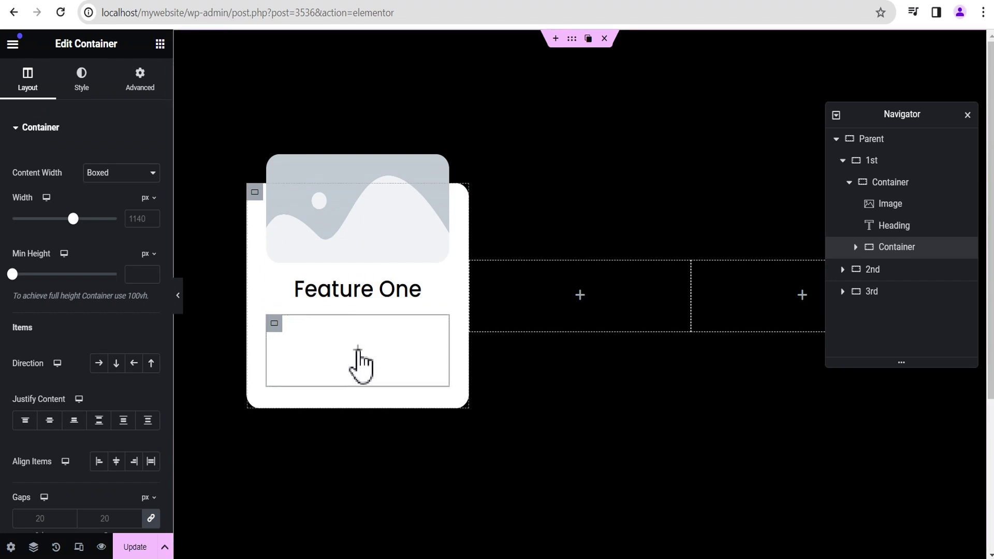
click(357, 348)
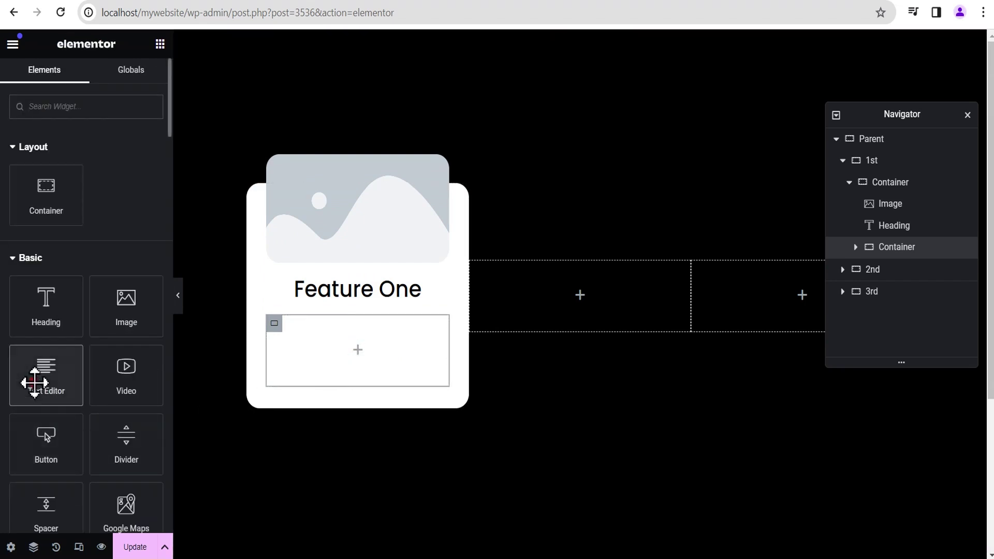
drag(33, 382, 359, 358)
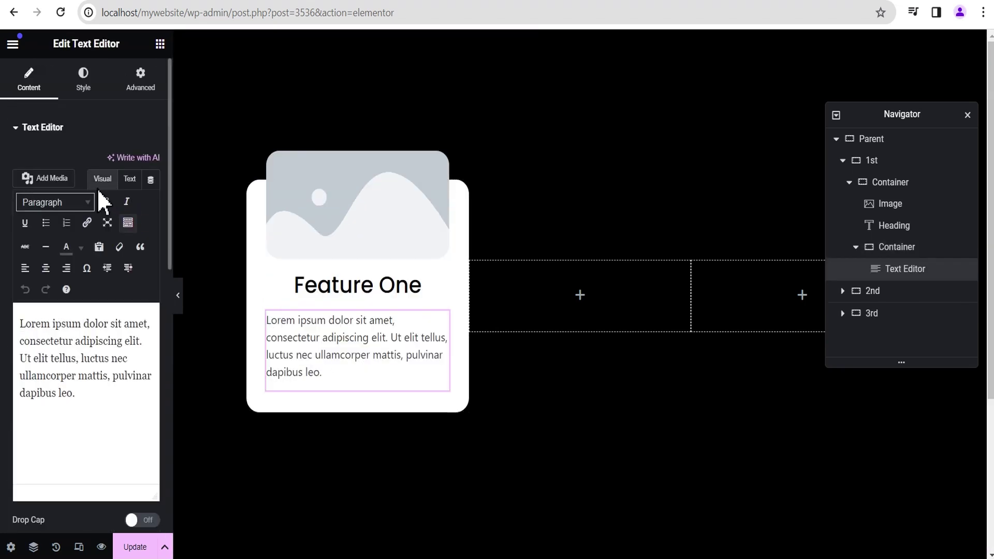
click(83, 83)
click(117, 162)
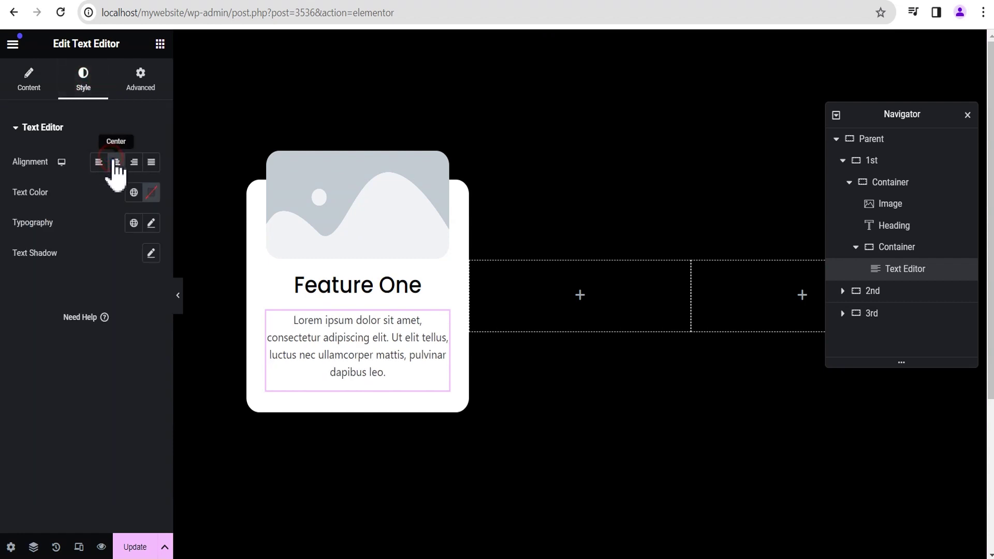
Add a Button widget below the card's text, center-align it and set its size to Medium.
click(160, 44)
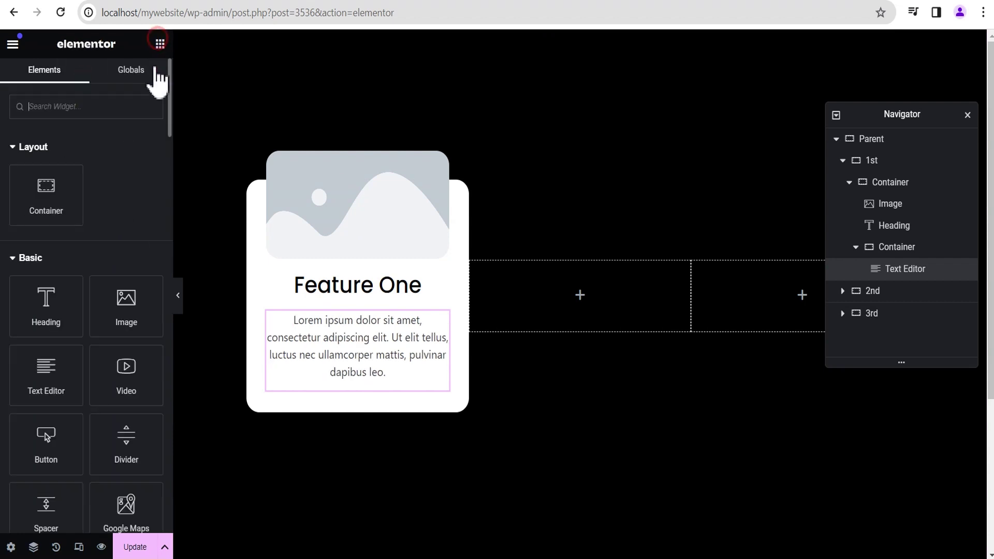
drag(46, 371, 400, 373)
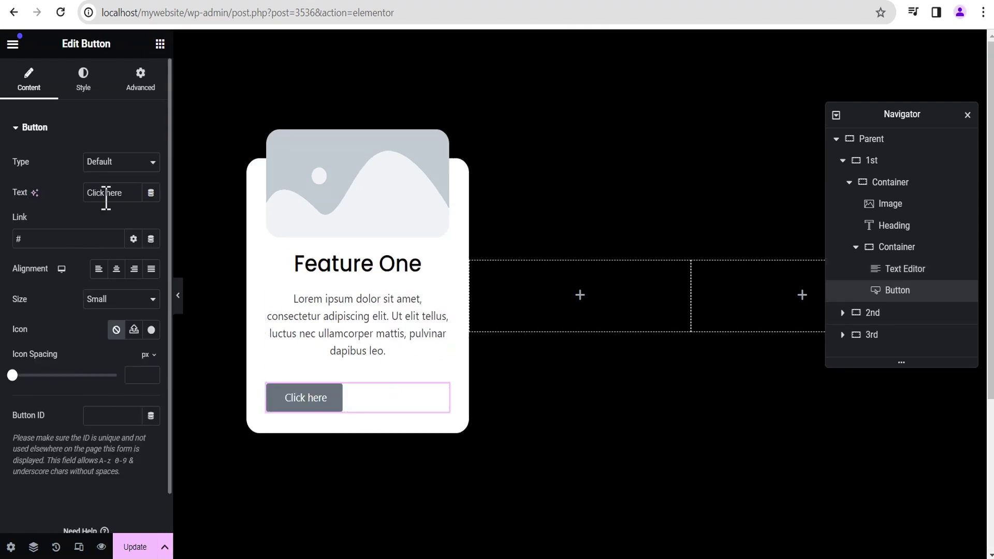
click(116, 271)
click(113, 300)
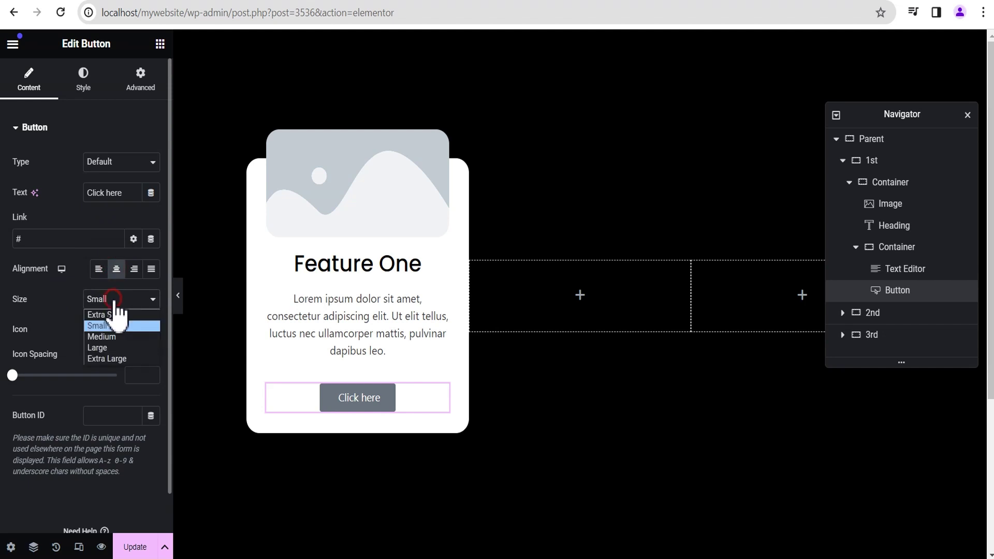
click(100, 336)
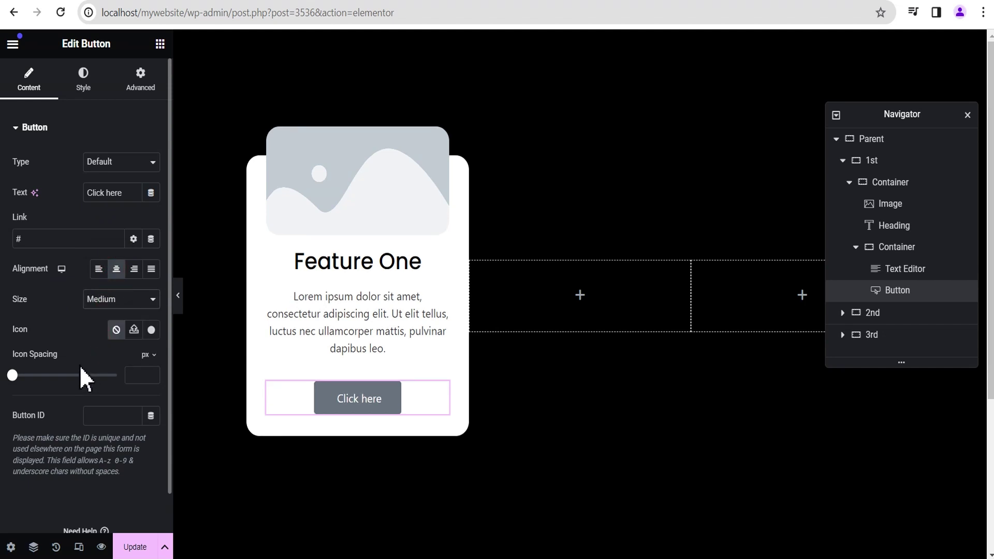
Set the button's normal-state background color to red, #FF0000.
click(84, 93)
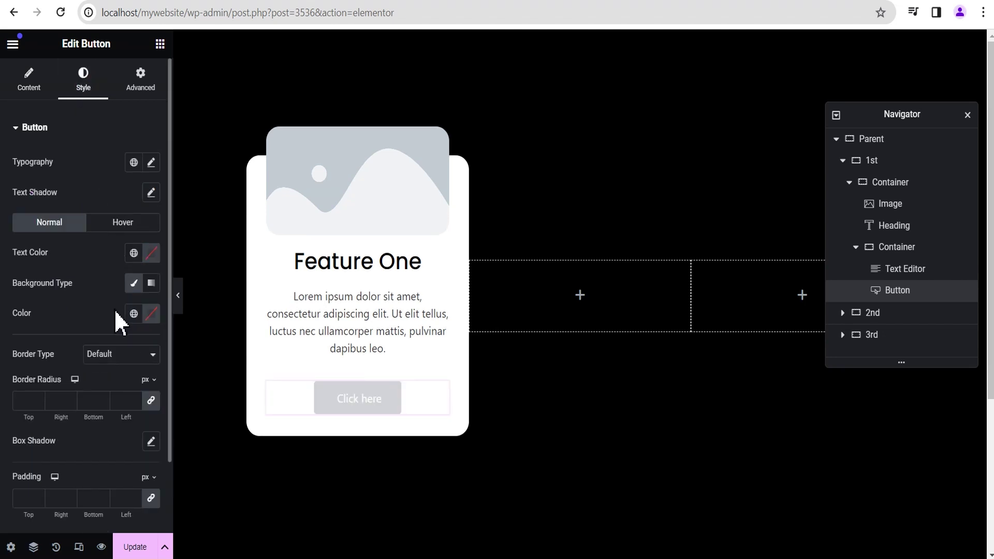
click(152, 317)
drag(151, 481, 238, 368)
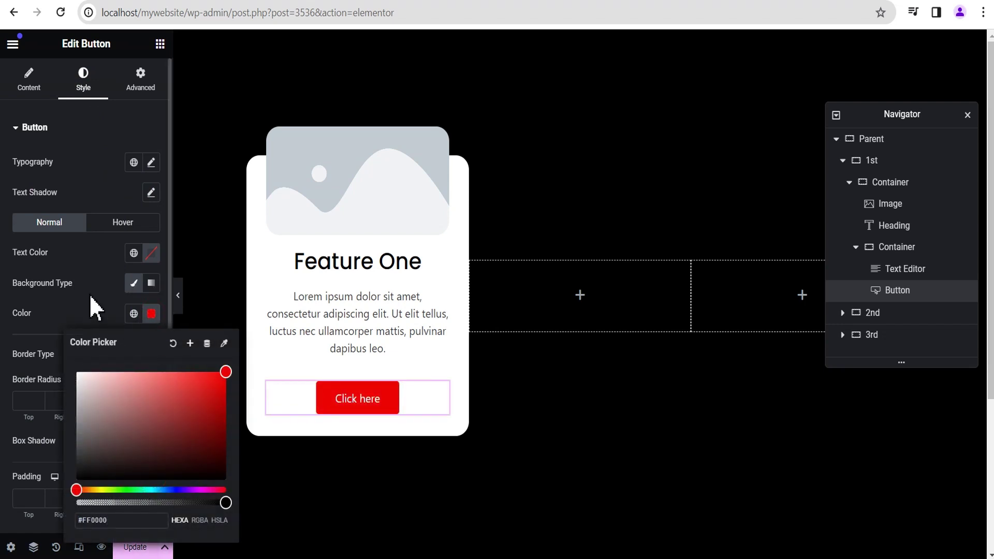
click(102, 266)
Set the button's hover background color to dark red, #720101.
click(118, 223)
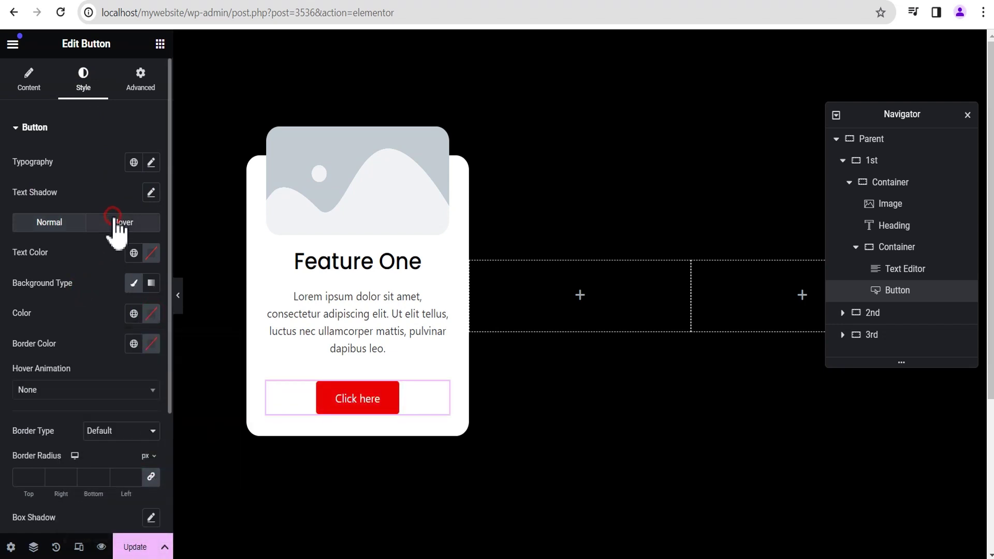
click(153, 314)
drag(151, 478, 223, 432)
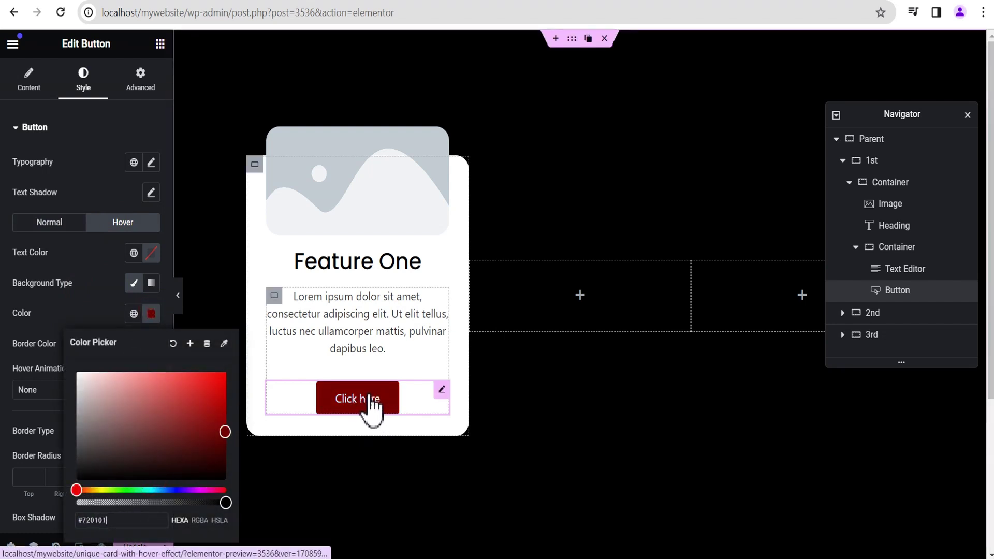
click(89, 311)
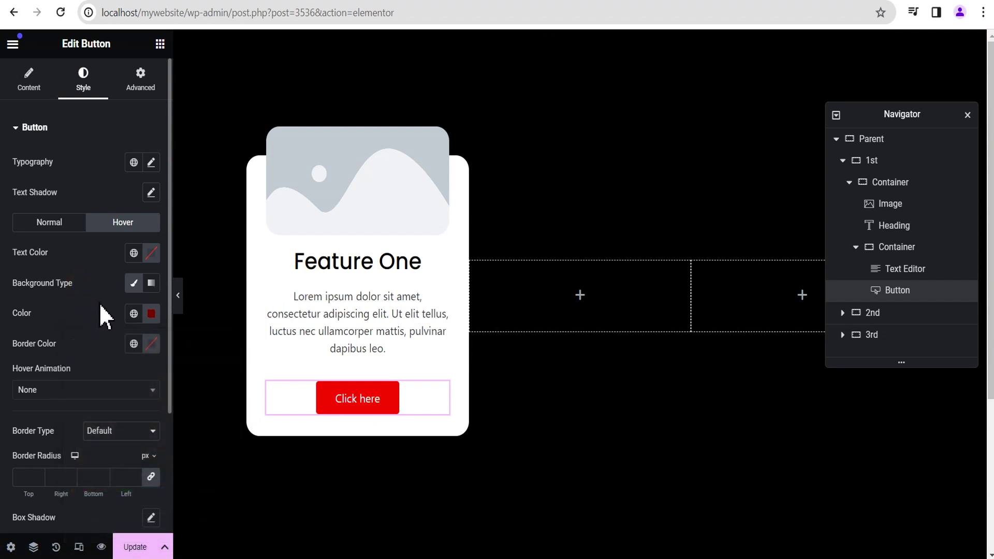
Give the button widget unlinked padding of 15 px top, 10 px right, 0 bottom and 10 px left.
click(141, 92)
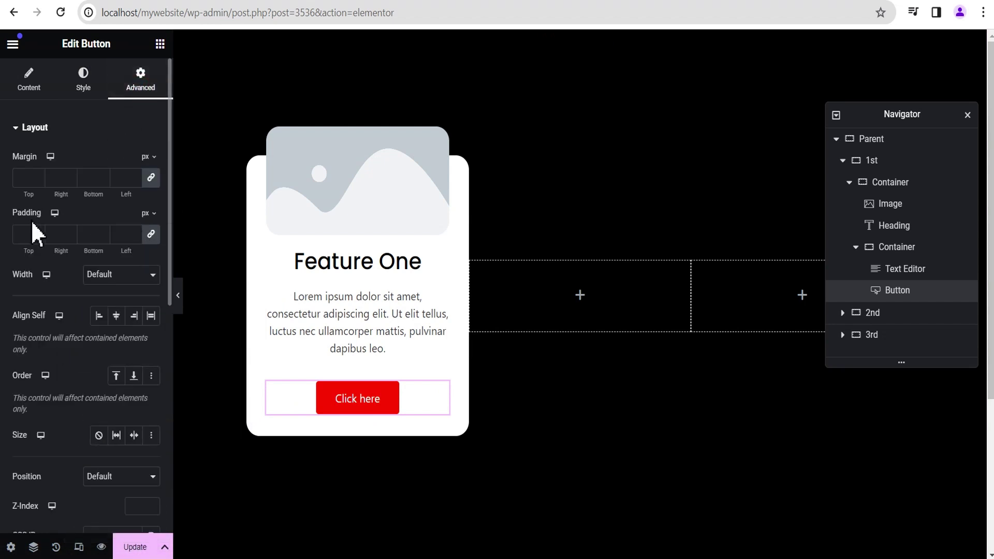
click(152, 235)
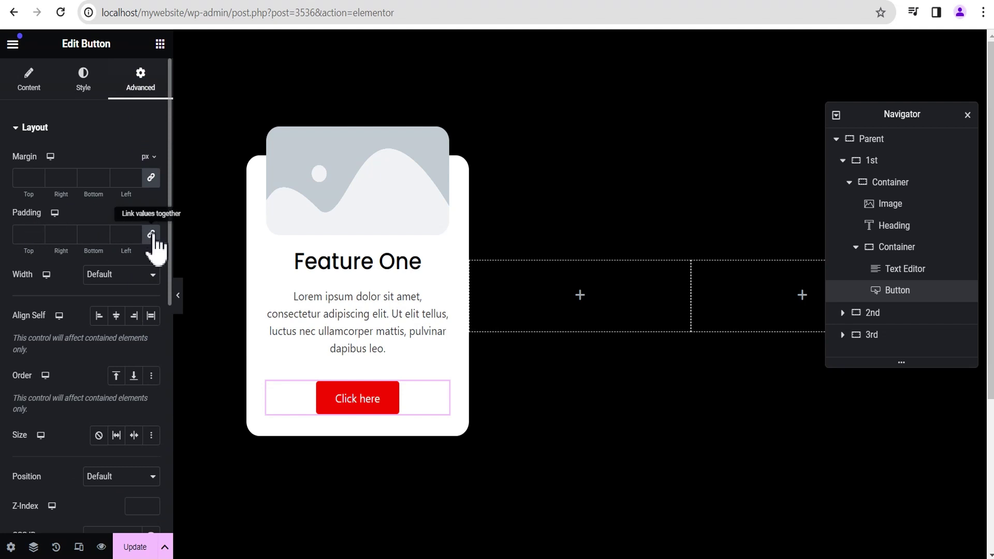
click(152, 236)
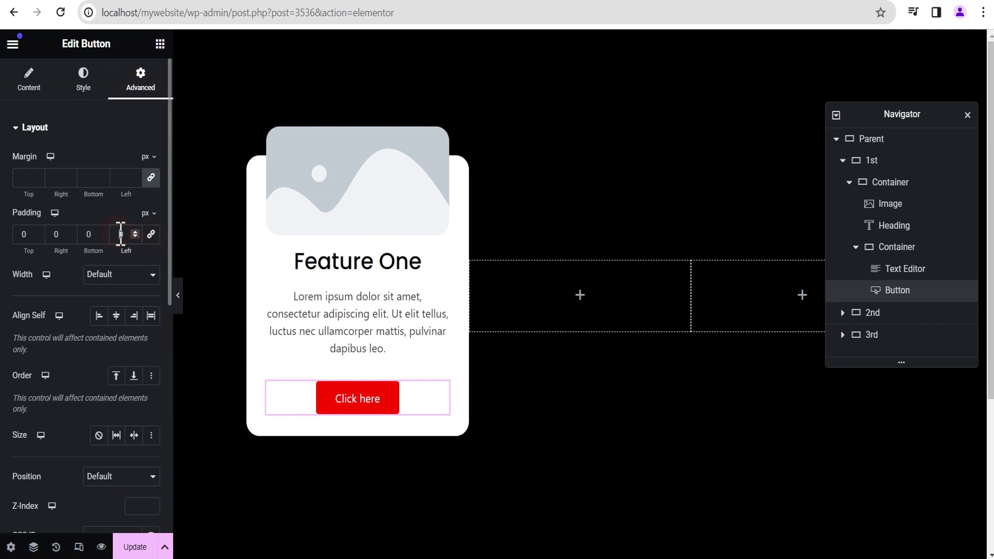
click(120, 234)
text(1)
click(50, 234)
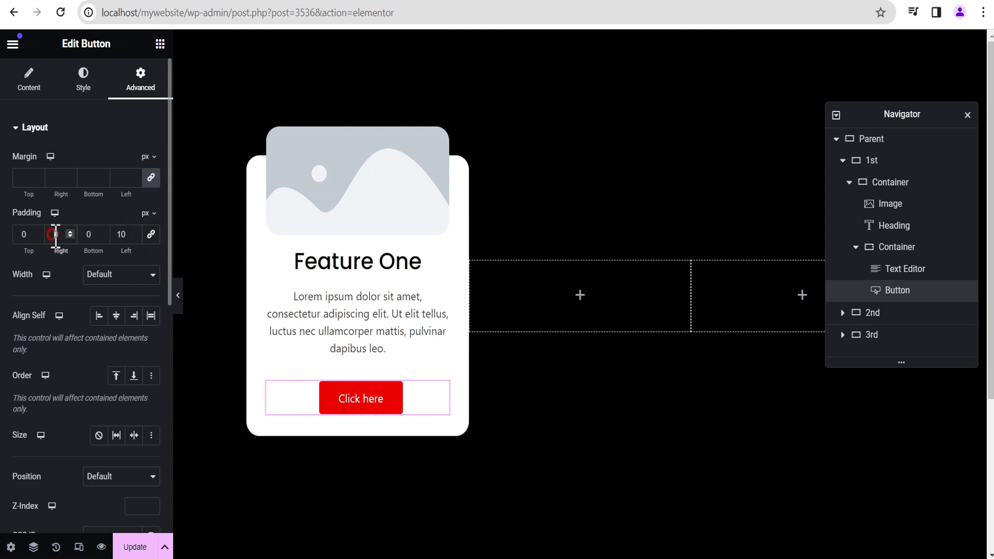
text(1)
click(28, 234)
text(15)
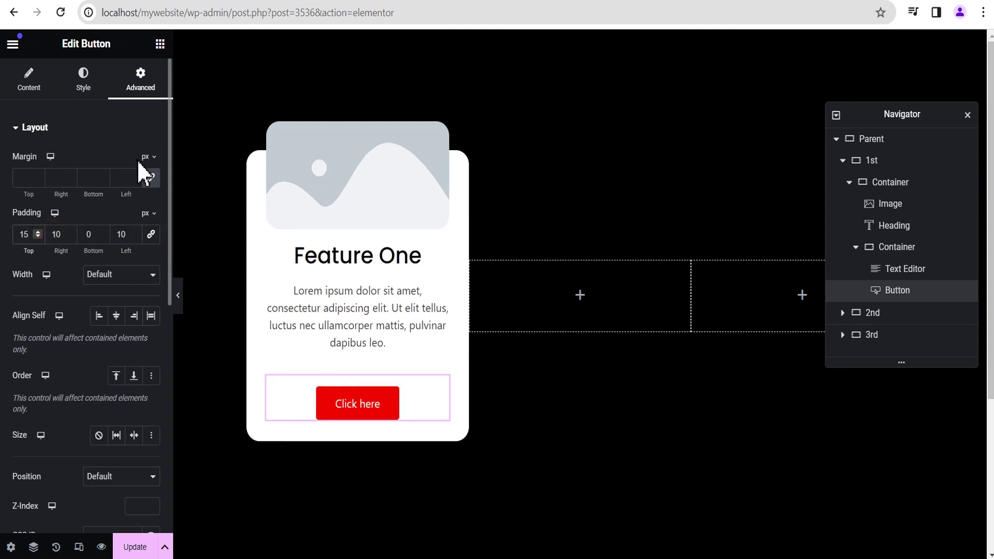
Unlink the button widget's margins and set the bottom margin to -30 px, leaving the other sides at 0.
click(151, 178)
click(151, 178)
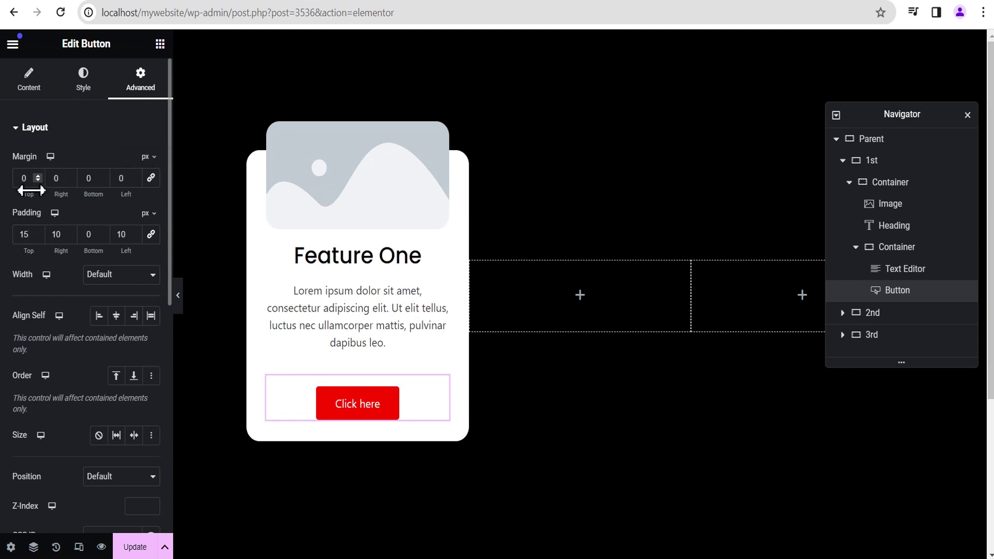
click(103, 181)
click(102, 181)
click(103, 180)
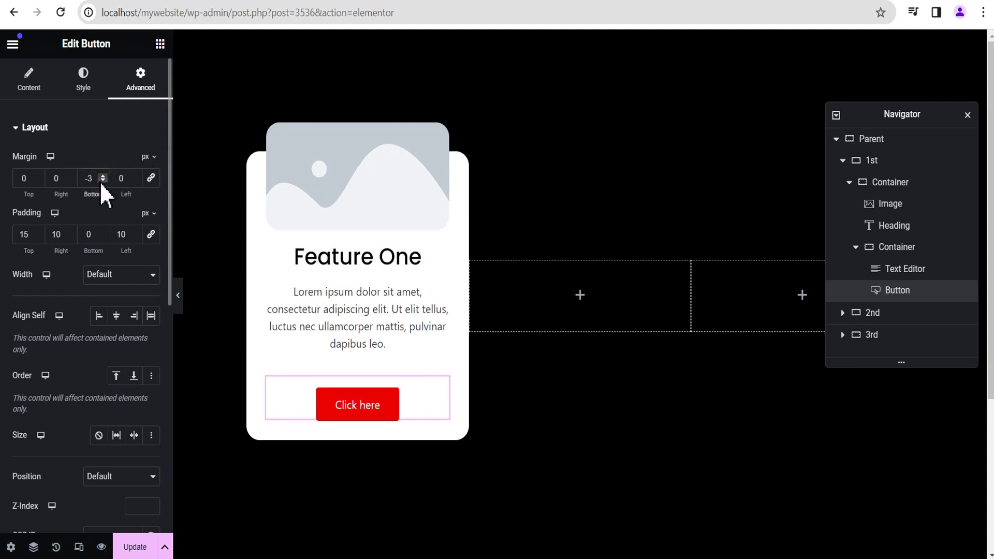
text(0)
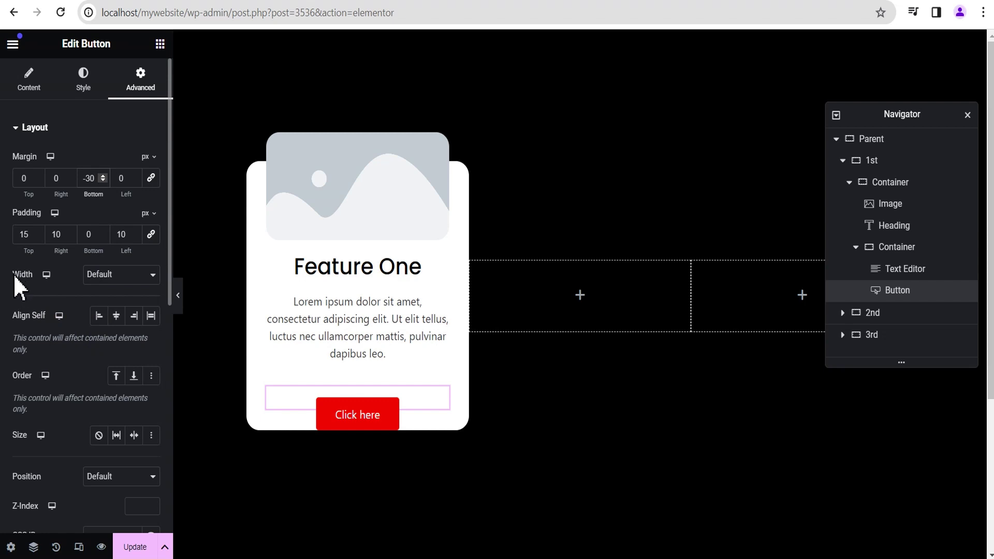
Give the button widget a custom width of 55% and center it with Align Self.
click(114, 272)
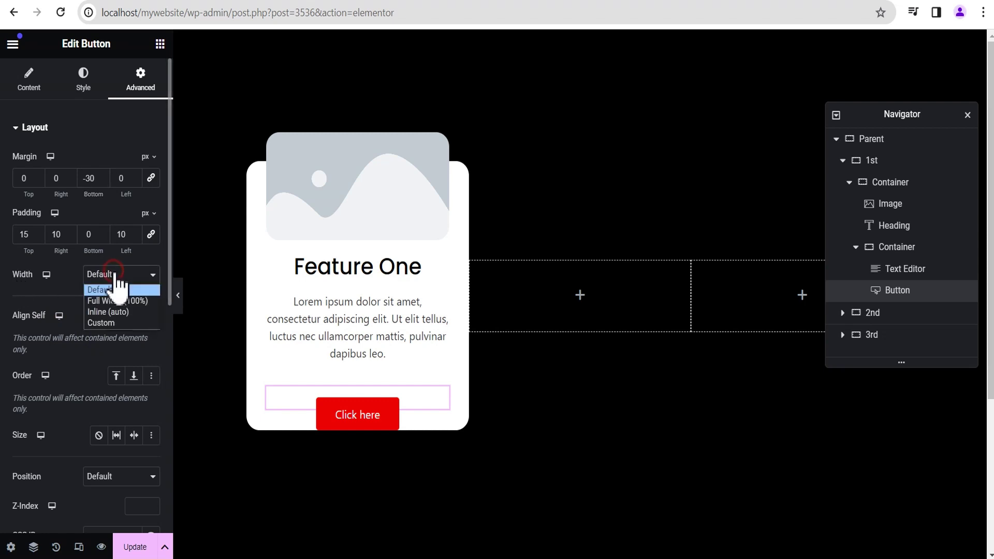
click(117, 322)
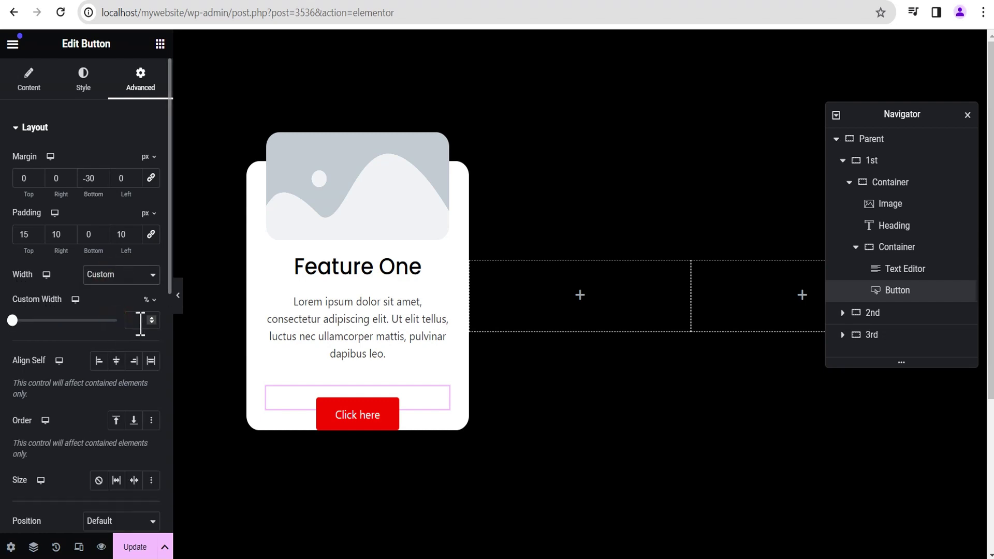
text(55)
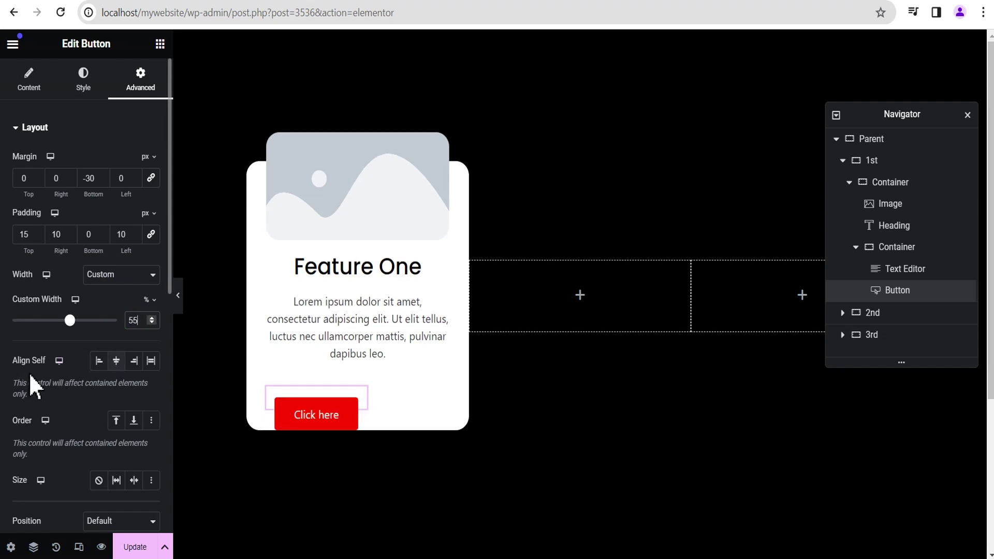
click(117, 362)
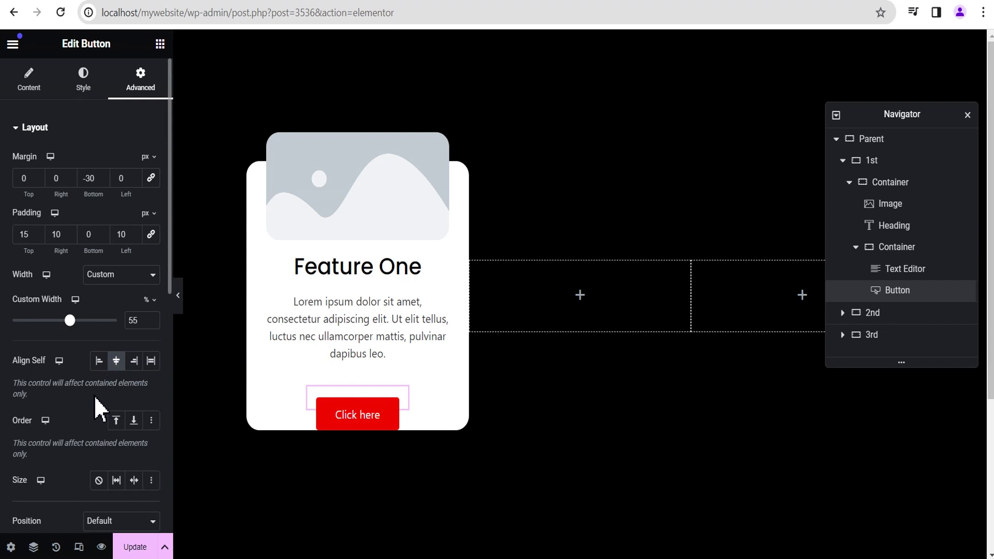
Give the button widget a classic background in black, #000000, for its normal state.
scroll(17, 160, down, 2)
scroll(19, 135, up, 2)
click(20, 129)
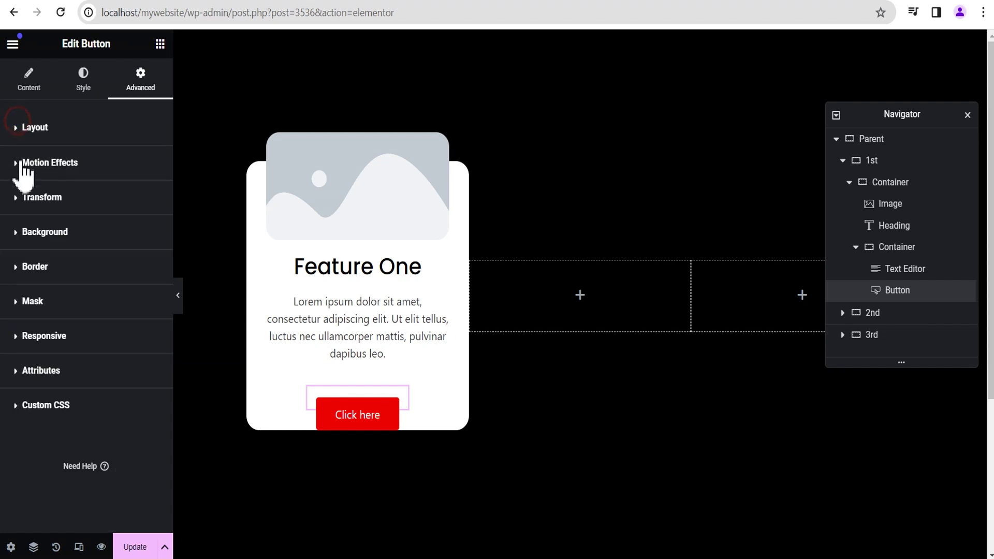
click(42, 235)
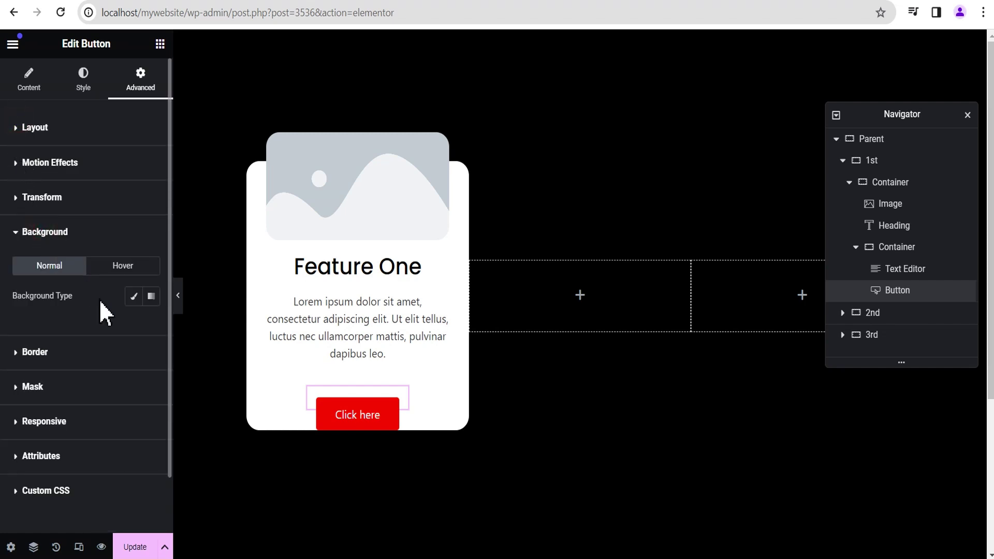
click(133, 297)
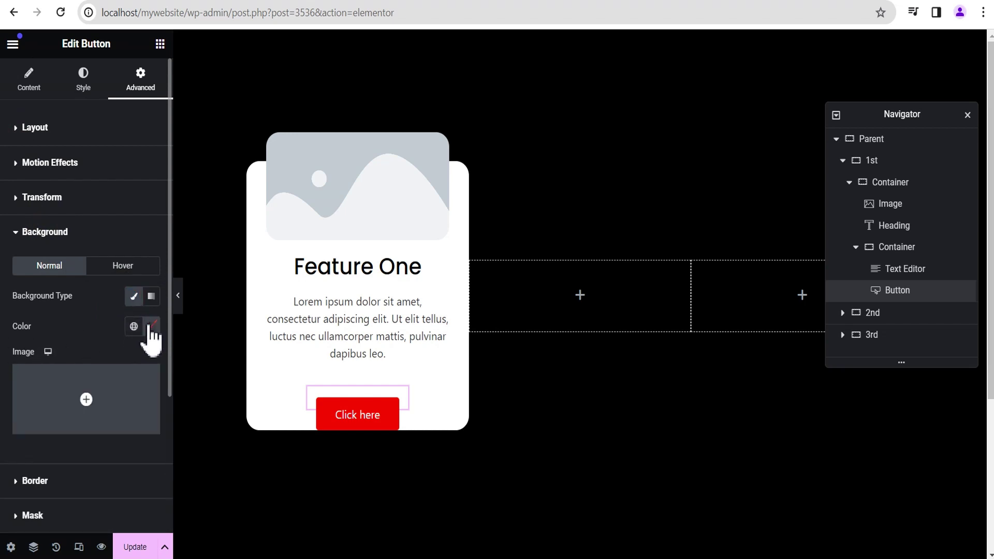
click(149, 331)
click(149, 493)
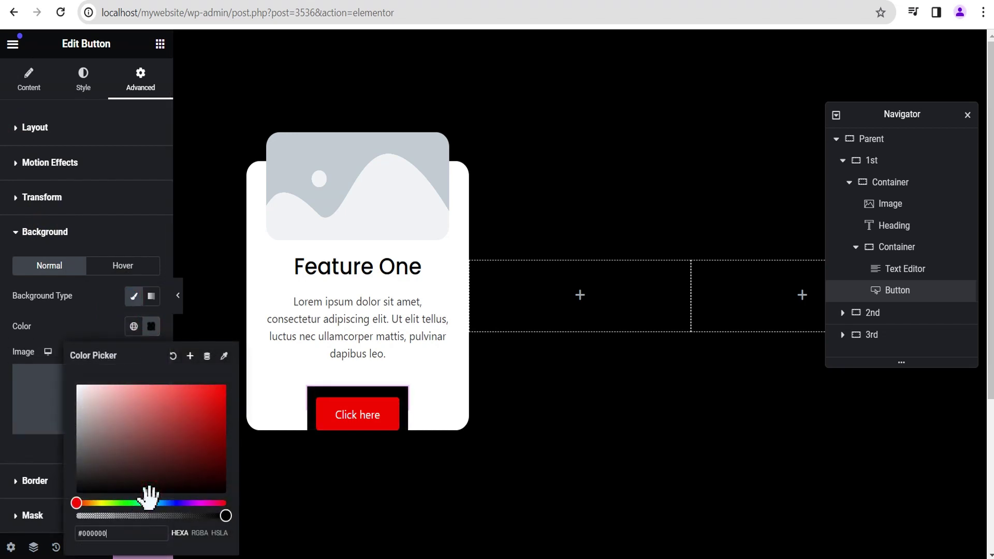
Unlink the button widget's border radius and set 20 px for top and right, 0 for bottom and left, then preview the card.
click(83, 309)
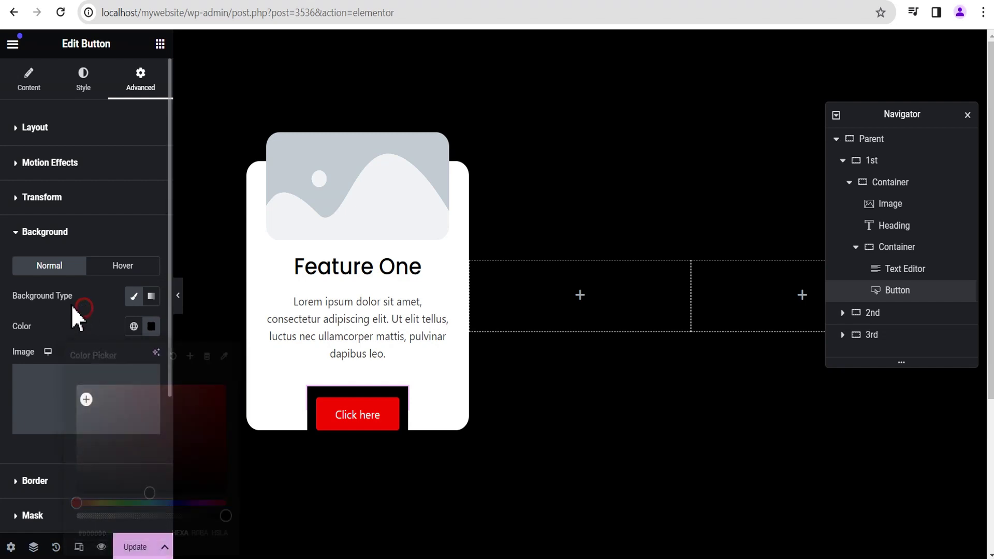
click(14, 231)
click(33, 269)
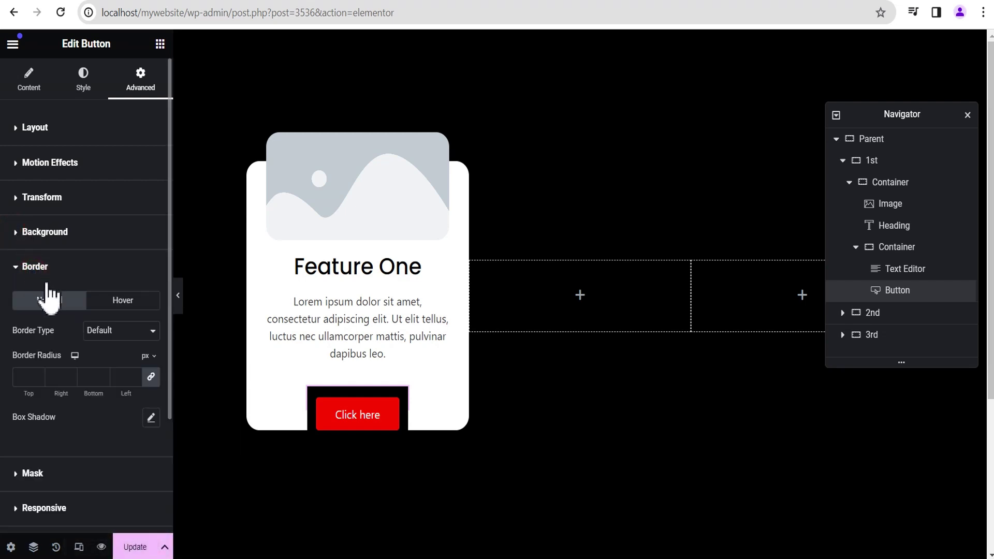
click(151, 377)
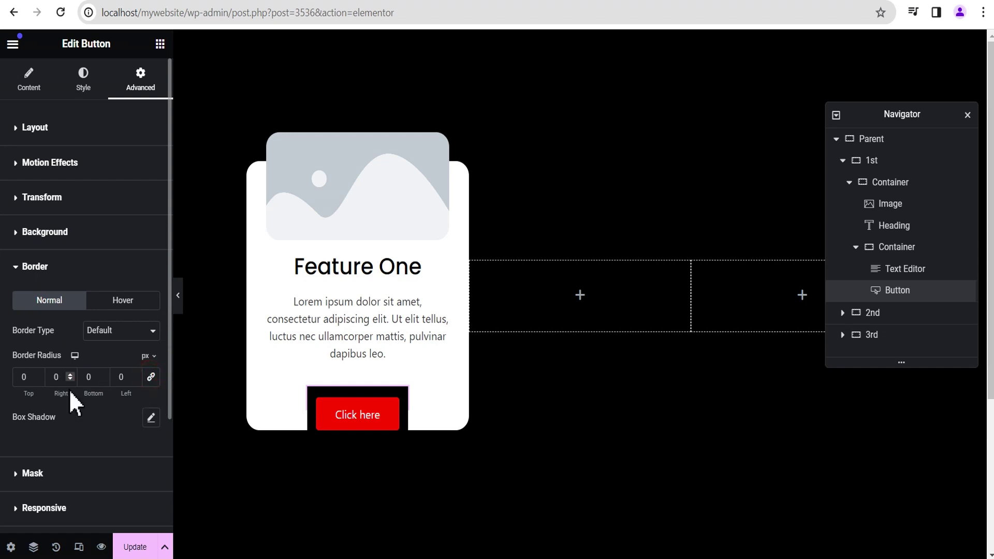
click(19, 377)
text(2)
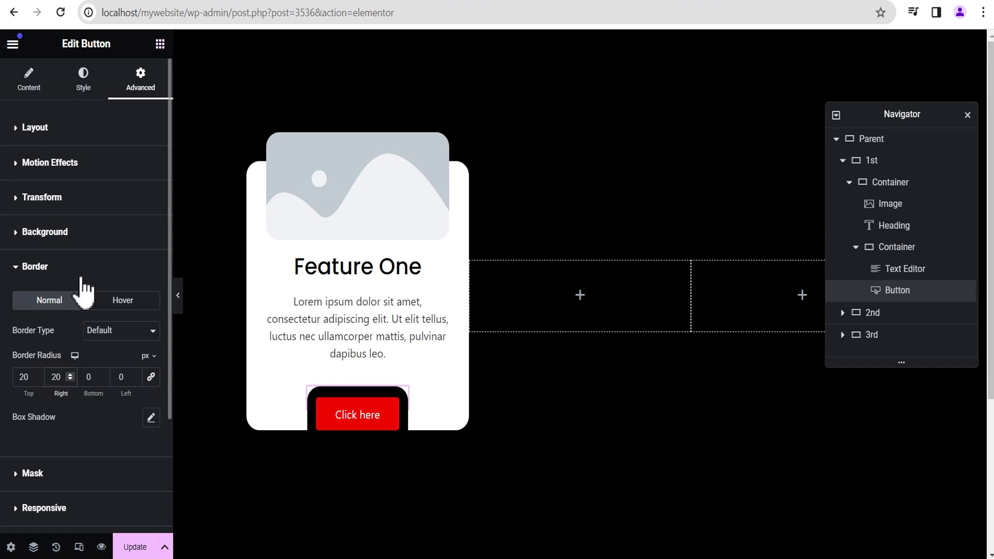
click(31, 272)
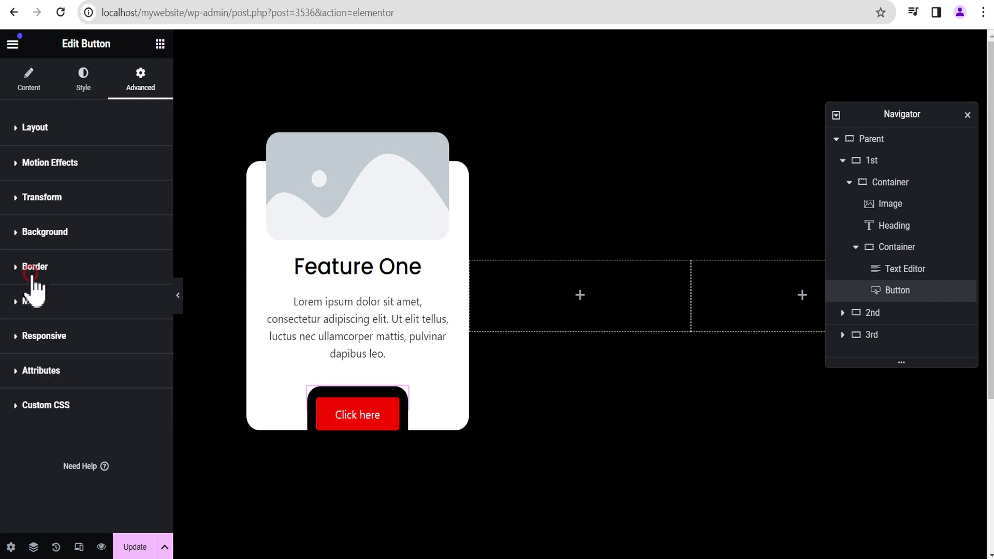
click(178, 296)
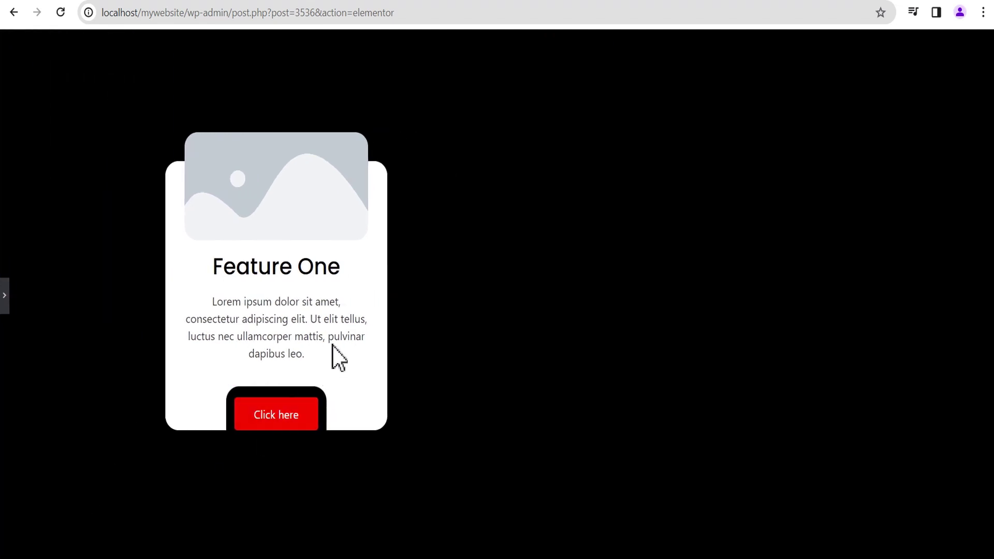
click(5, 307)
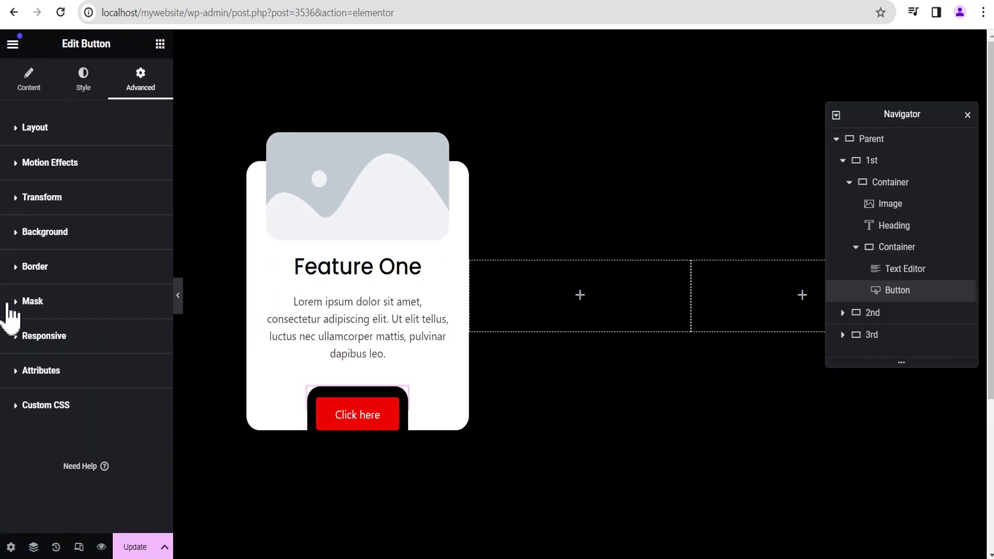
Assign the CSS class "hidden" to the inner container that holds the text editor and button.
click(856, 247)
click(898, 248)
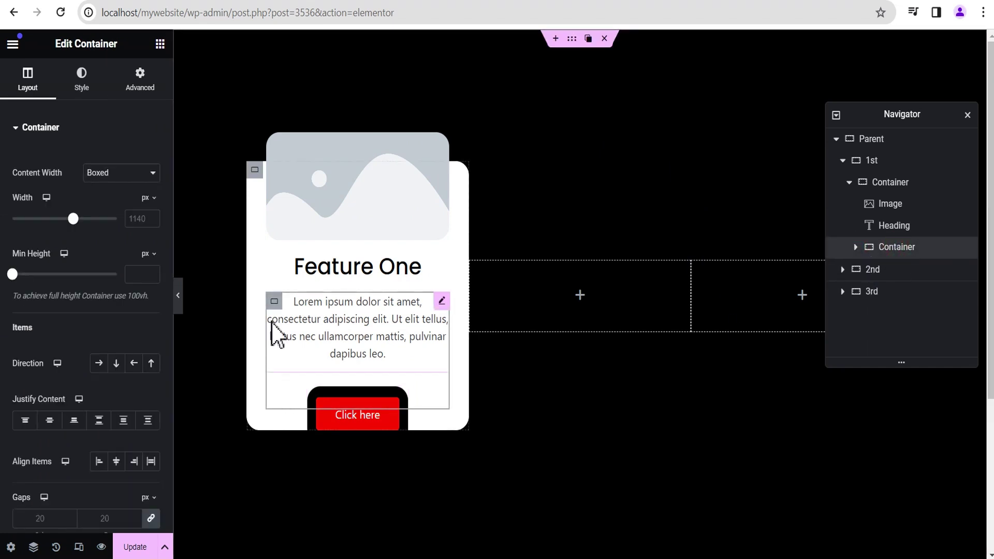
click(133, 83)
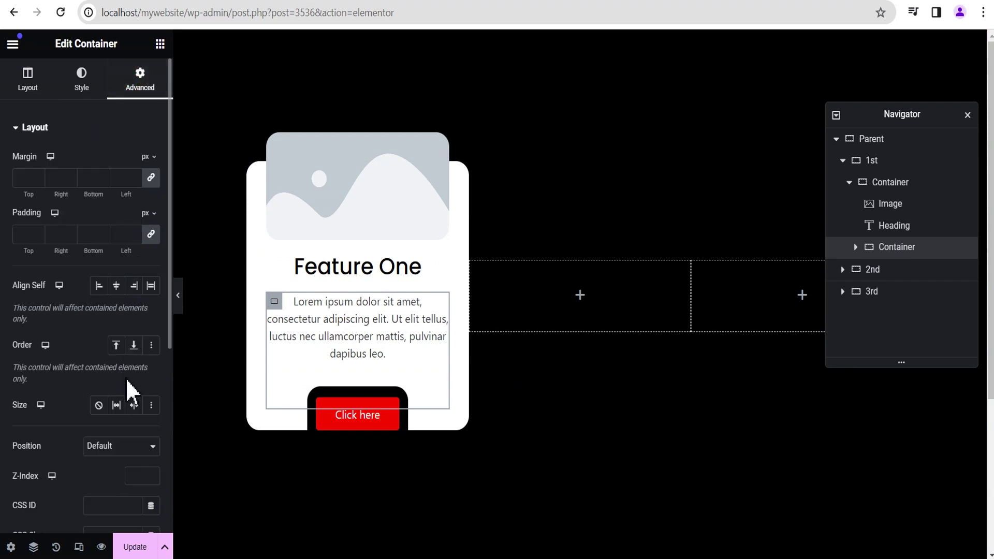
scroll(125, 384, down, 1)
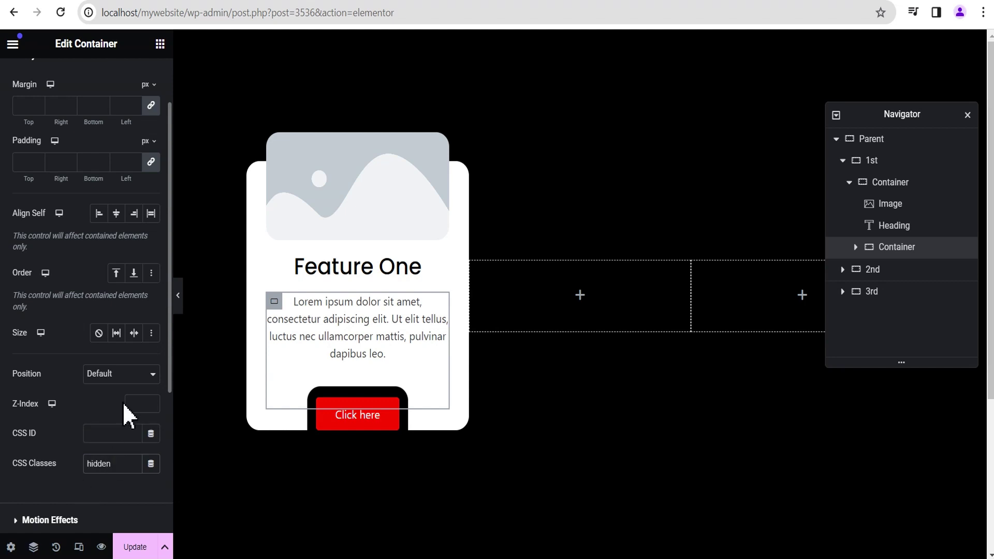
Set the image widget's Z-Index to 5 and give it the CSS class "picture".
click(891, 207)
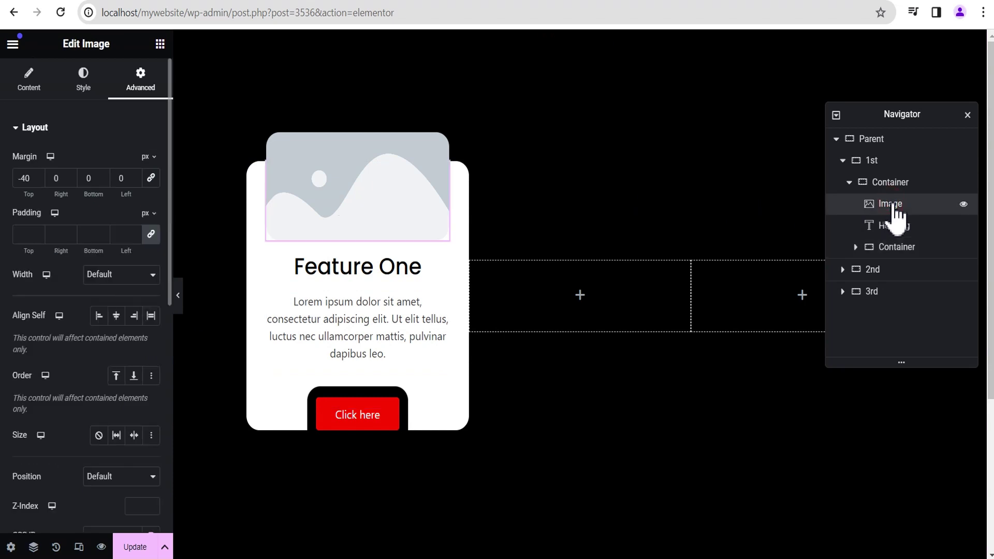
click(113, 131)
click(113, 130)
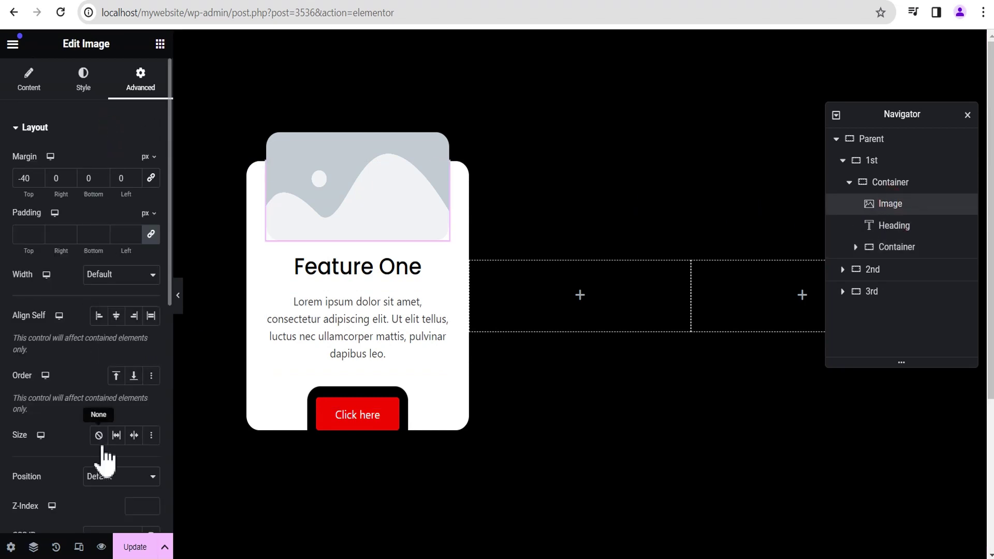
scroll(100, 459, down, 1)
click(140, 434)
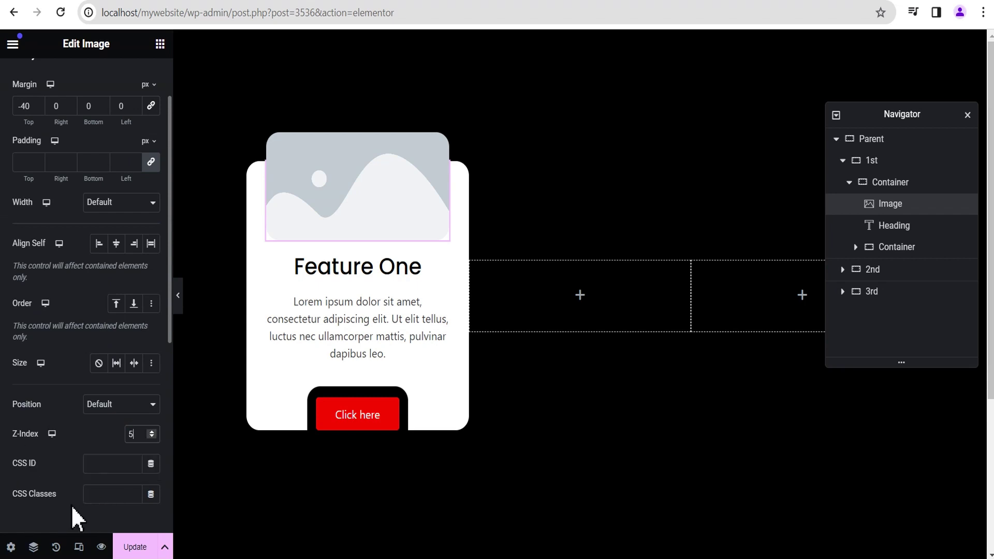
click(110, 495)
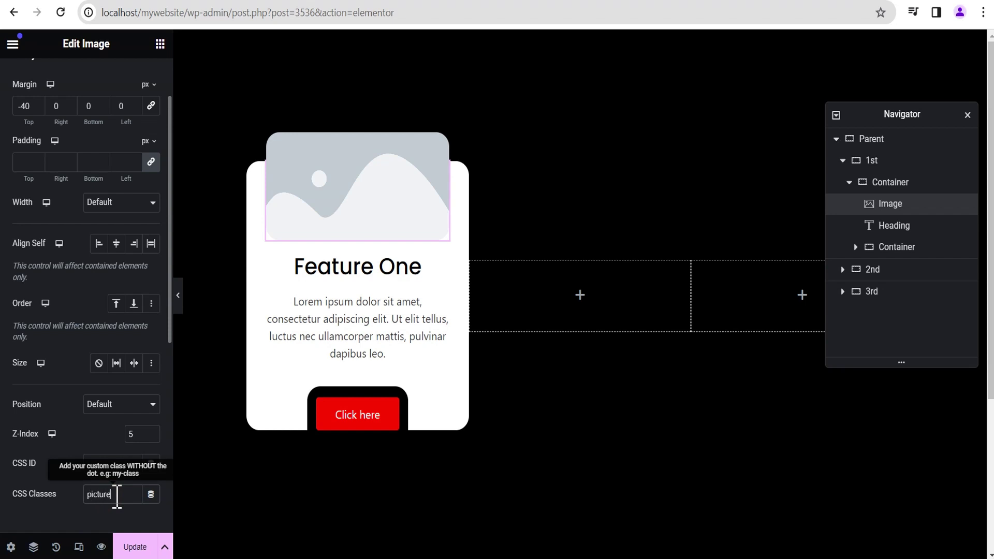
Select the card container inside 1st, then switch to the code editor and copy all the code in "Unique Card reveal on hover.css".
click(333, 219)
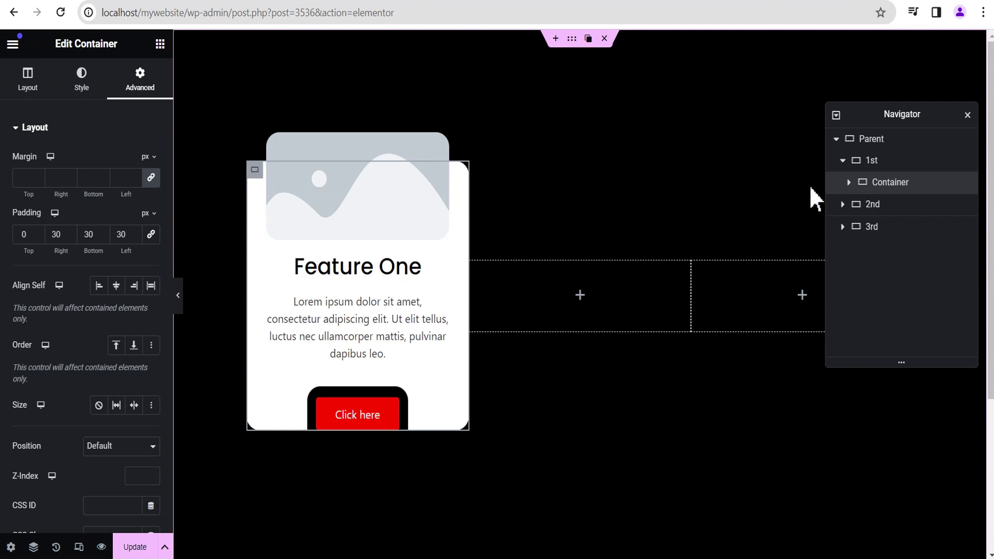
click(885, 182)
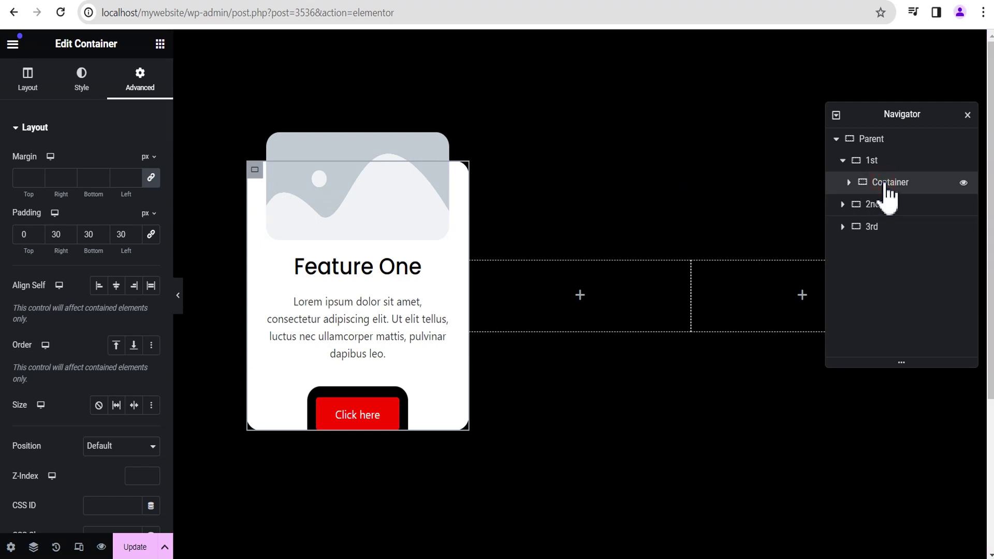
click(905, 182)
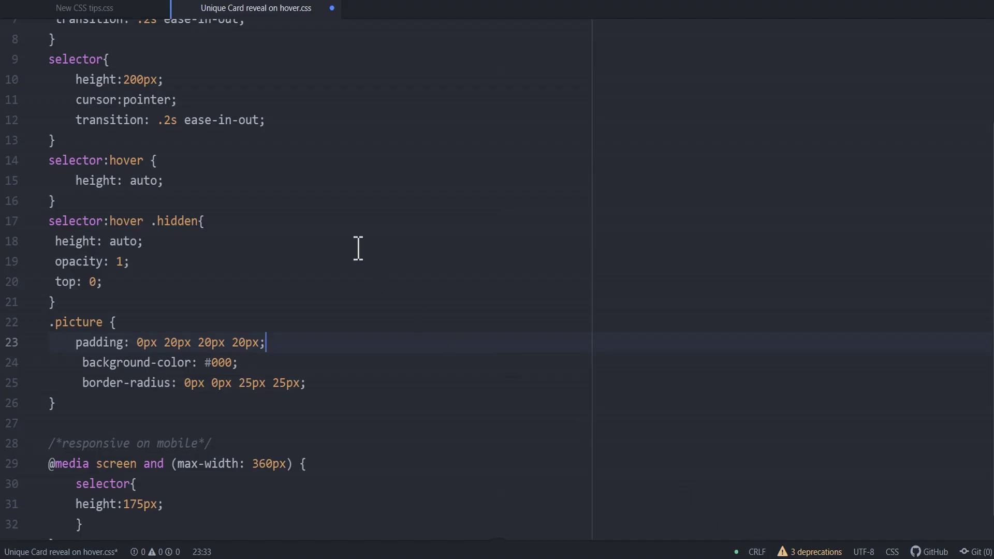
click(318, 203)
key(ctrl+a)
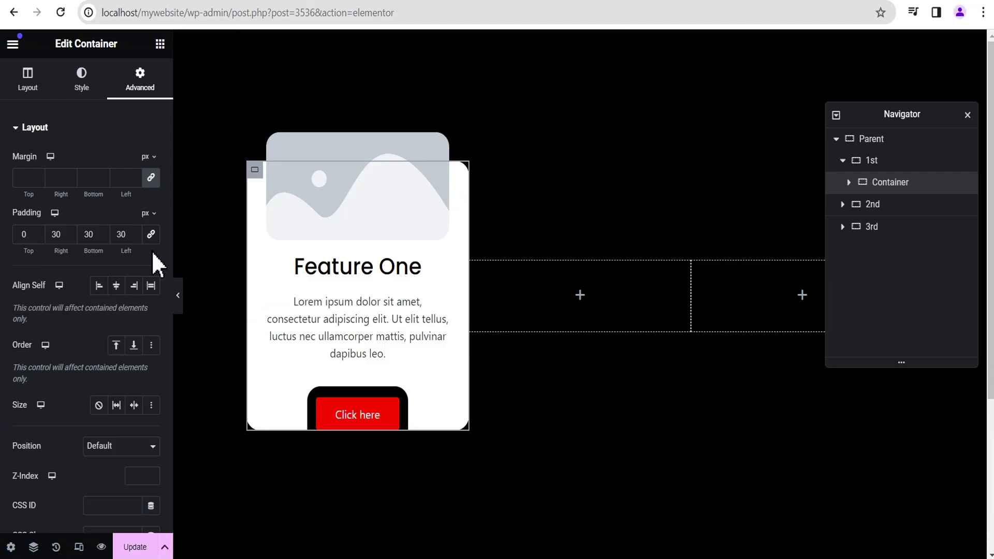
Back in Elementor, paste the copied code into the card container's Custom CSS and preview the hover reveal effect.
click(115, 136)
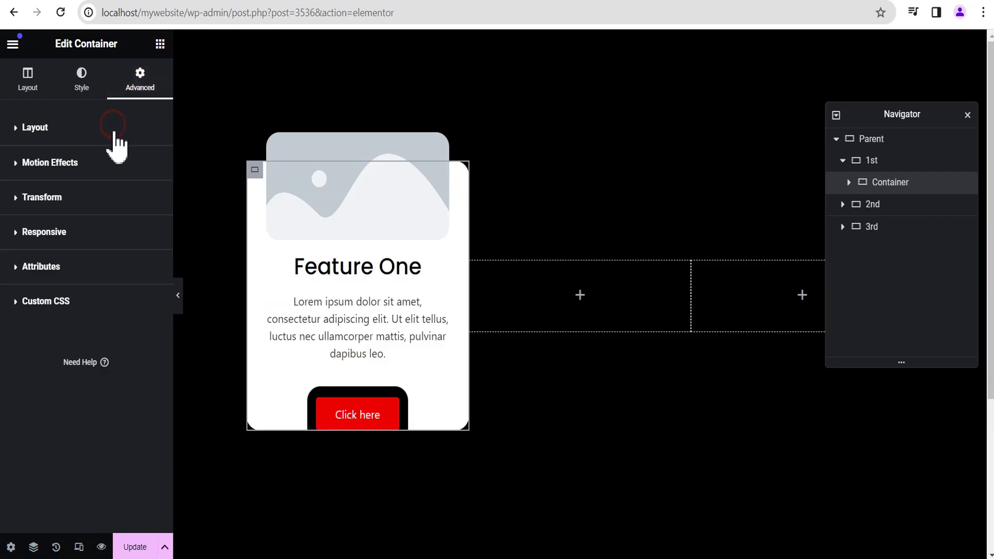
click(106, 303)
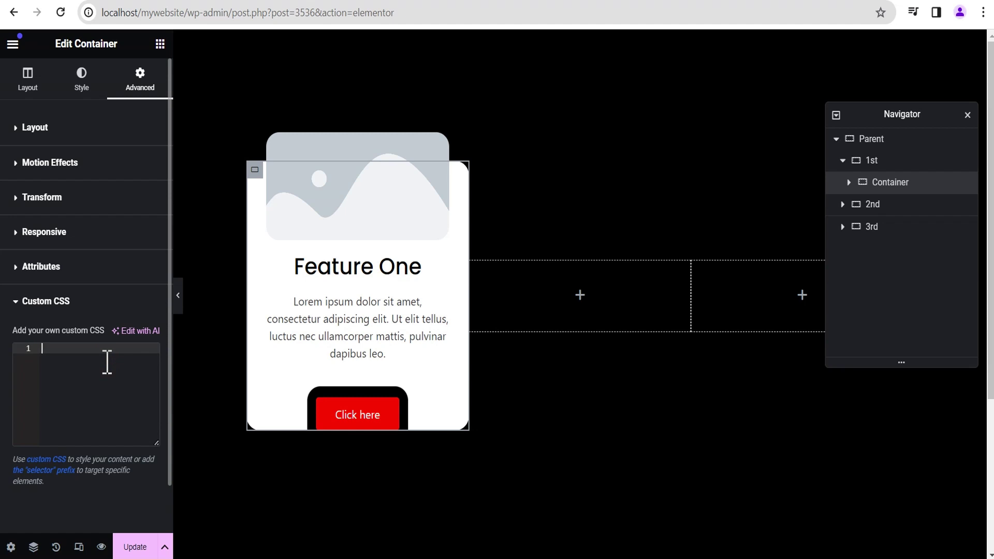
key(ctrl+v)
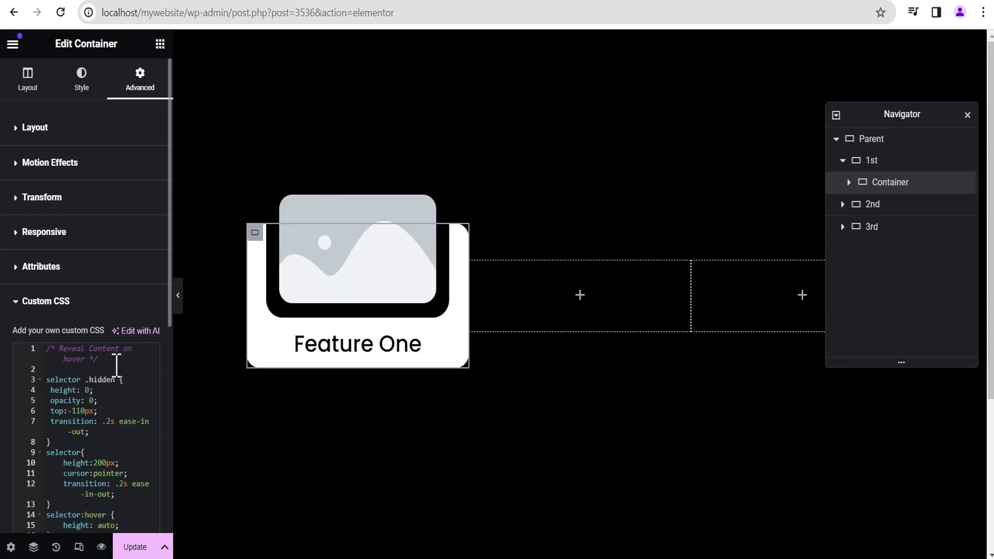
click(178, 303)
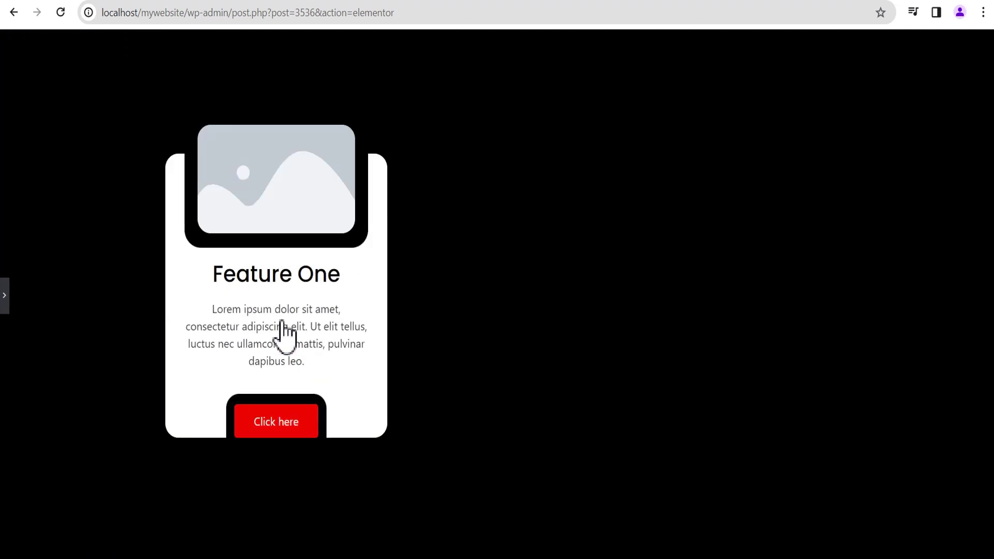
click(4, 295)
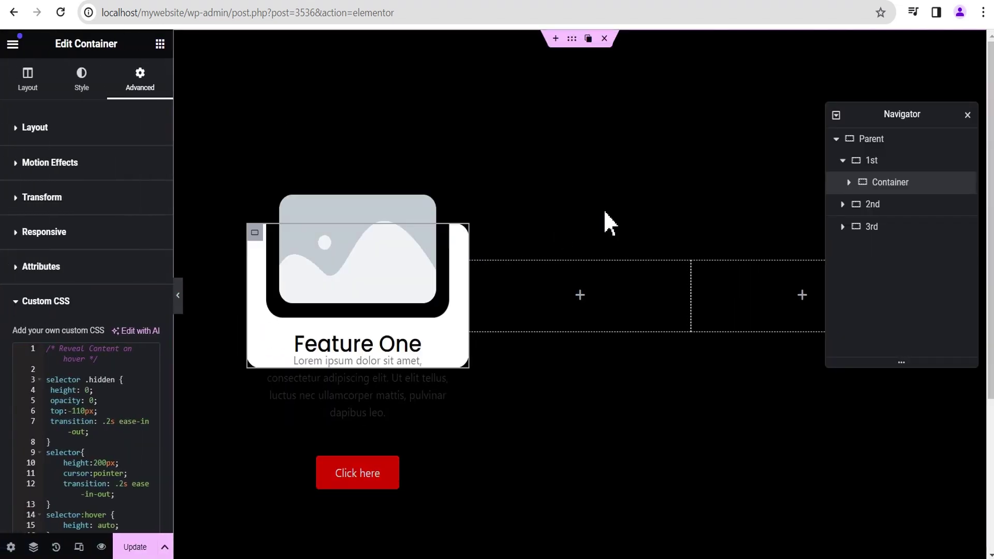
Replace the card's placeholder image with estate3-slider-pic2.jpg from the media library and preview the card on hover.
click(850, 183)
click(902, 205)
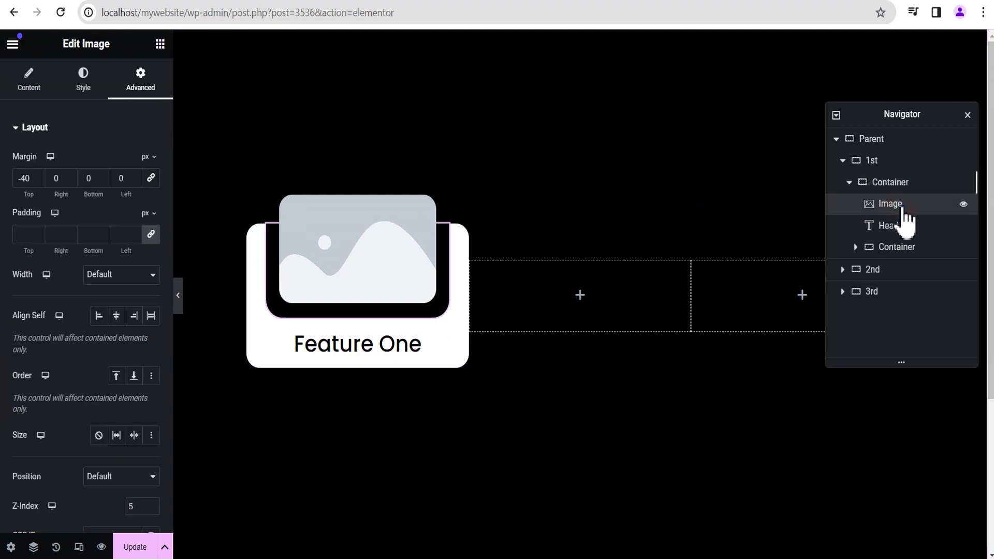
click(31, 85)
click(101, 217)
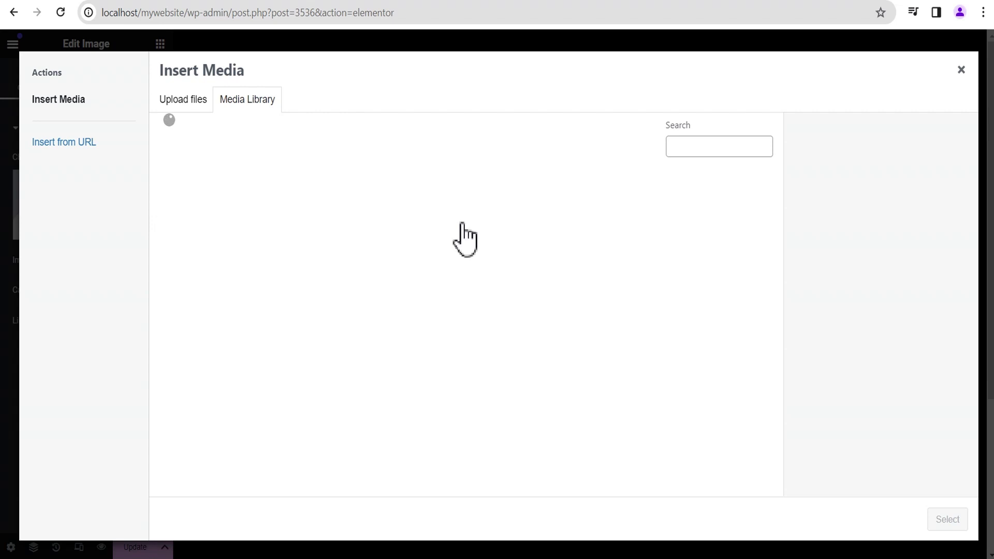
scroll(505, 316, down, 15)
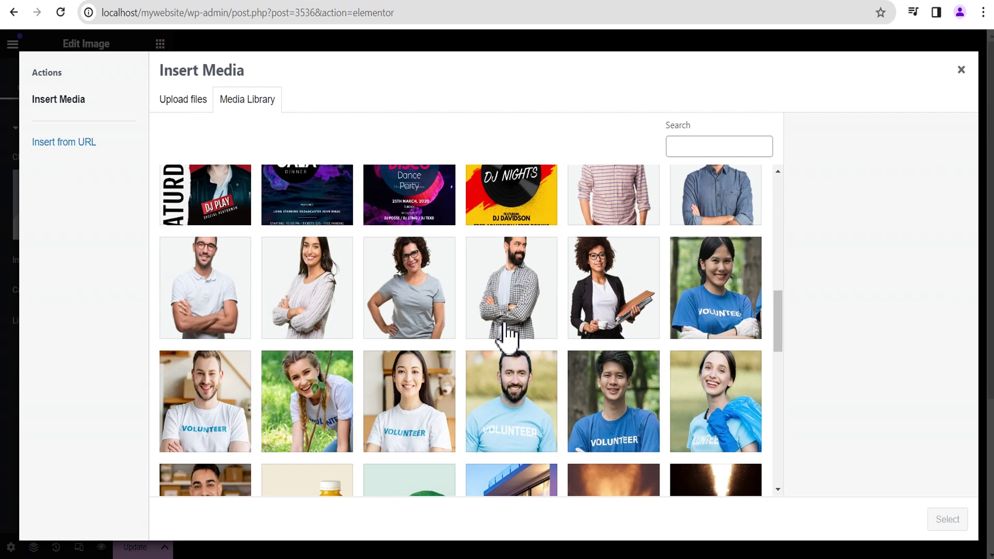
click(696, 326)
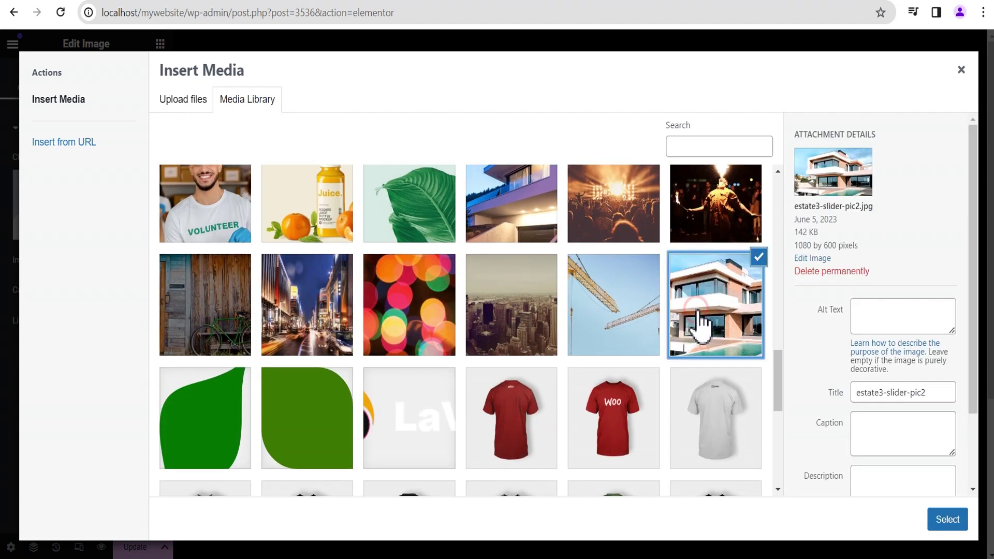
click(952, 522)
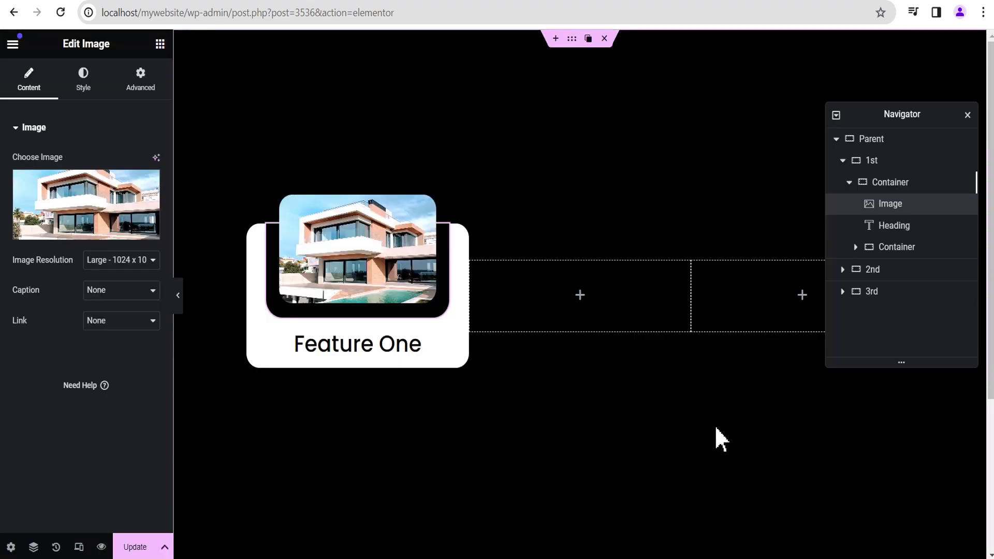
click(178, 297)
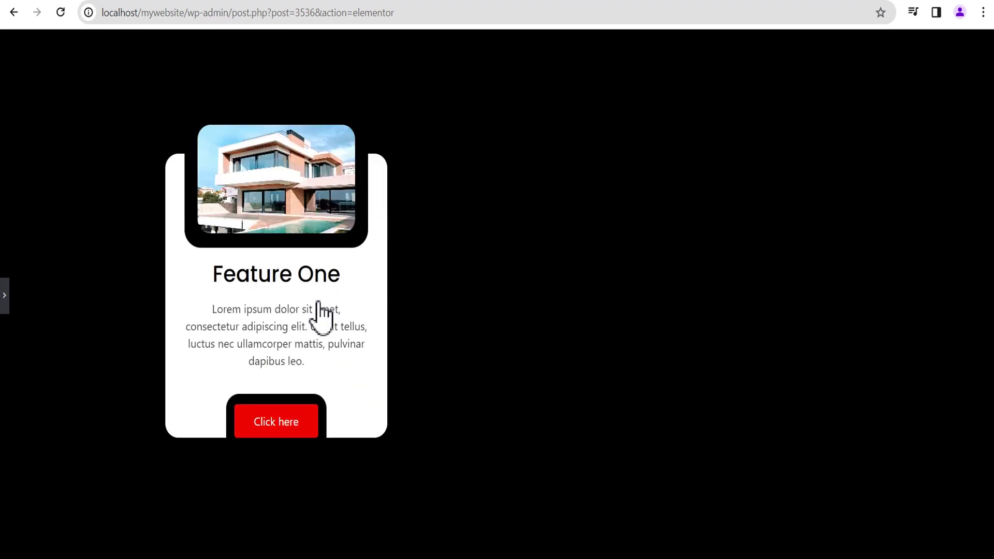
click(5, 303)
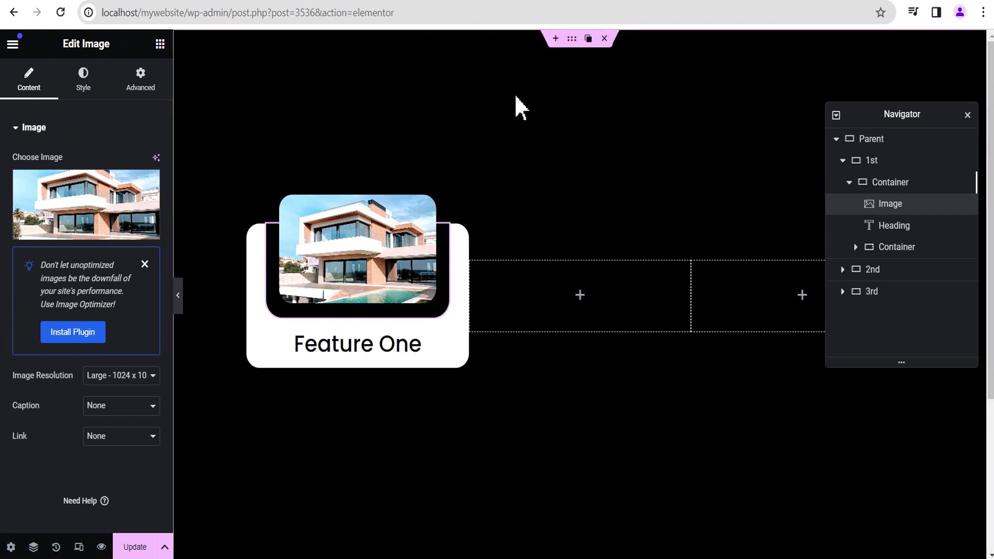
Set the Parent container's column and row gaps to 20 px.
click(572, 39)
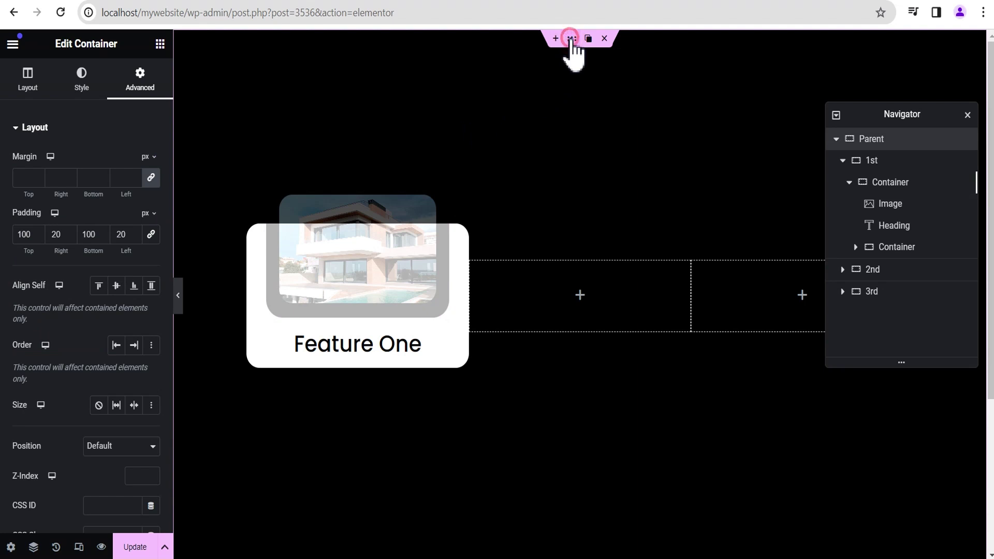
click(27, 76)
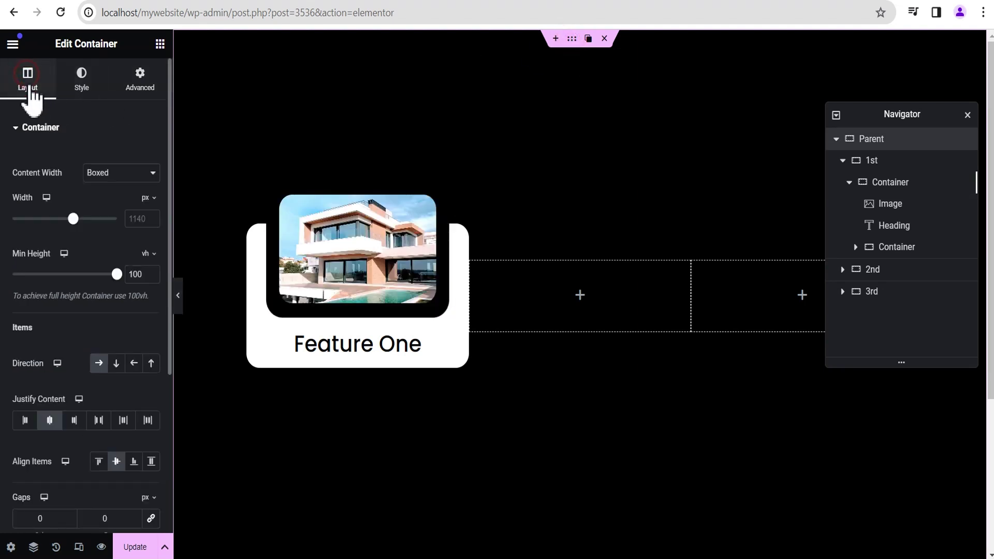
scroll(57, 347, down, 5)
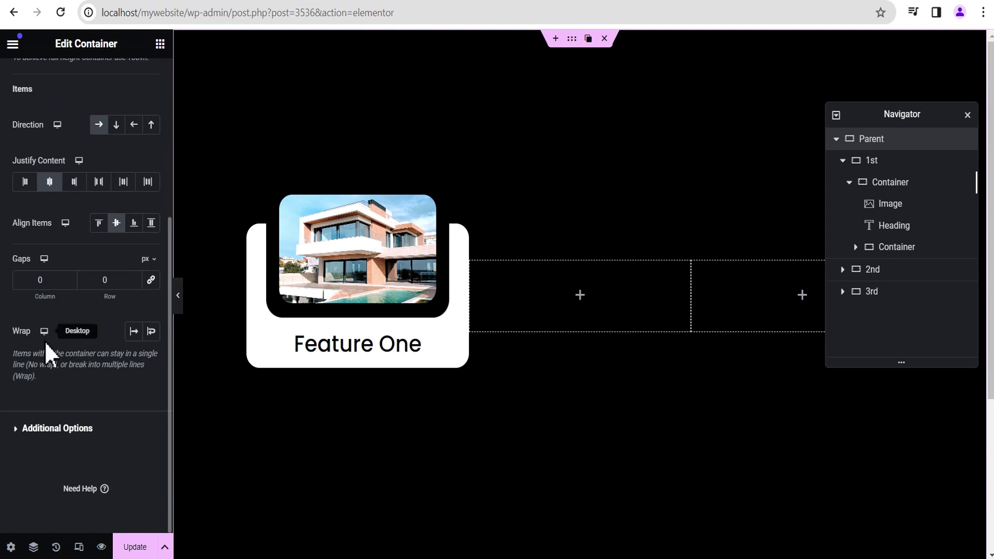
click(40, 280)
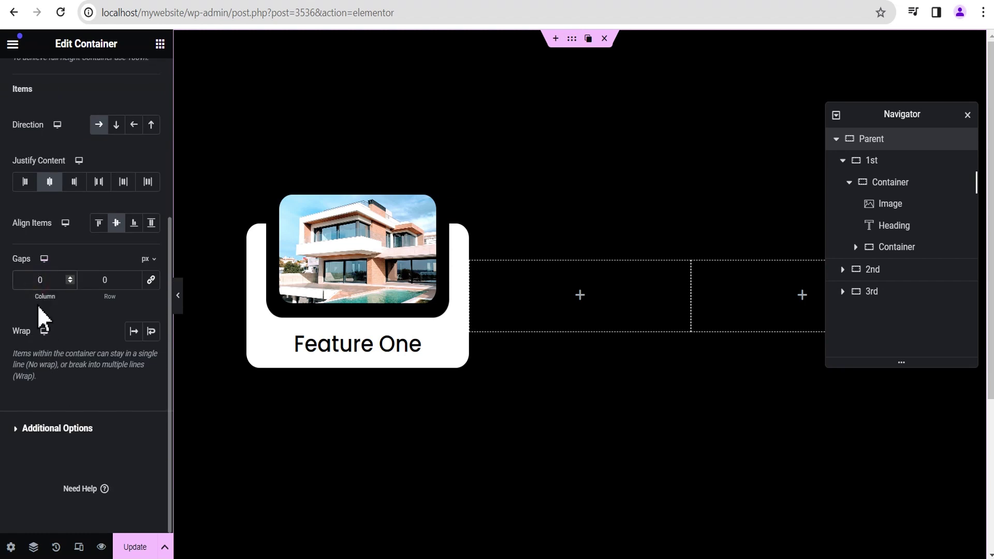
text(2)
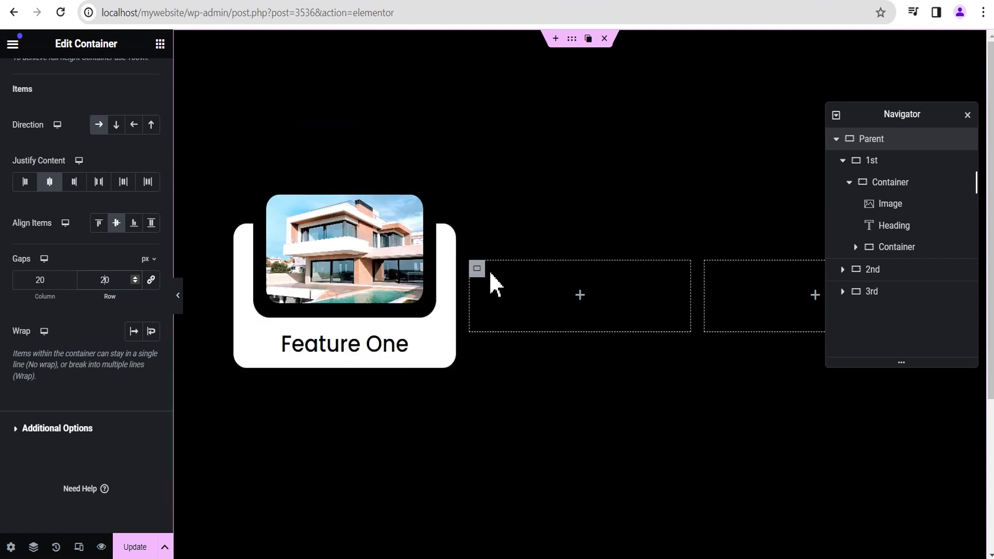
Switch to the tablet view and set the Parent container's items to wrap.
click(79, 547)
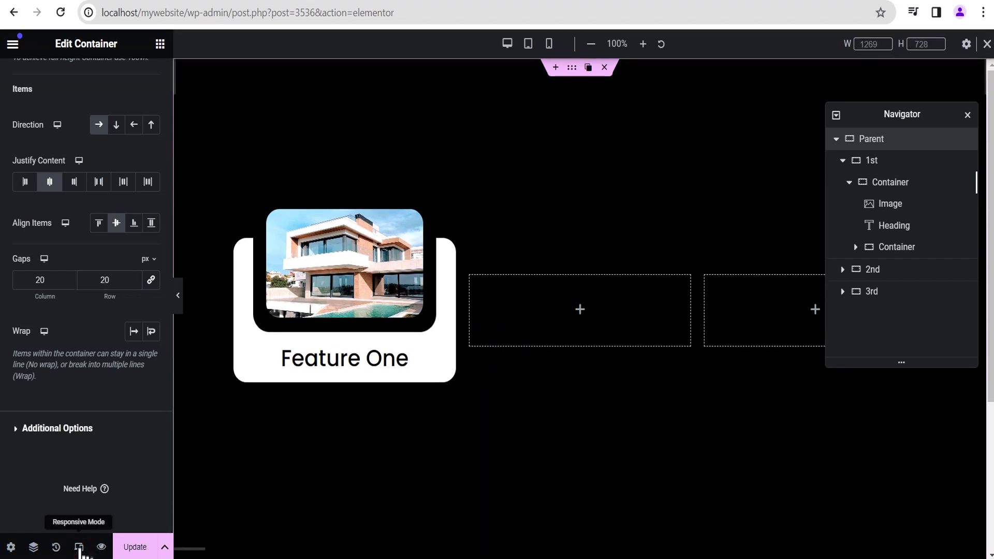
click(529, 45)
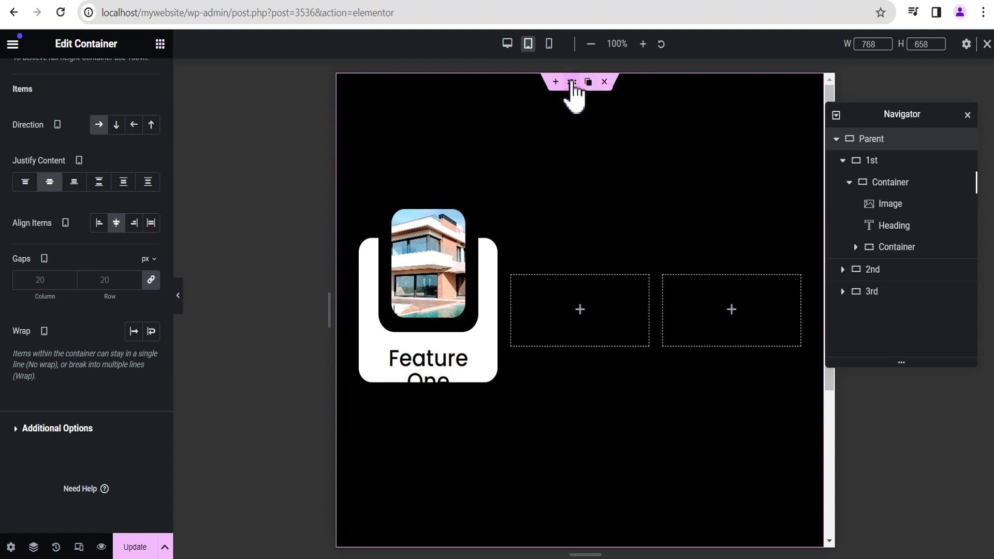
click(151, 332)
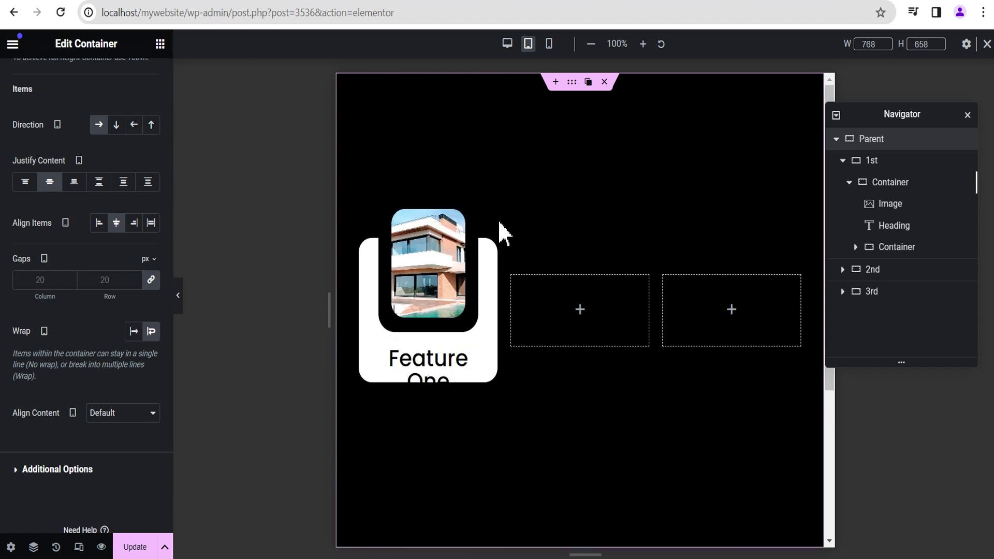
Set the tablet width of the 1st container to 45%.
click(843, 160)
click(895, 164)
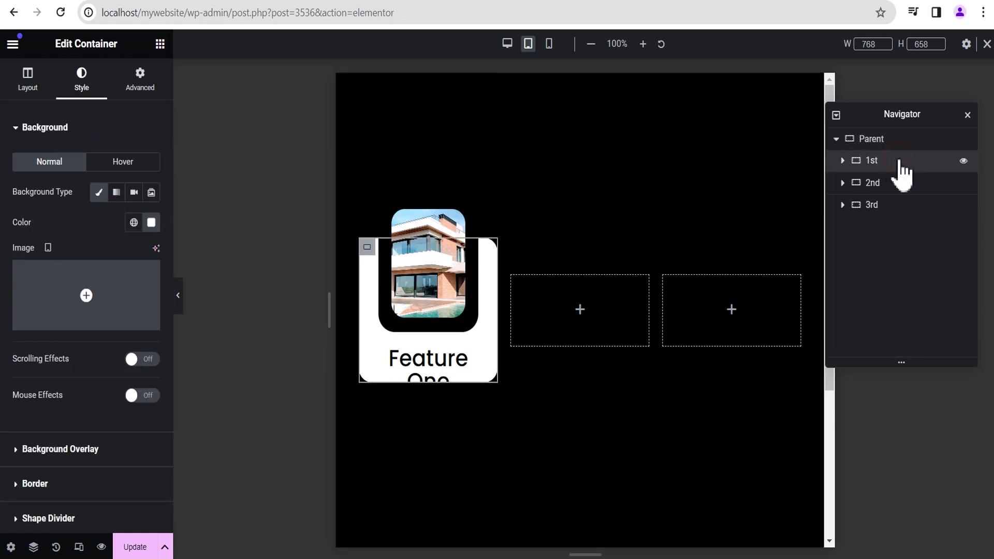
click(28, 79)
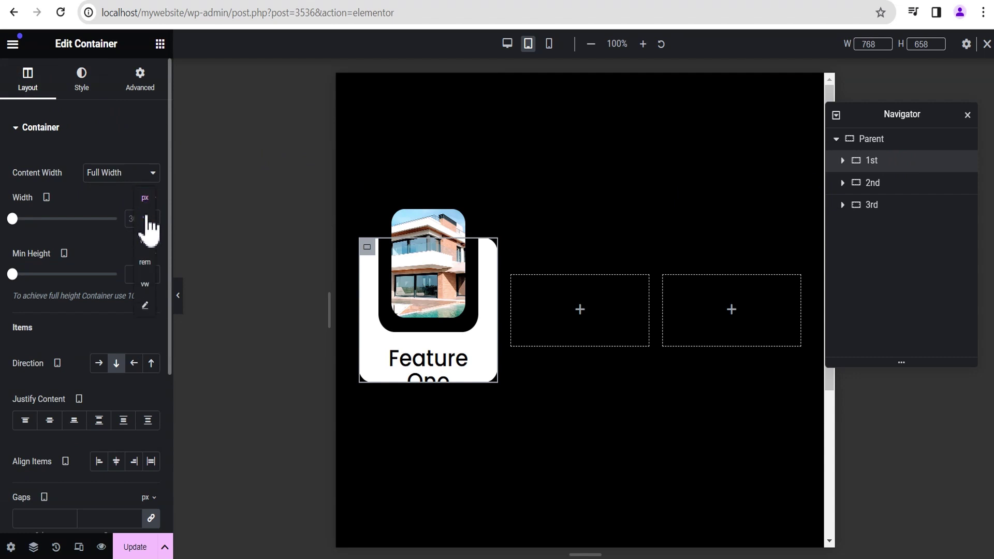
click(148, 221)
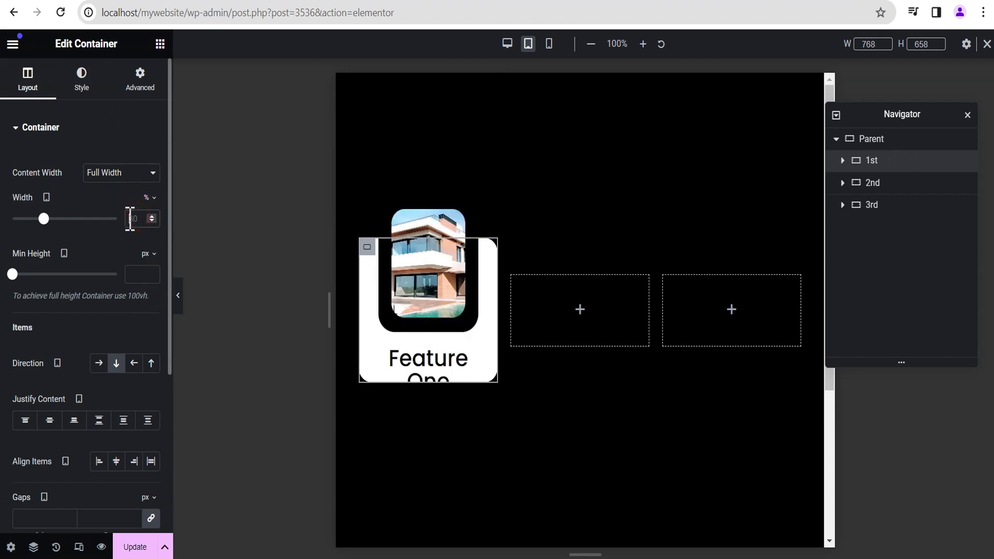
text(45)
click(681, 158)
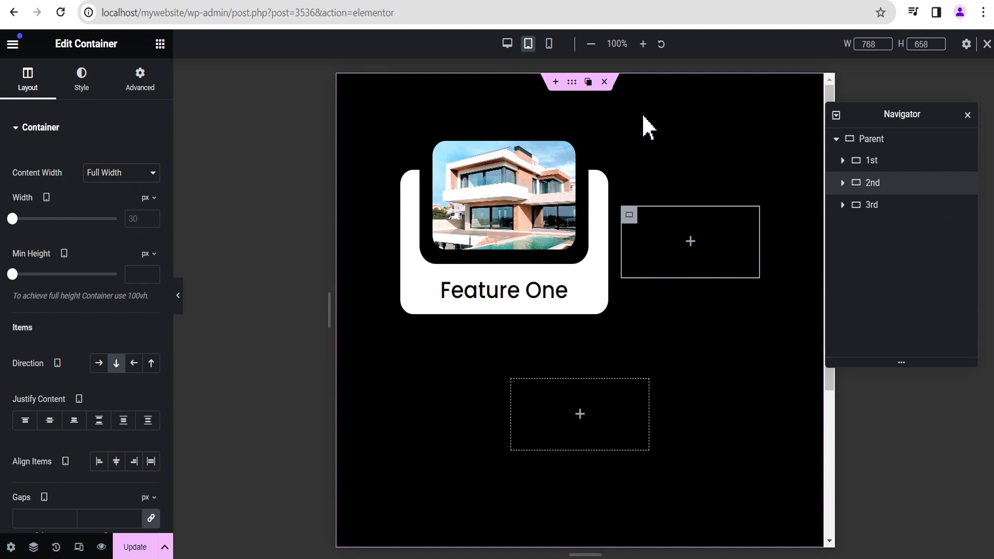
In the mobile view, set the card button's custom width to 65% and preview the card at full view.
click(550, 44)
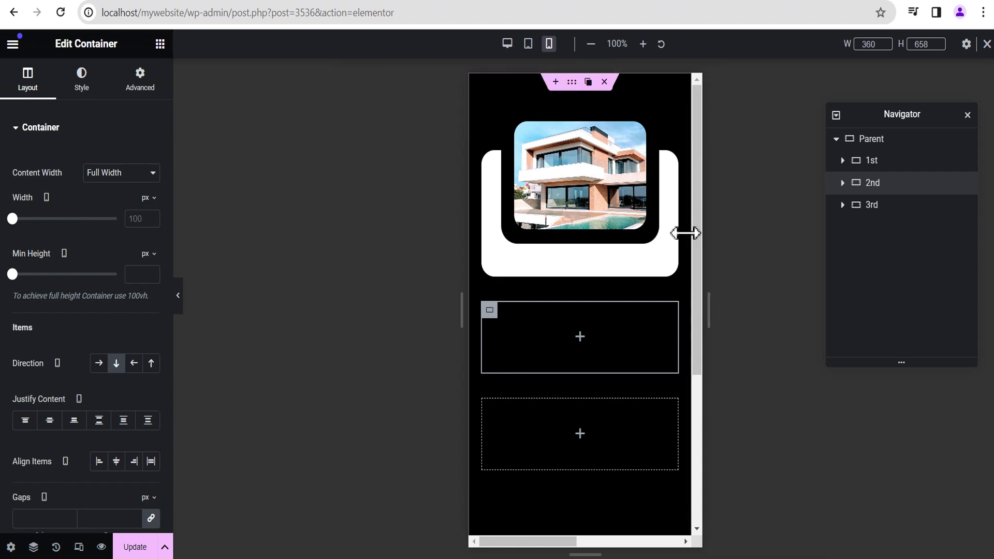
click(595, 222)
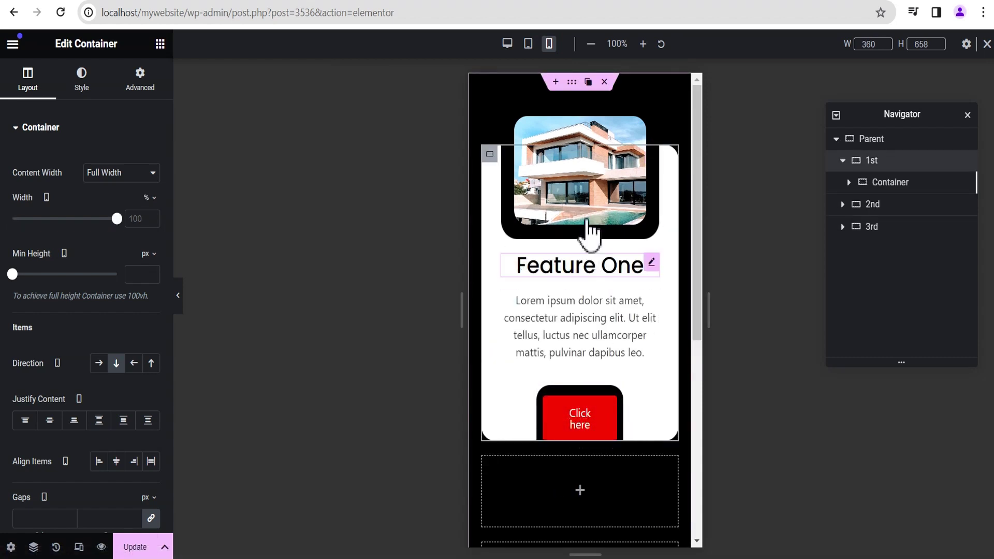
mouse_move(615, 396)
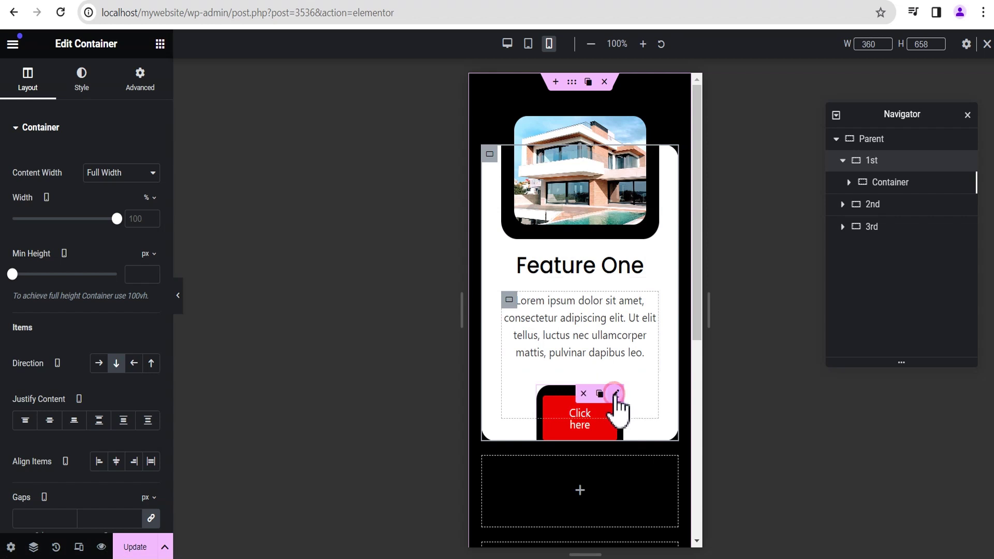
click(615, 395)
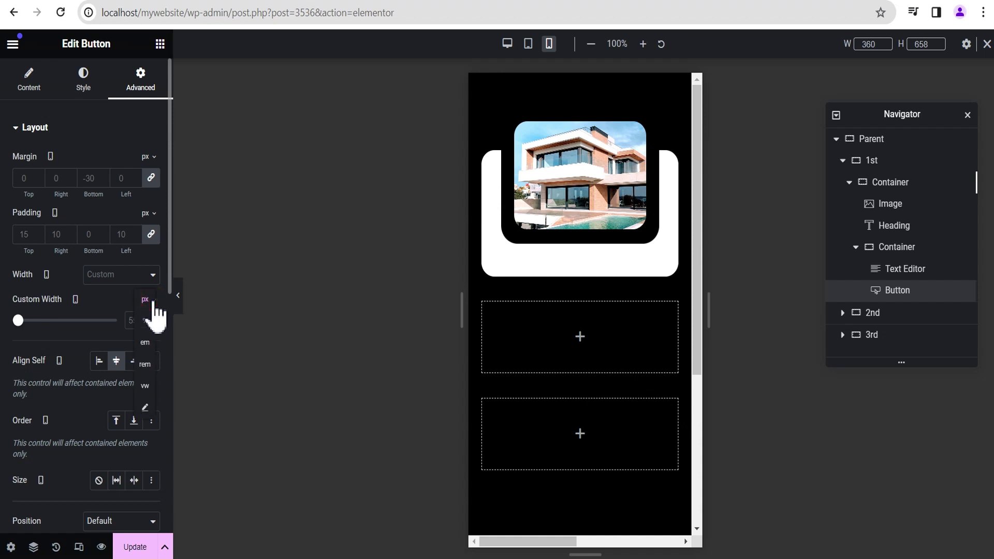
click(149, 321)
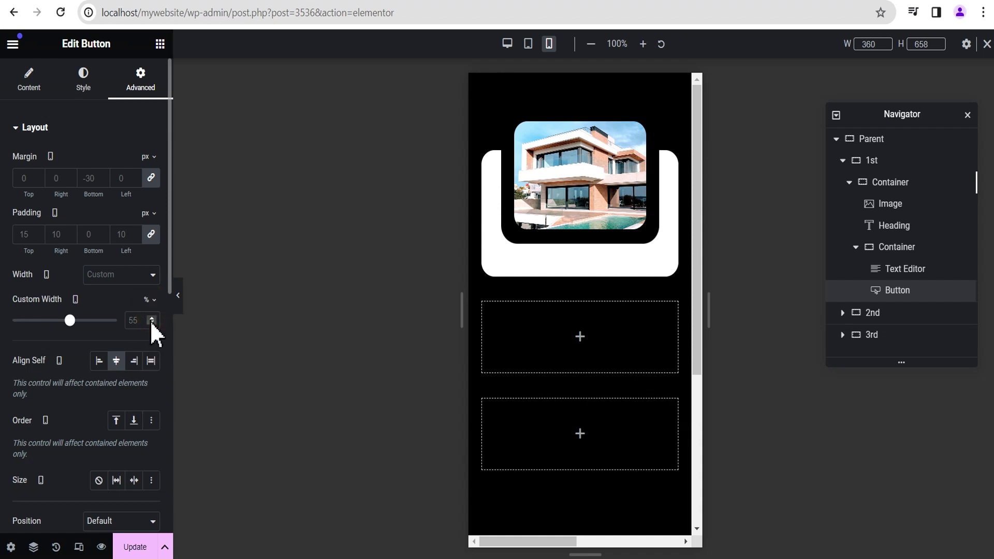
click(137, 320)
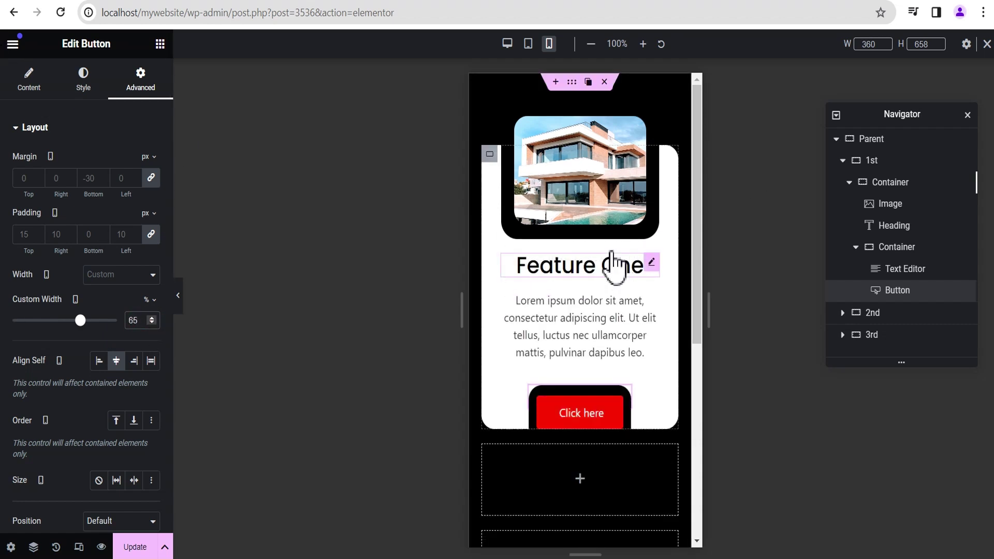
click(178, 297)
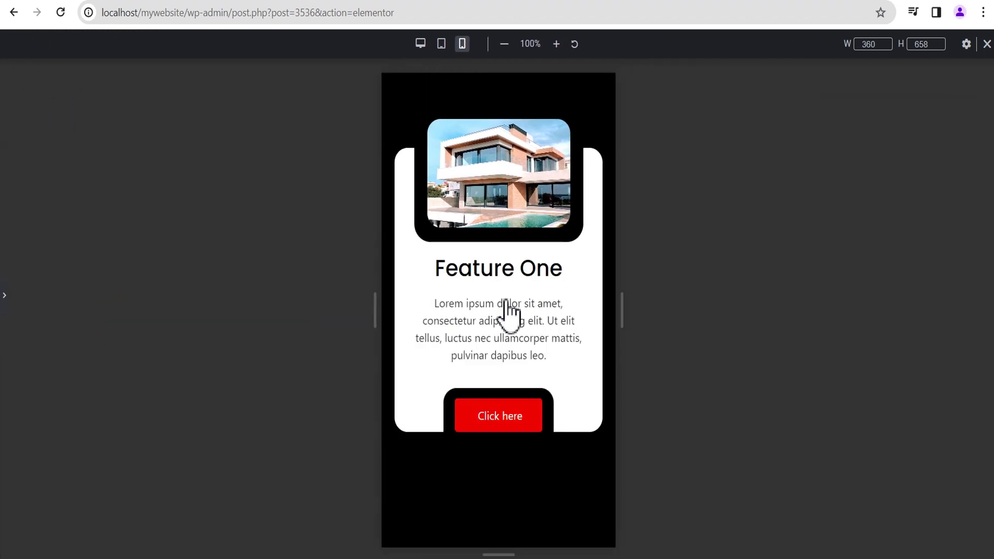
click(5, 297)
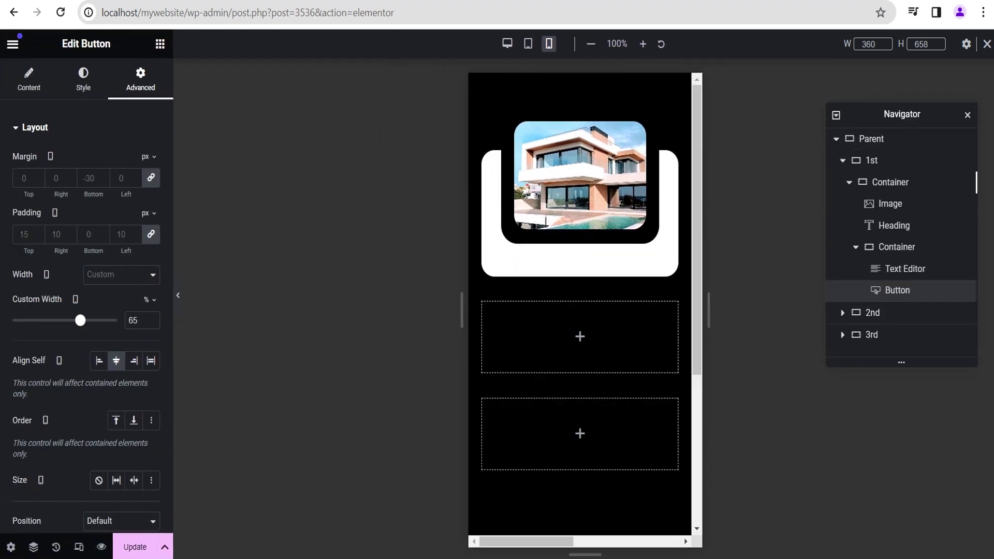
Return to the desktop view, duplicate the 1st container and delete the empty 2nd container.
click(987, 44)
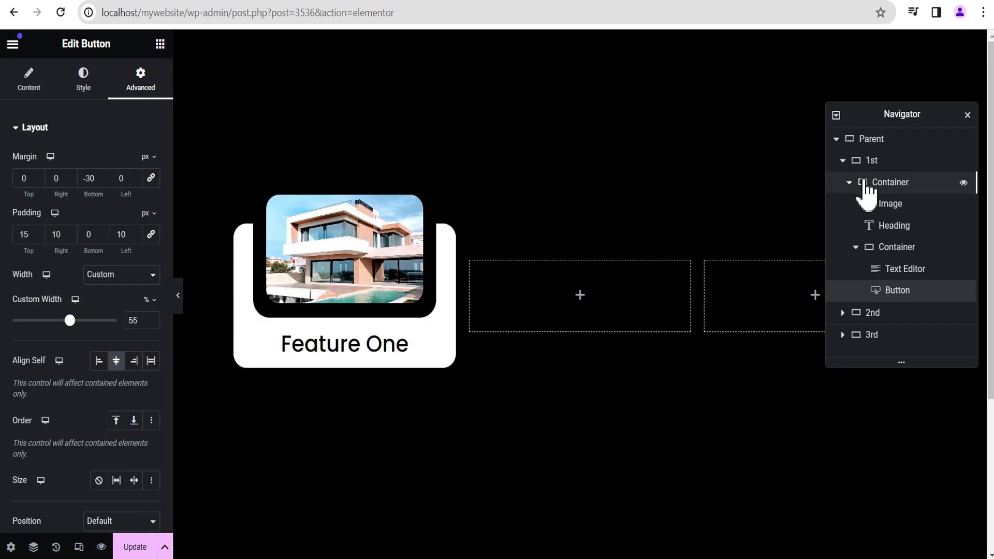
click(849, 182)
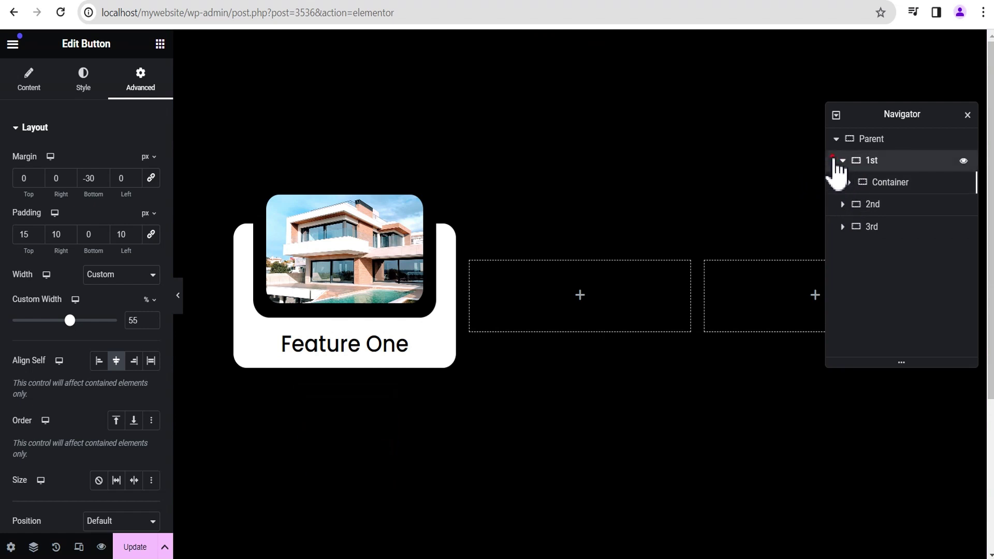
click(853, 162)
click(843, 161)
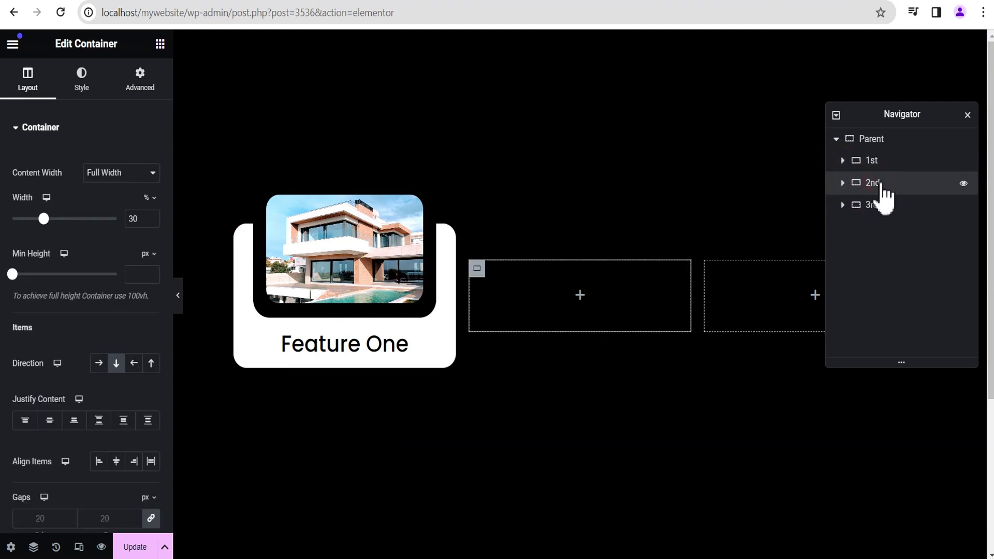
right_click(878, 161)
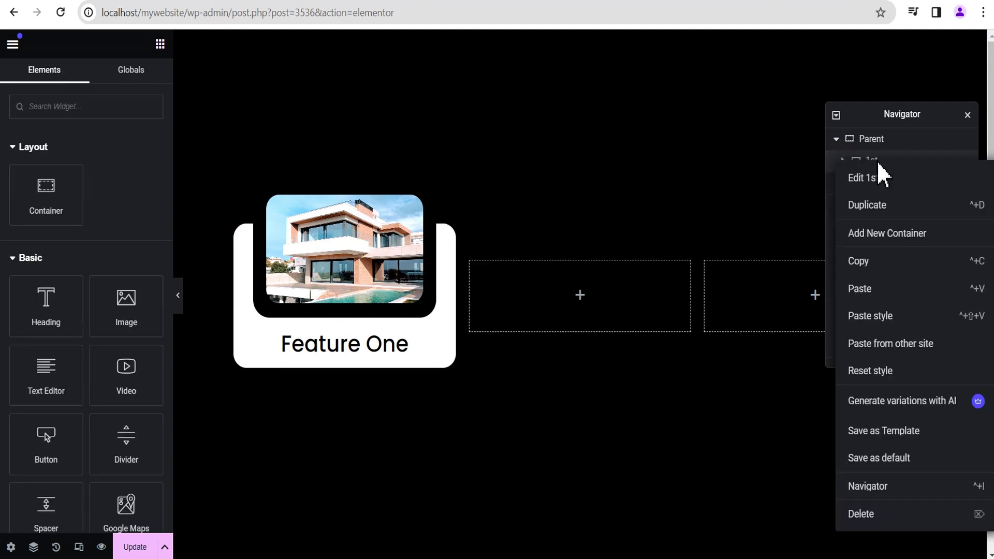
click(882, 209)
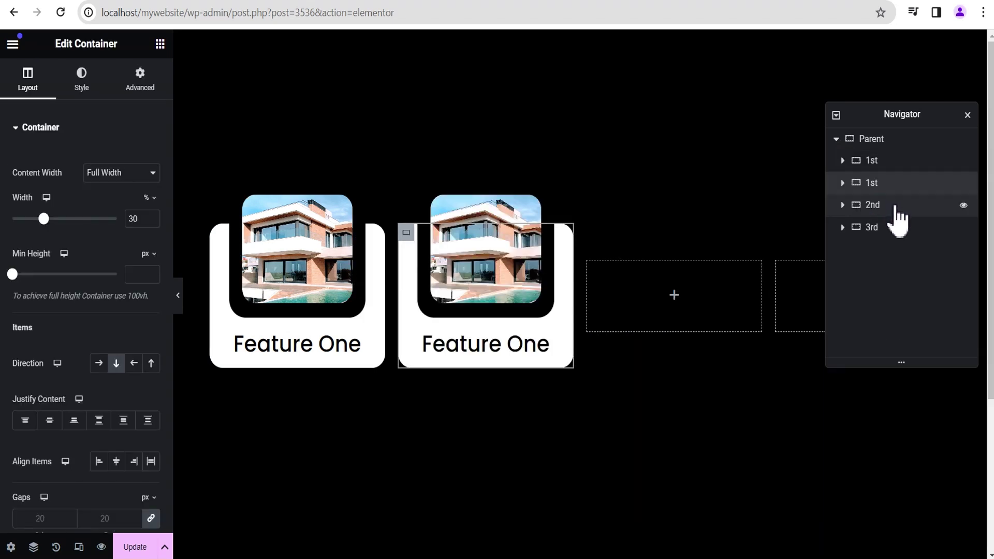
right_click(895, 205)
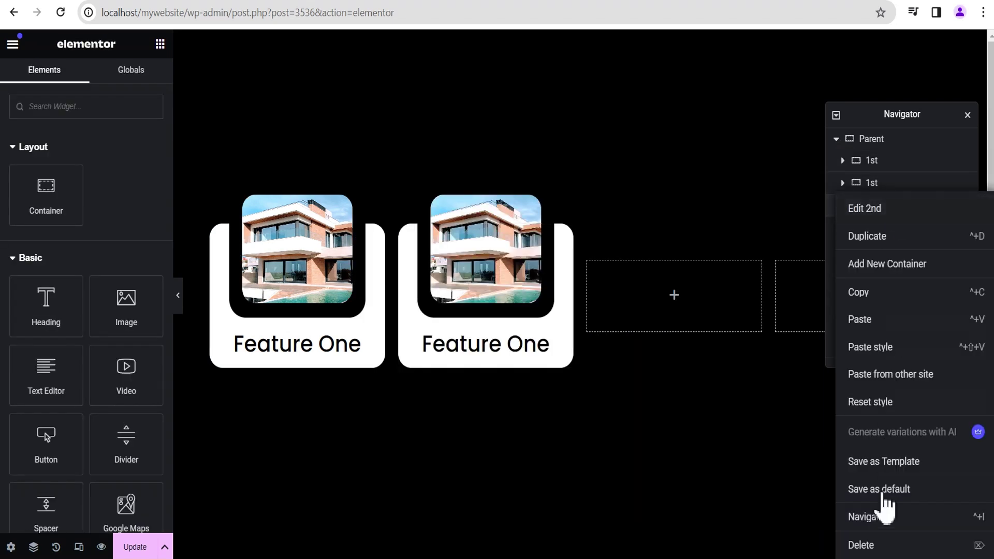
click(879, 545)
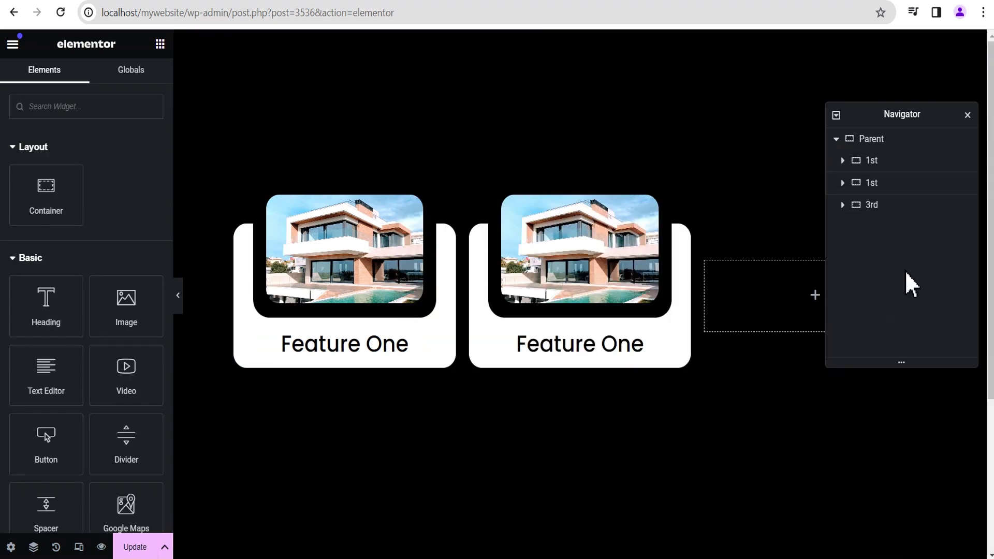
Delete the empty 3rd container and duplicate the second card container to make a third card.
click(890, 212)
right_click(885, 208)
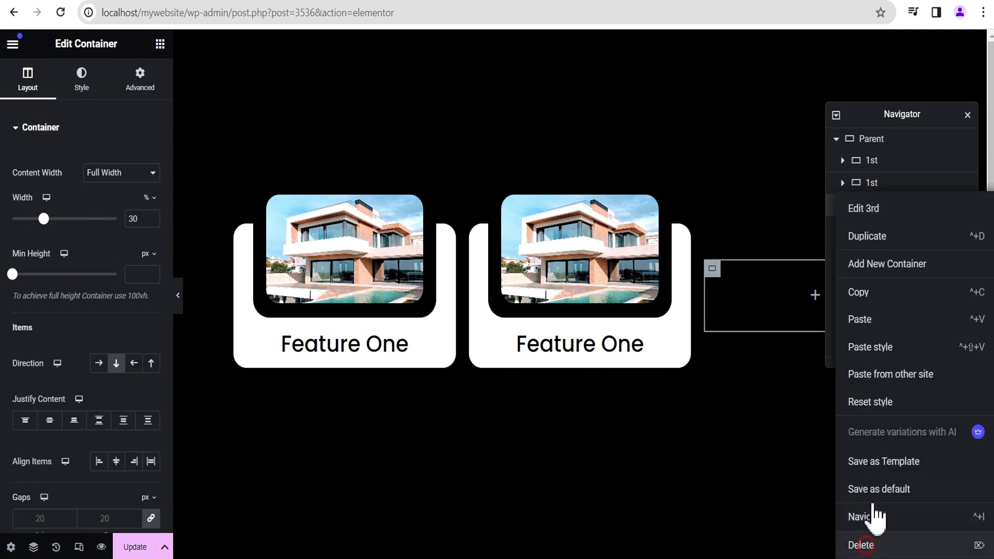
click(864, 545)
click(889, 190)
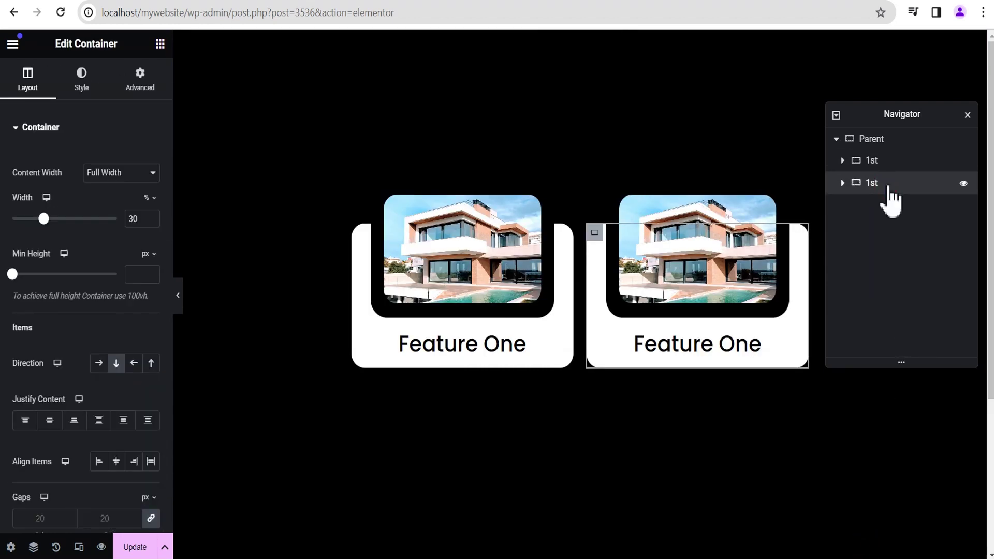
right_click(889, 191)
click(890, 227)
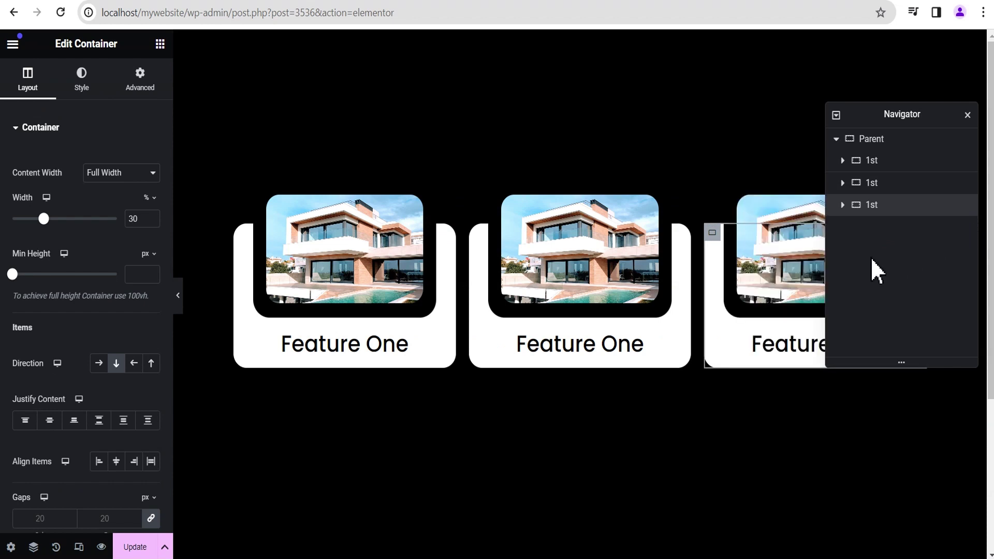
Close the structure overview and preview the hover reveal on the three cards at full width.
click(967, 114)
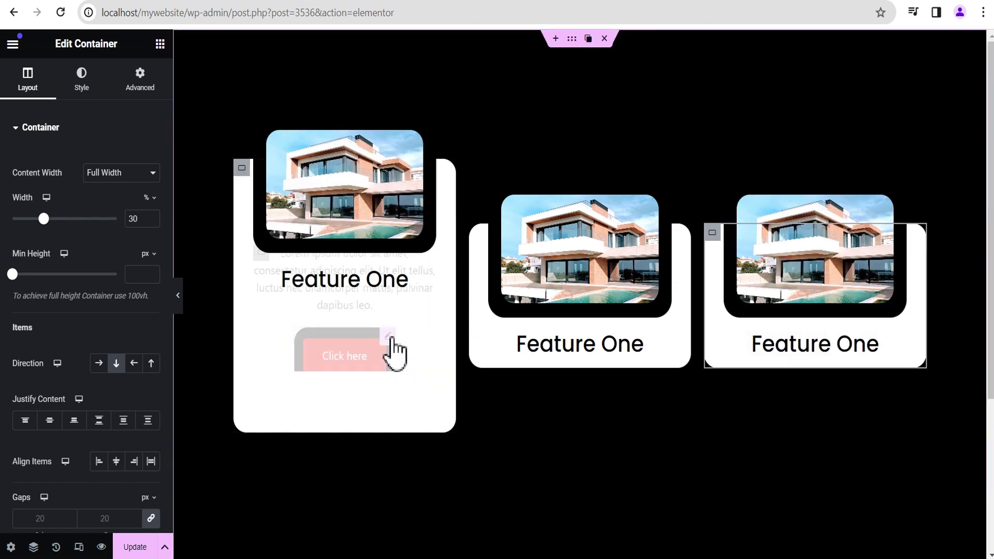
click(178, 295)
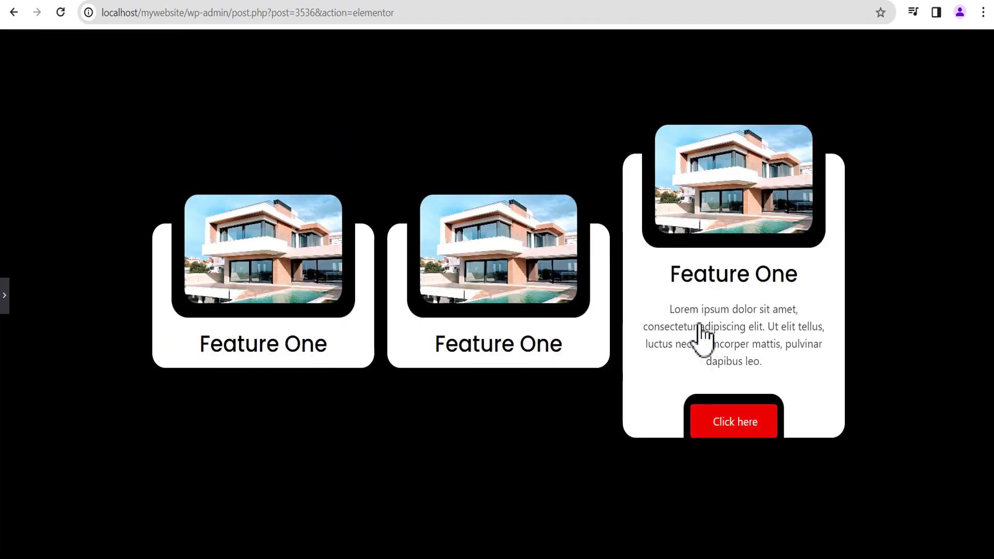
click(4, 296)
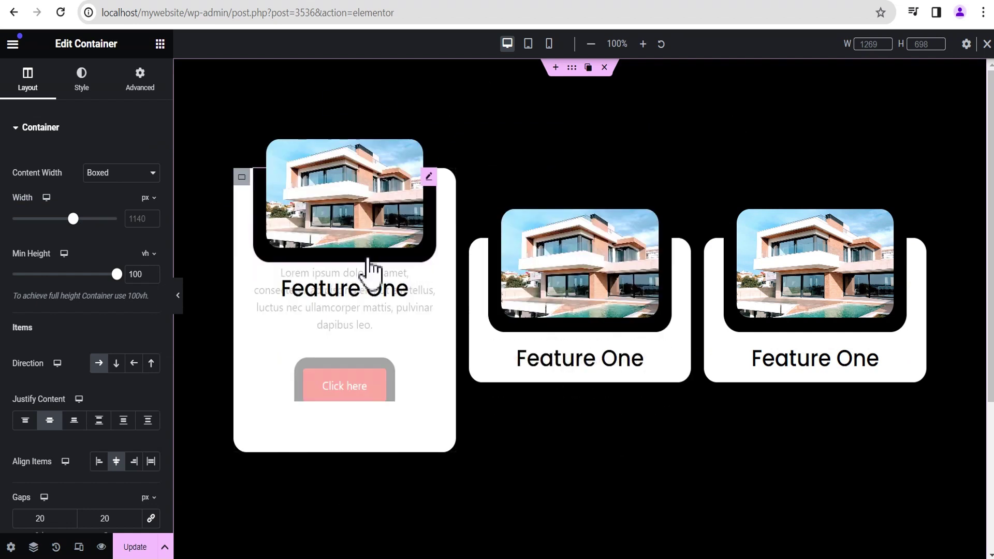
In the tablet view, unlink the Parent container's gap values and set the row gap to 100 px.
click(528, 44)
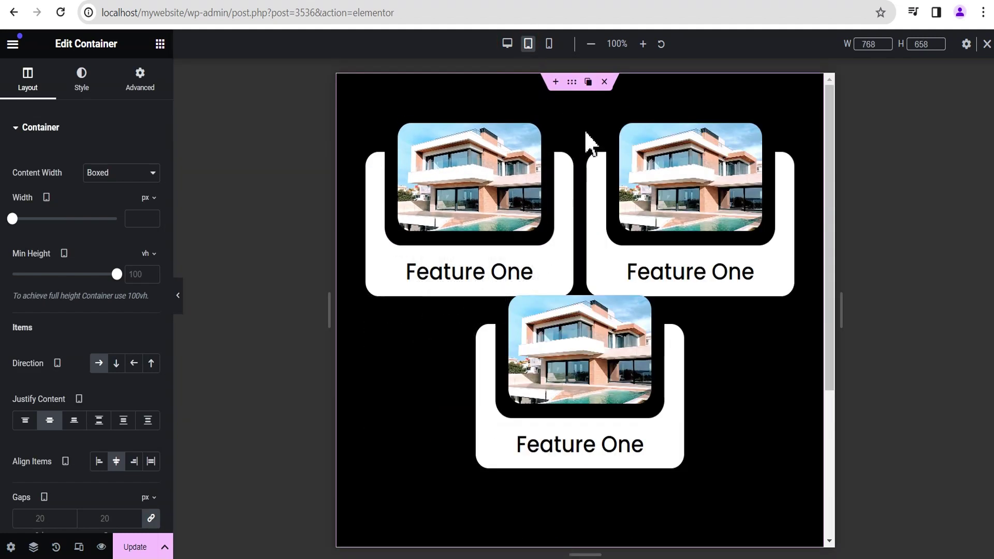
click(571, 83)
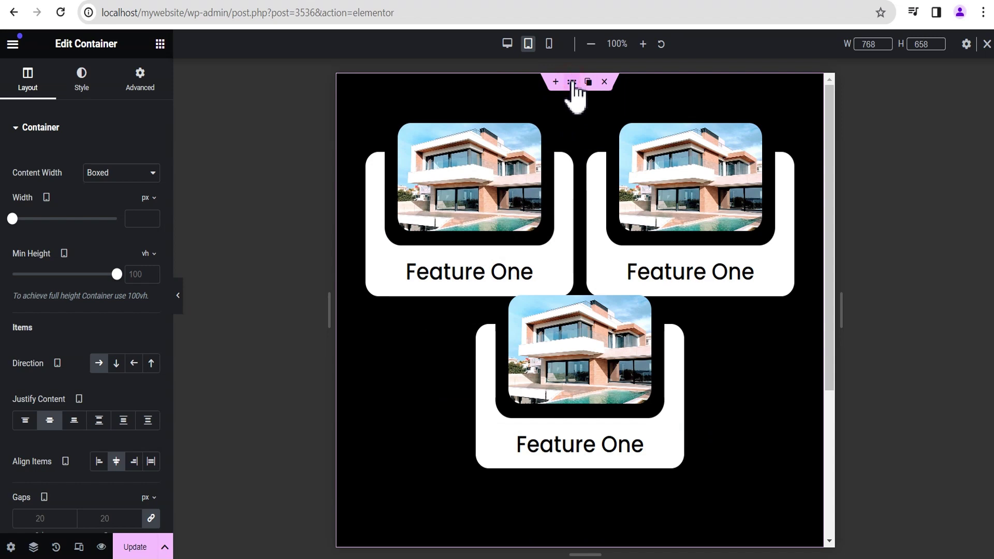
click(33, 548)
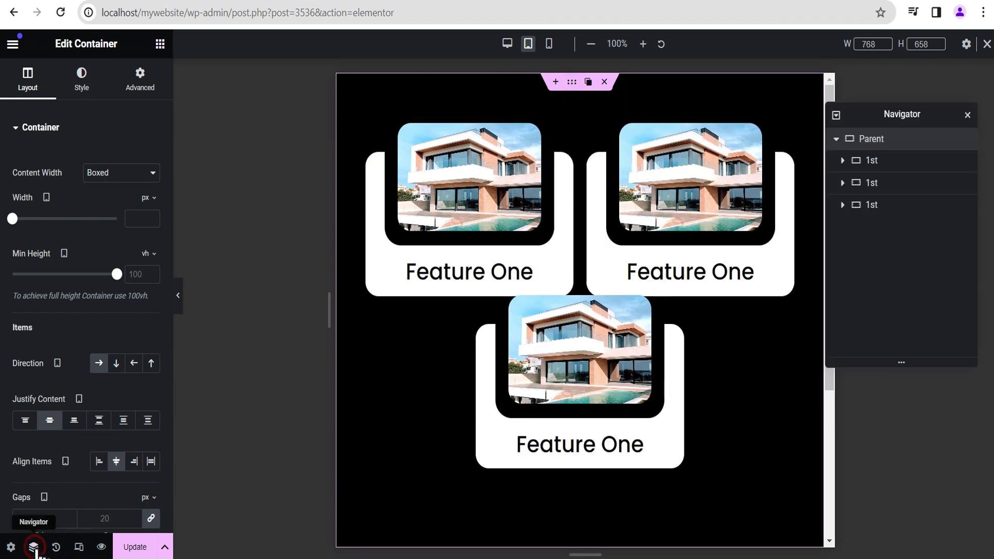
click(900, 137)
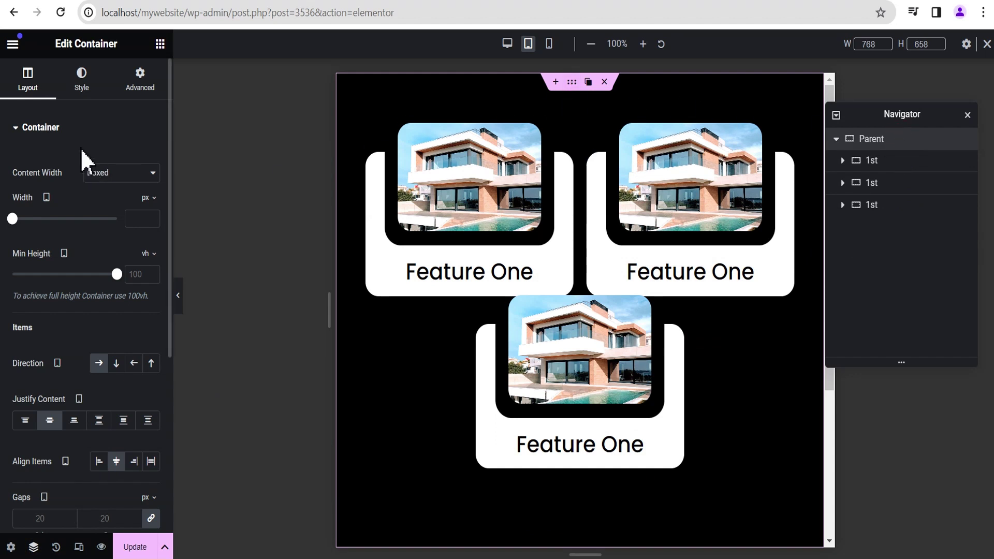
scroll(69, 290, down, 2)
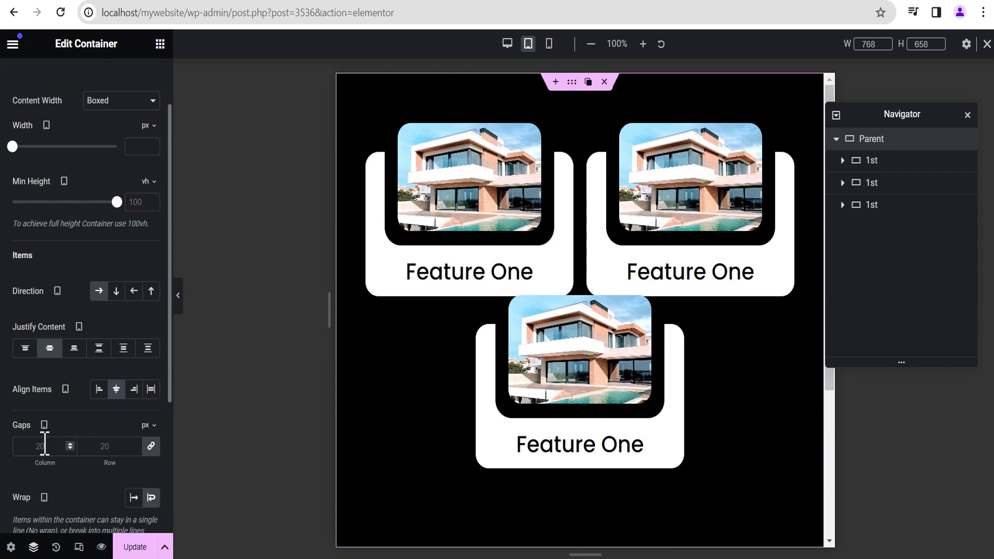
click(150, 447)
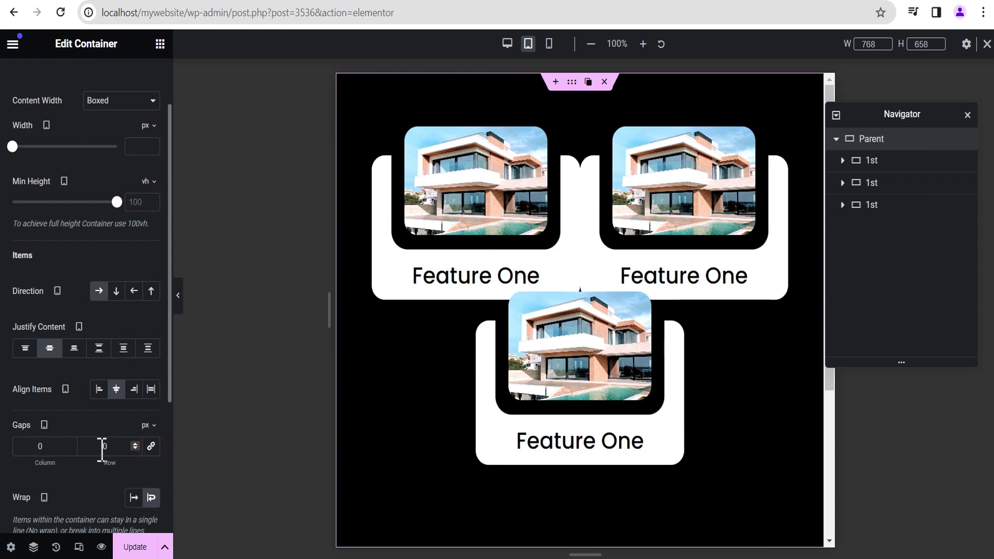
double_click(107, 446)
text(100)
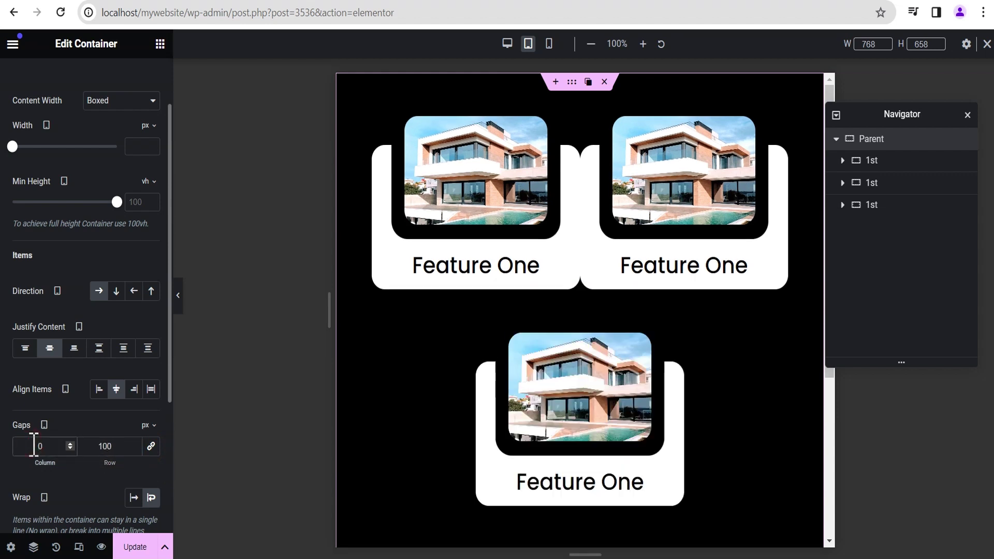
Set the Parent container's tablet column gap to 40 px and the first card button's custom width to 60%.
text(4)
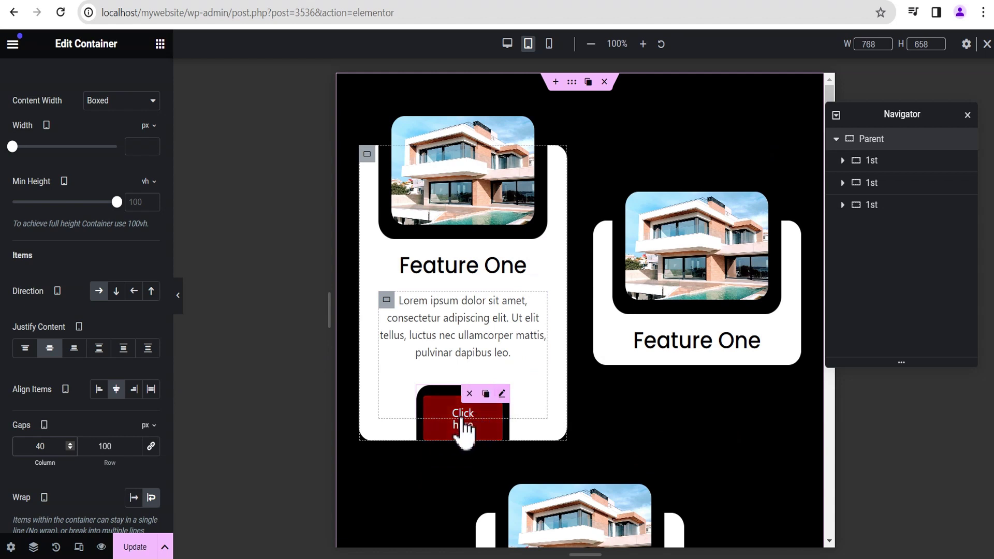
click(502, 395)
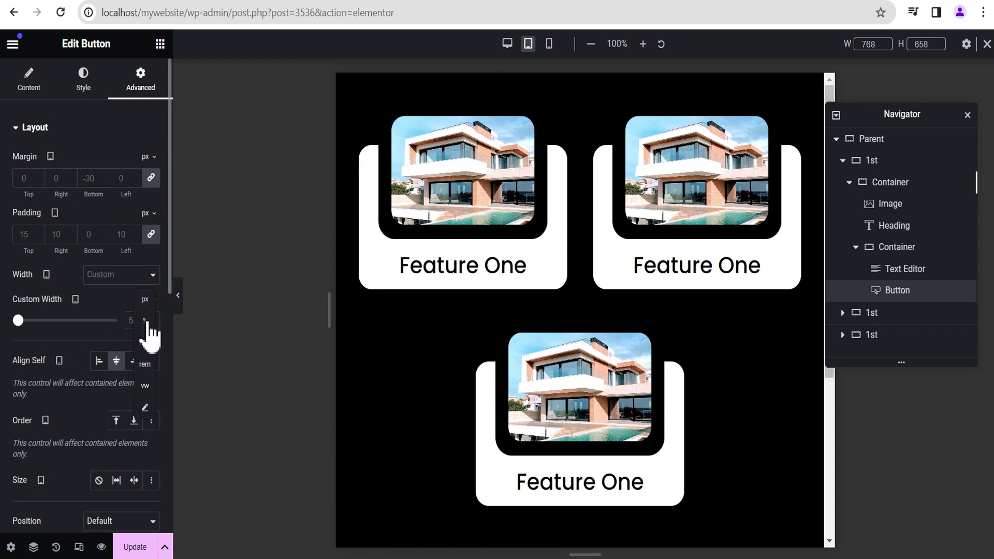
click(146, 321)
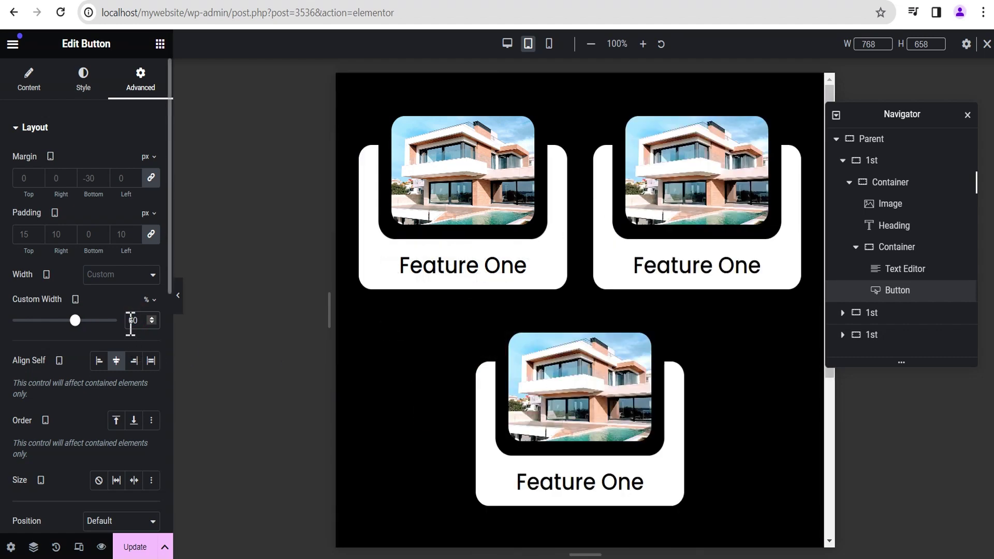
Copy the first card's button and paste its style onto the buttons of the second and third cards.
right_click(510, 406)
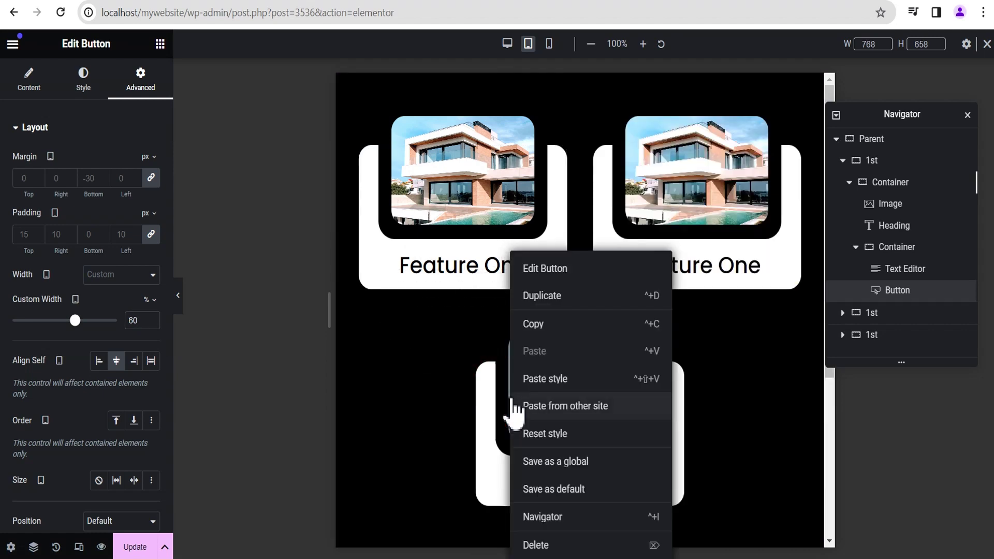
click(532, 326)
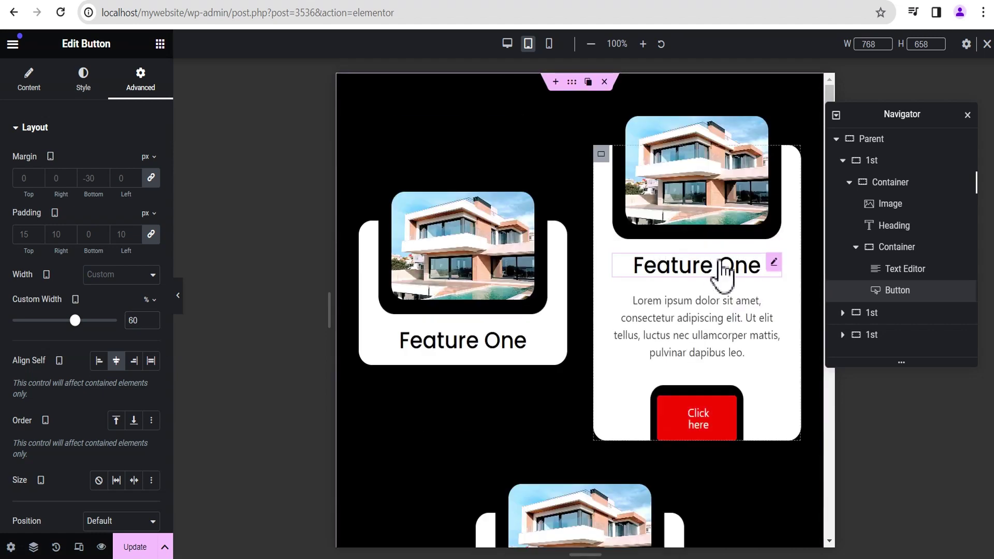
right_click(737, 410)
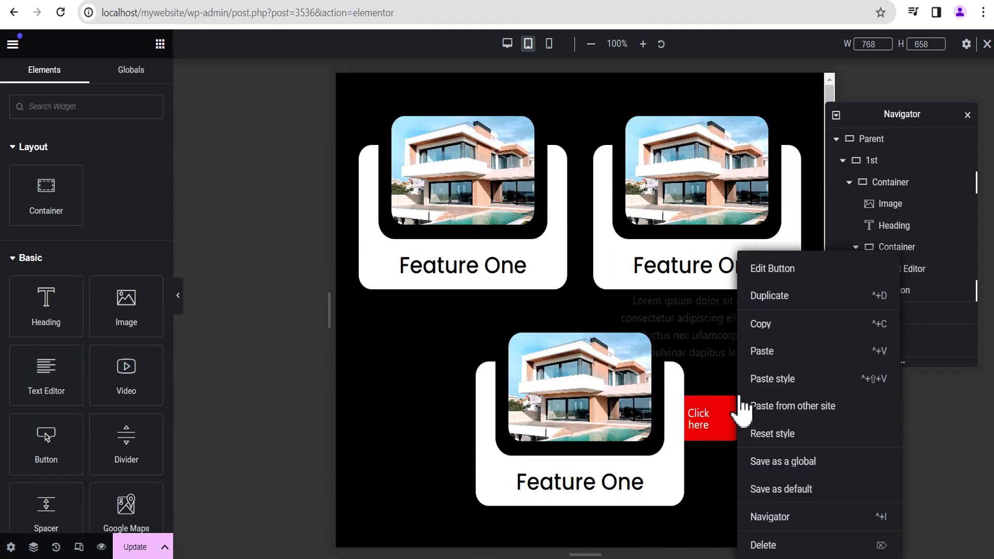
click(771, 391)
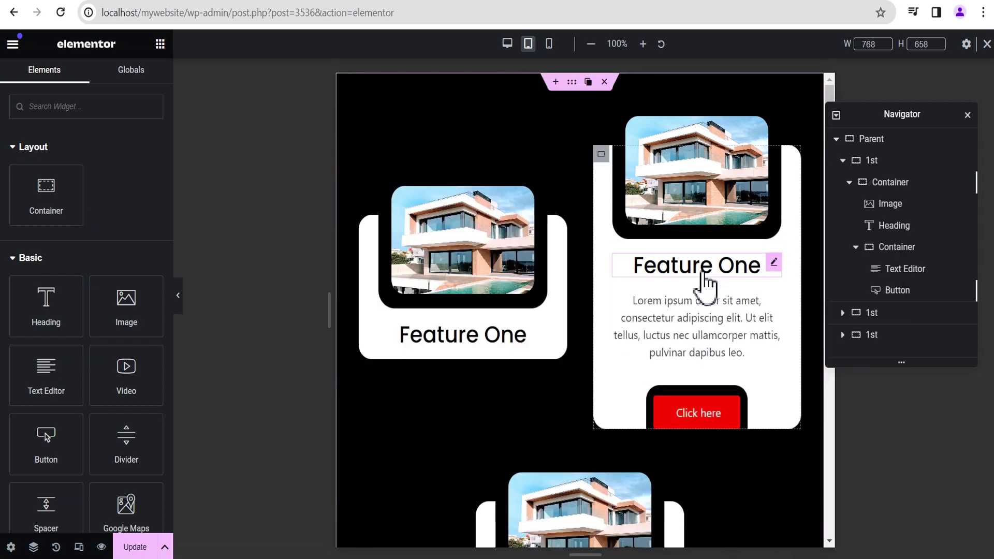
scroll(604, 518, down, 2)
scroll(602, 479, down, 3)
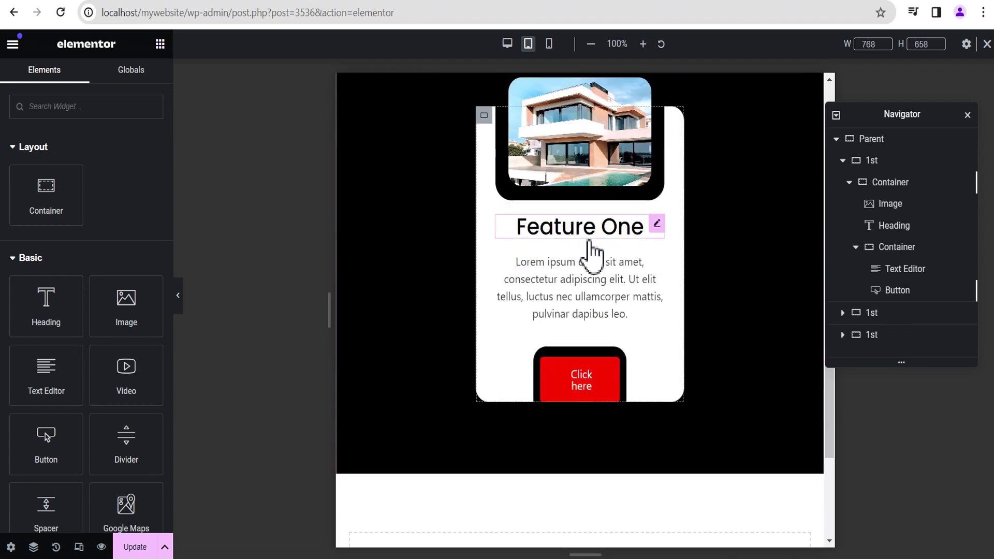
click(619, 355)
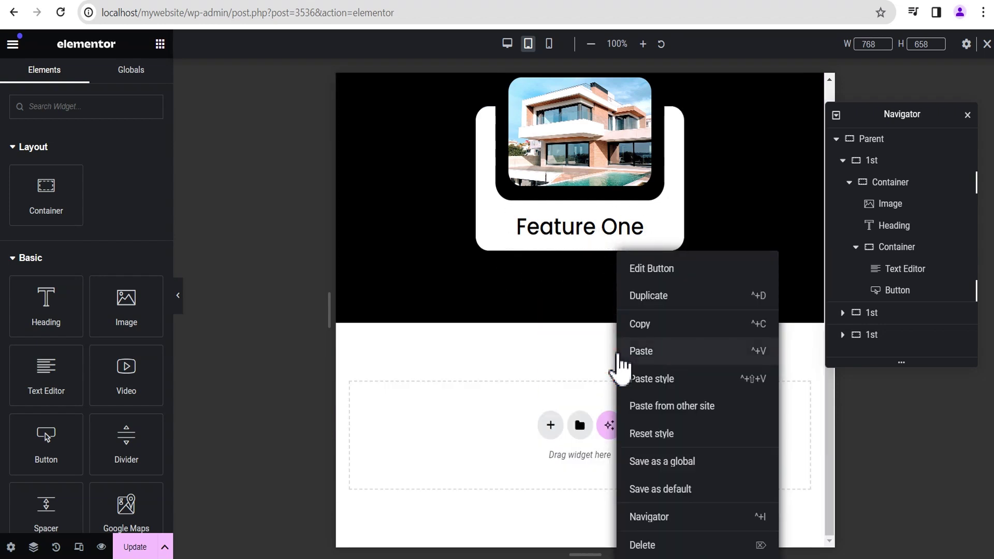
click(646, 380)
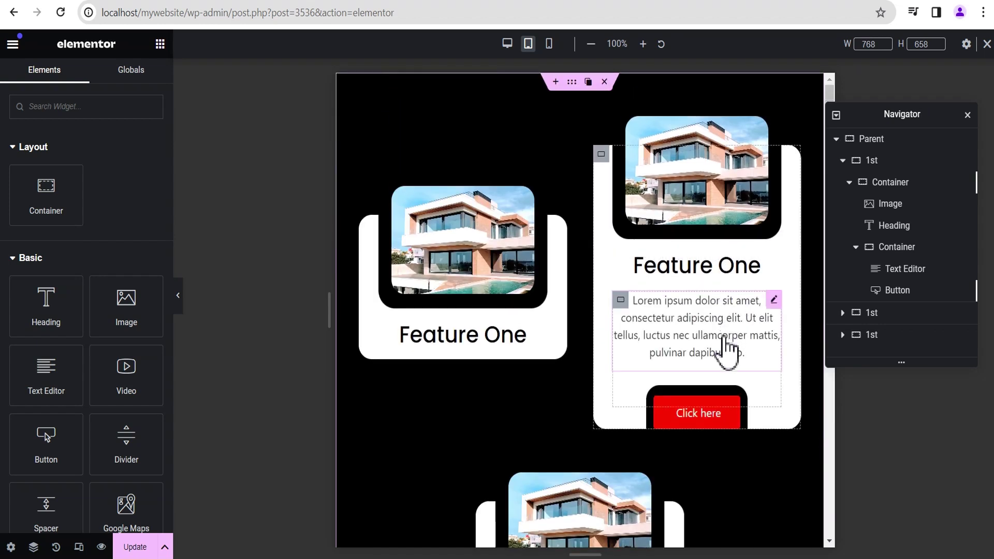
Preview the hover reveal on the cards in the tablet view and in the mobile view.
scroll(726, 349, down, 1)
scroll(715, 328, up, 1)
scroll(713, 316, down, 3)
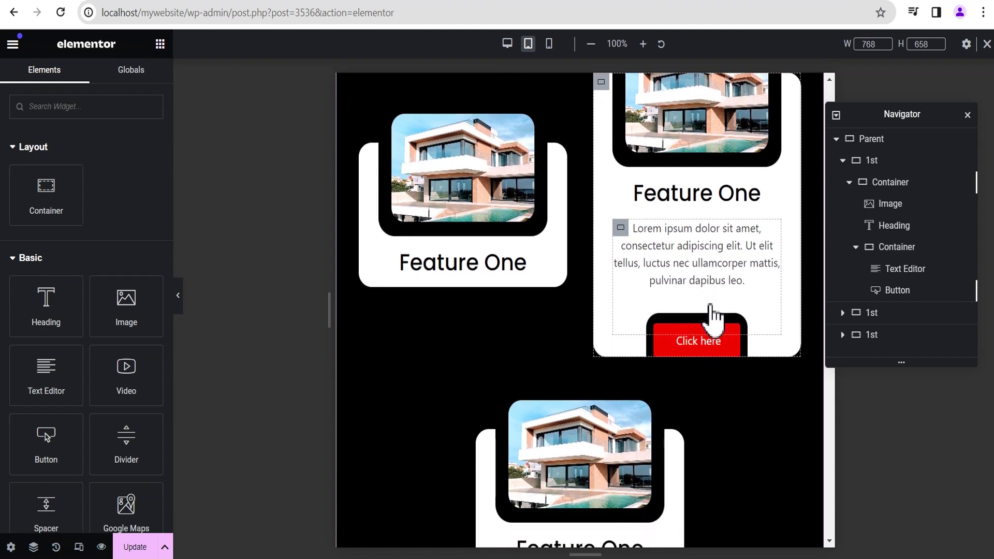
scroll(715, 318, up, 3)
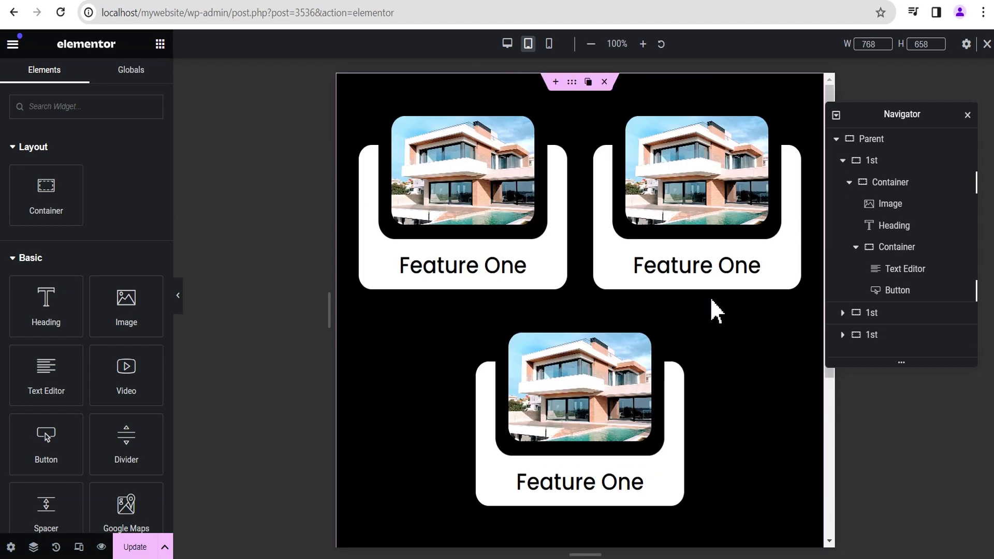
click(550, 43)
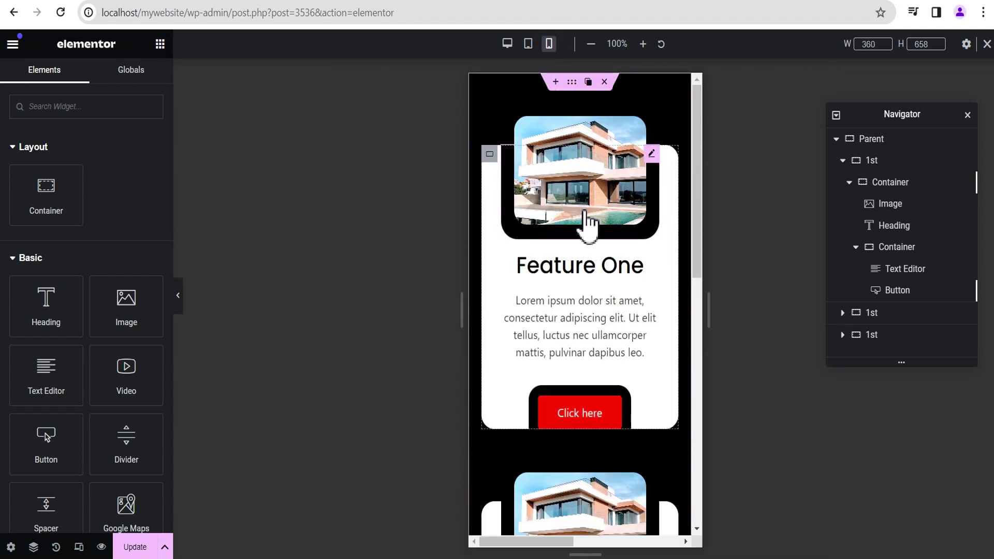
scroll(595, 280, down, 4)
scroll(595, 316, up, 4)
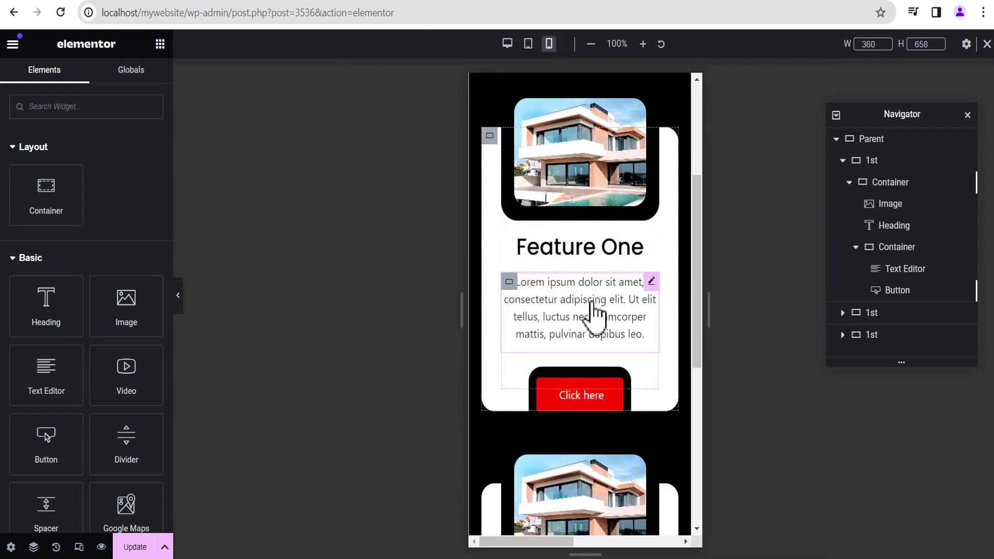
scroll(596, 321, down, 3)
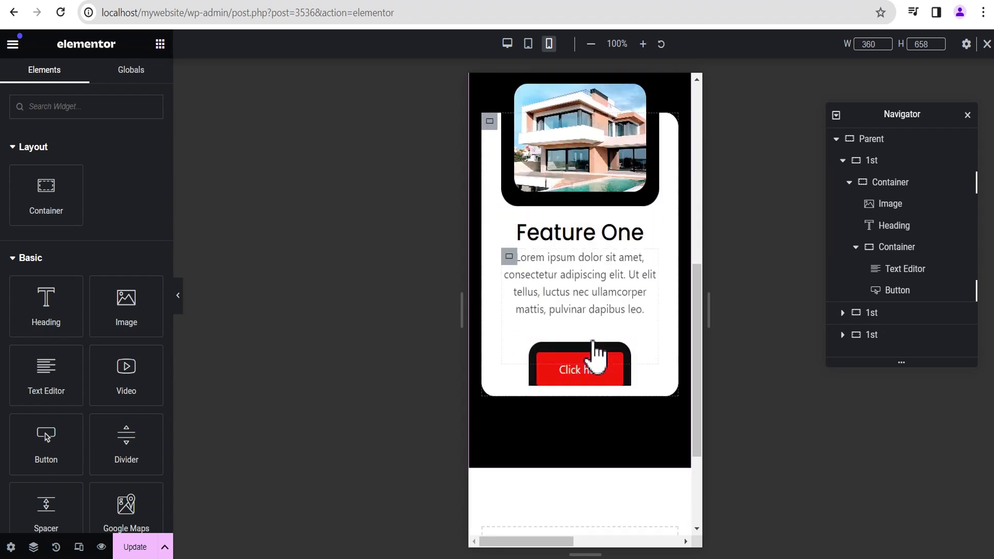
scroll(596, 345, up, 2)
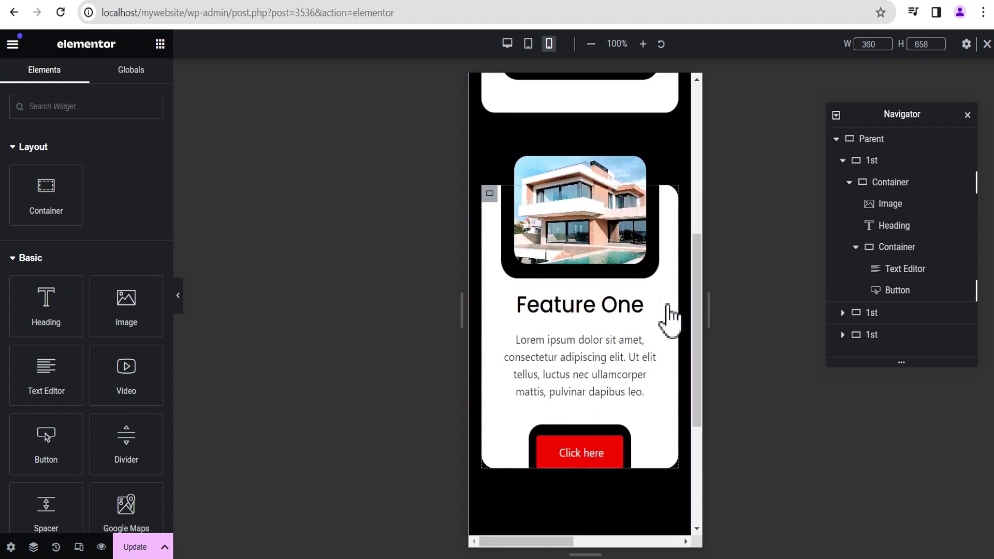
Set the third card heading's typography size to 20 px for the mobile view.
click(652, 303)
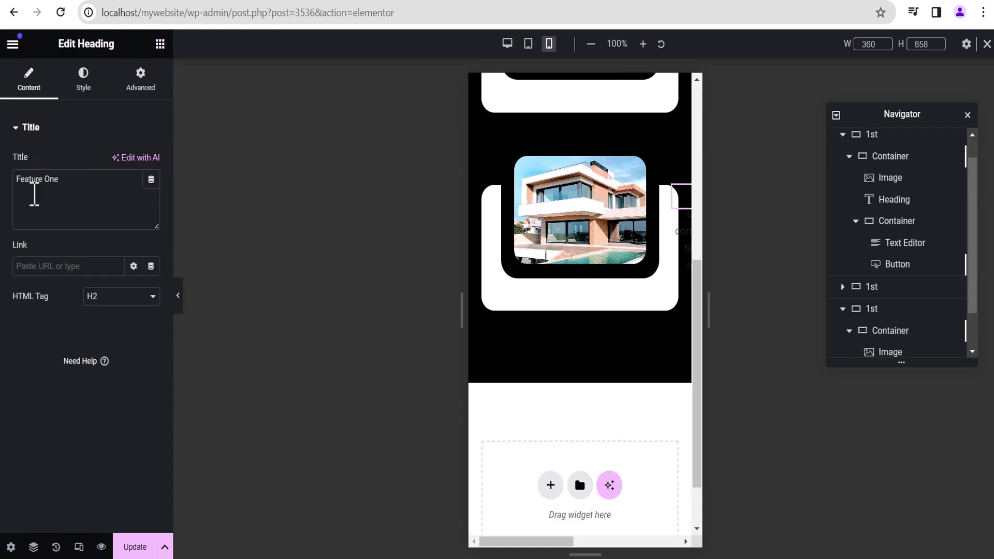
click(92, 87)
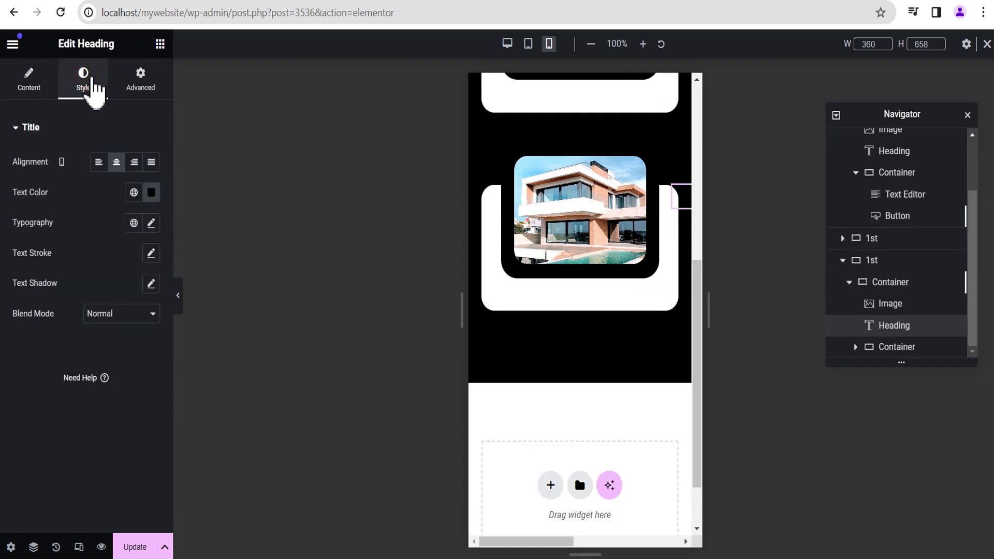
click(151, 223)
drag(22, 335, 28, 336)
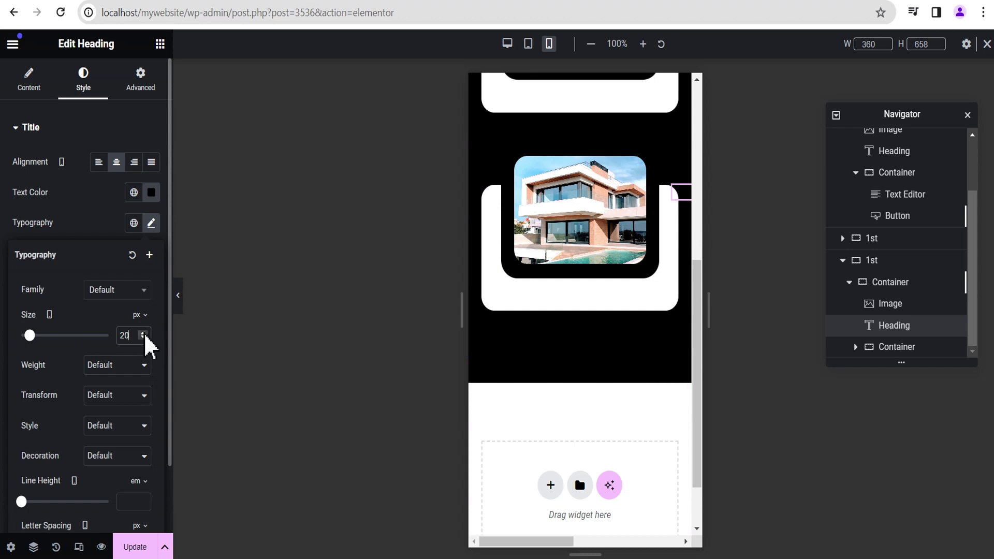
Copy the third card's heading style onto the second and first card headings and review the cards in the mobile view.
right_click(655, 307)
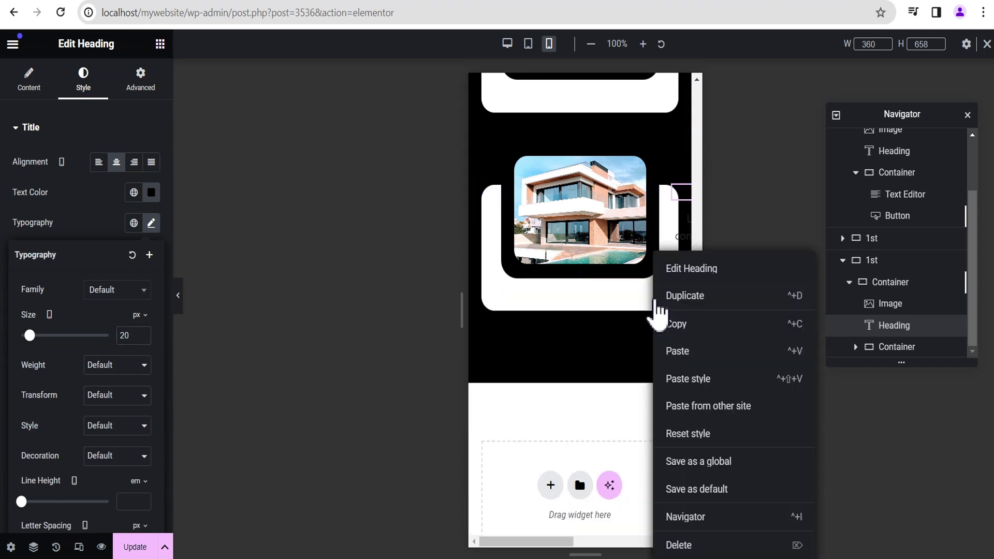
click(680, 325)
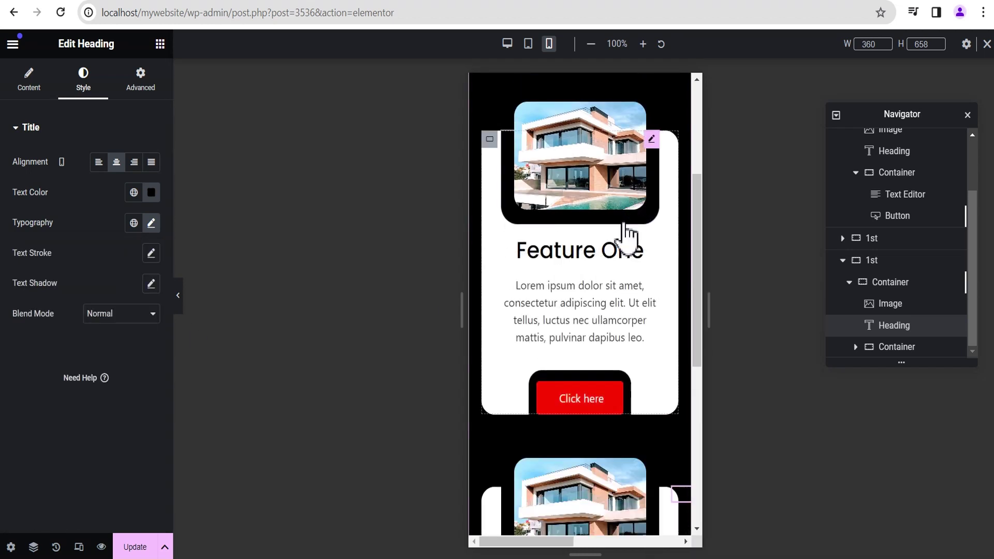
right_click(652, 256)
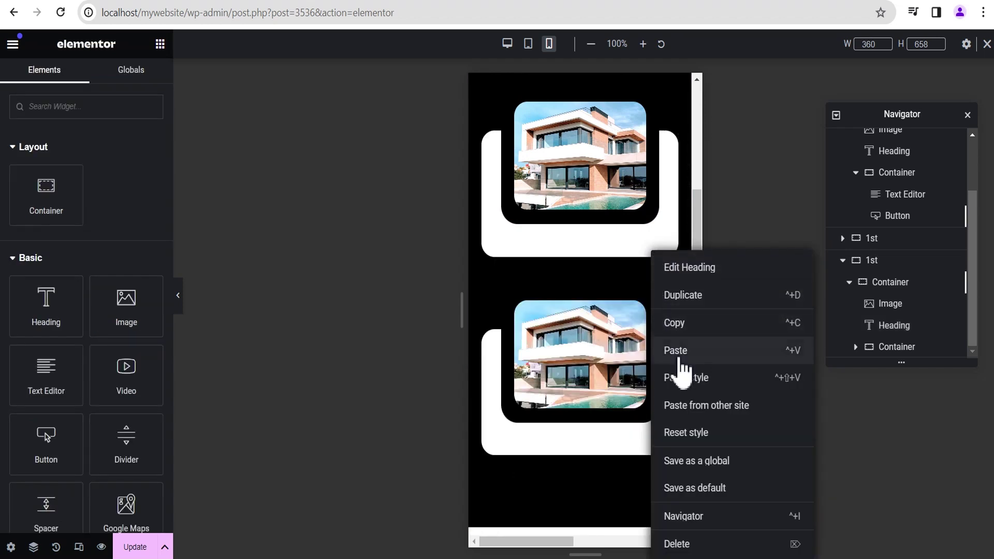
click(688, 390)
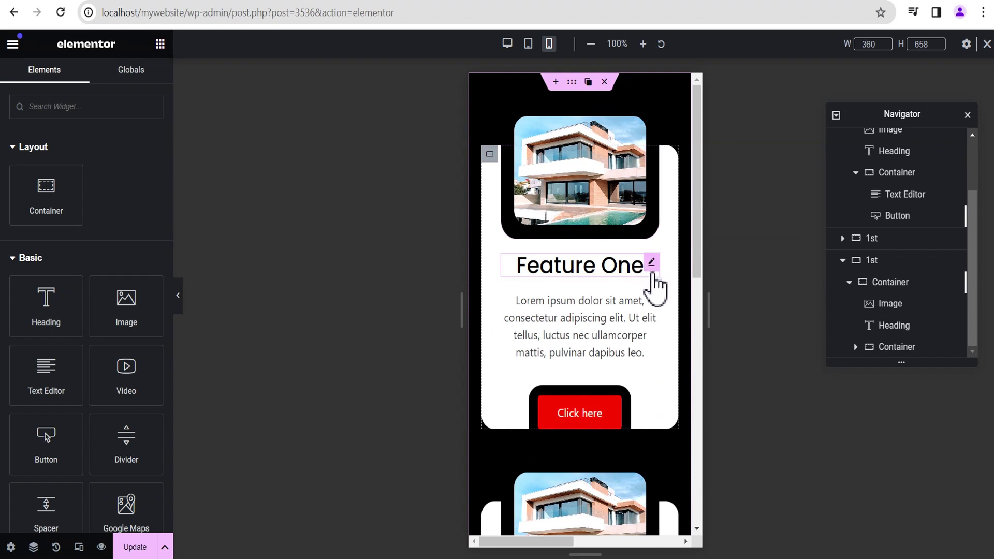
right_click(658, 267)
click(692, 378)
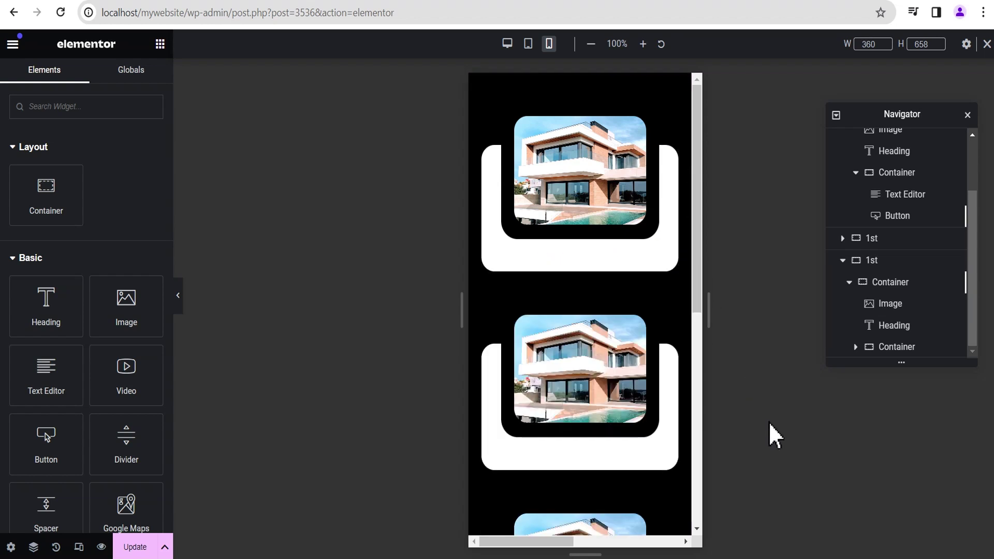
mouse_move(601, 269)
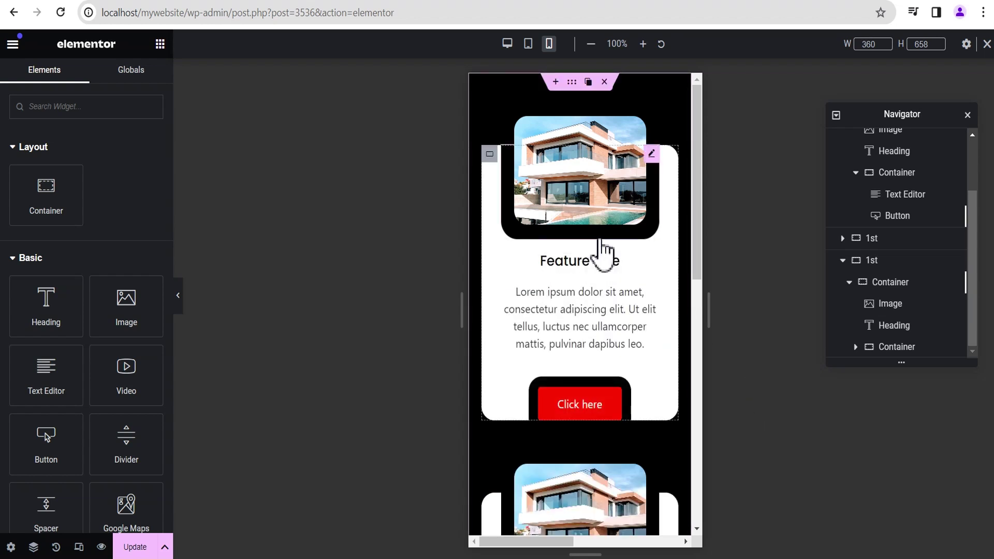
scroll(596, 409, down, 5)
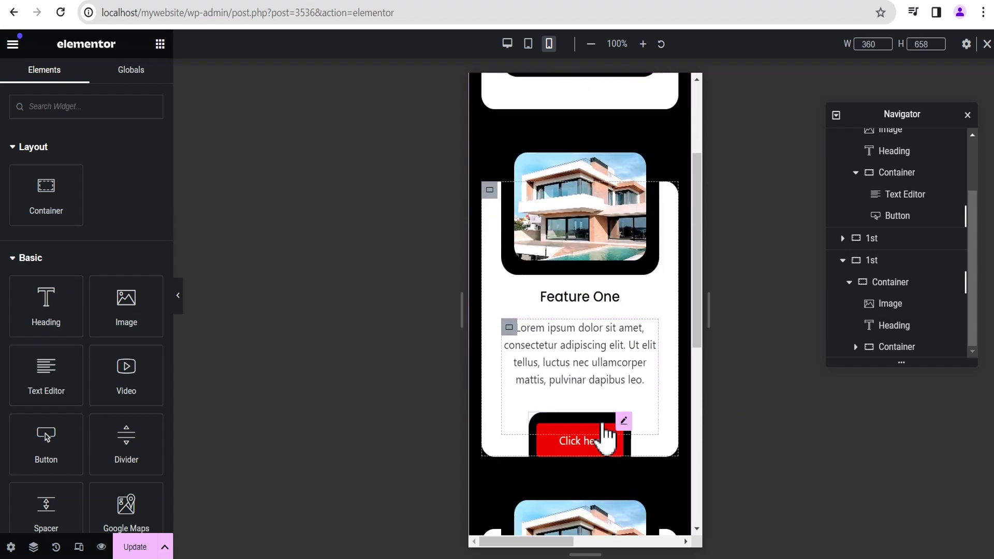
scroll(587, 409, down, 1)
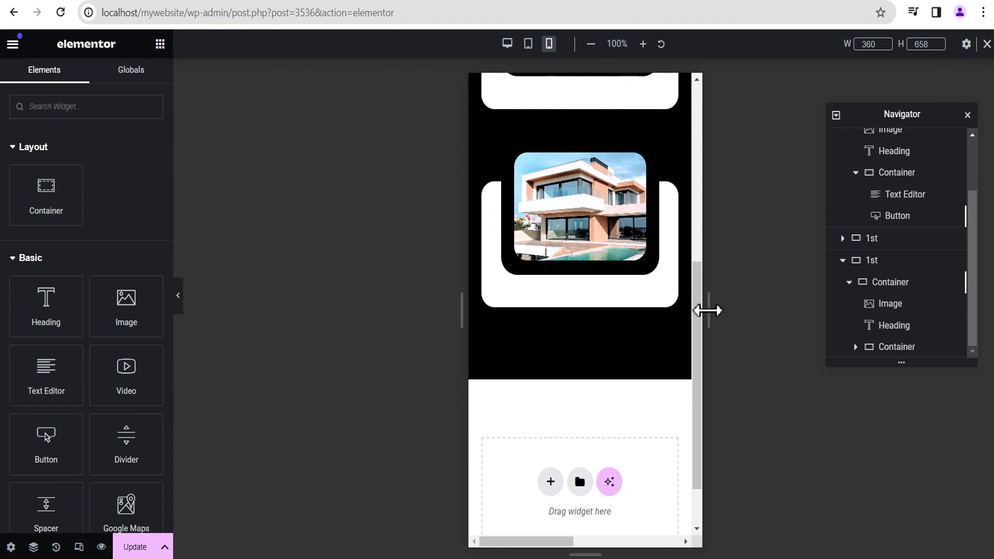
scroll(684, 275, up, 6)
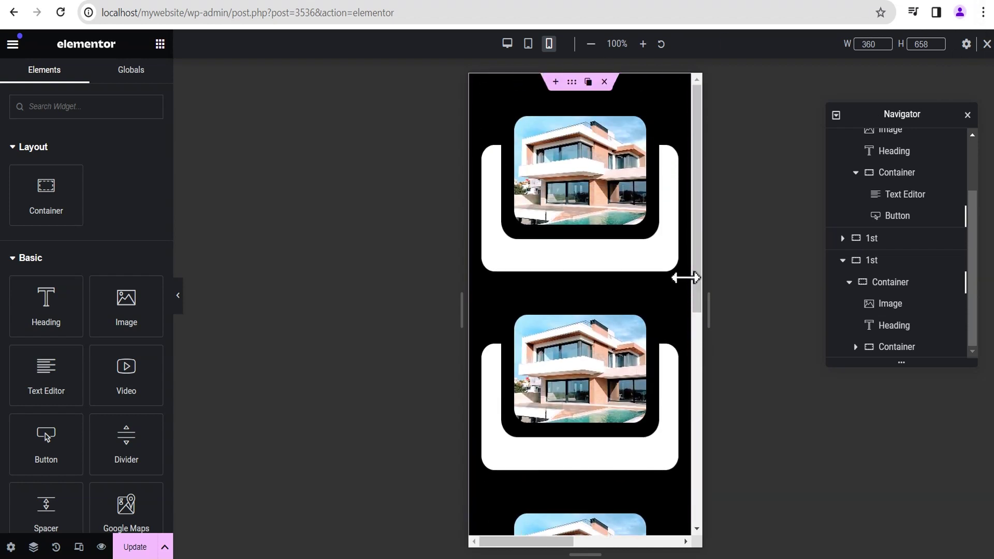
Return to the desktop view and replace the second card's image with crane-handle-1.jpg from the media library.
click(507, 45)
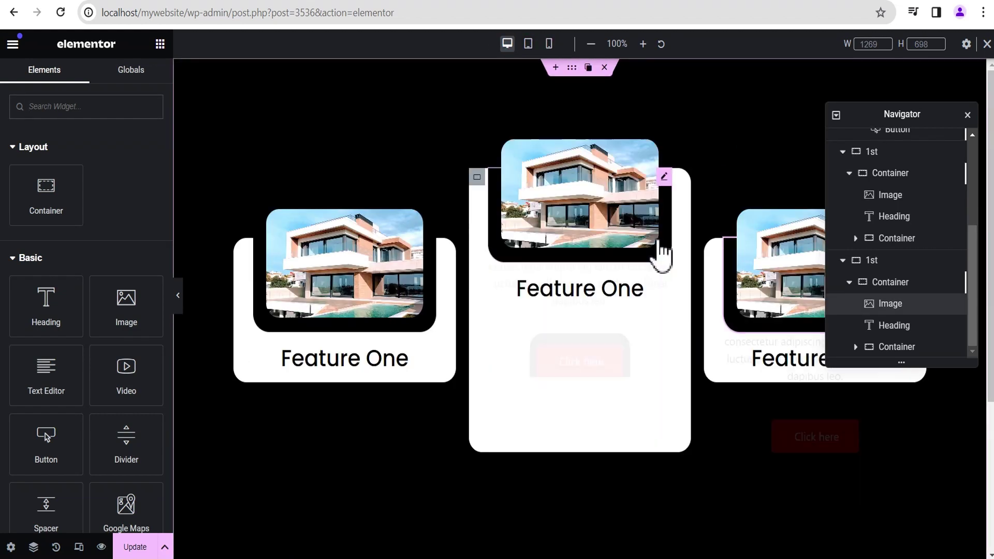
click(666, 191)
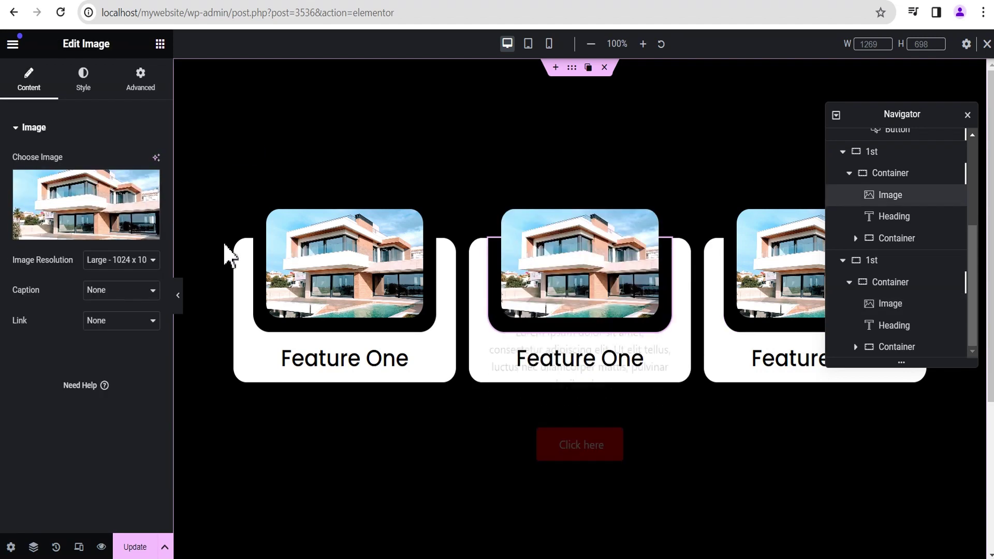
click(98, 212)
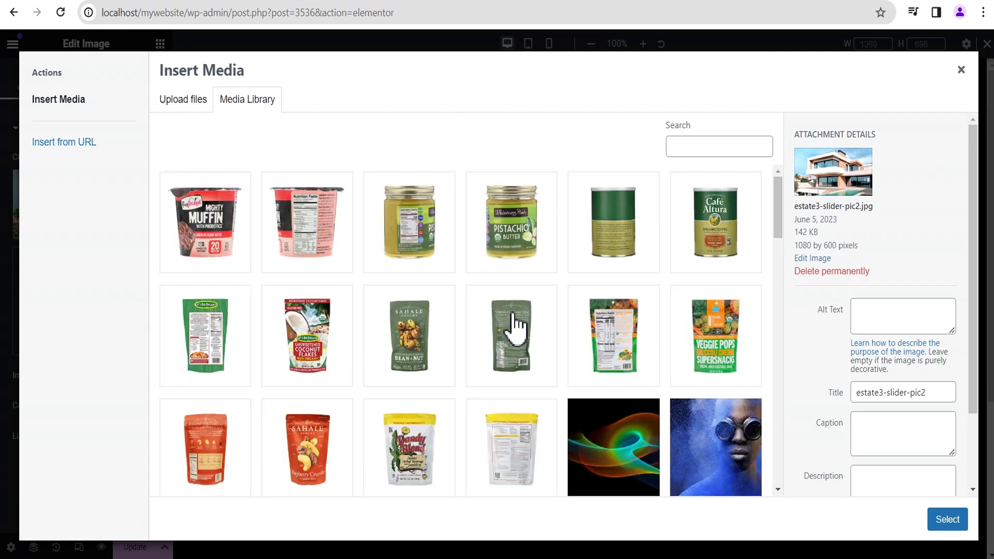
scroll(513, 326, down, 13)
scroll(512, 356, down, 5)
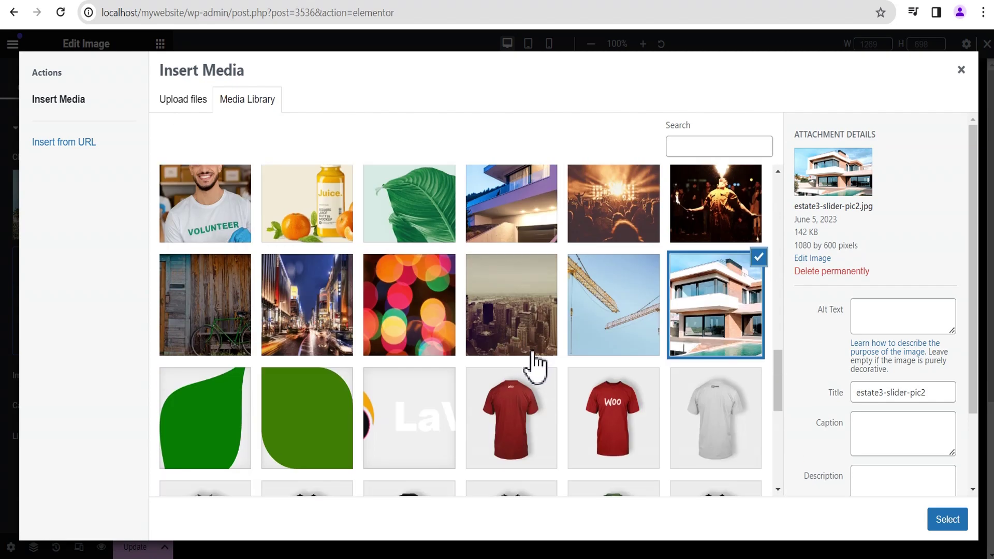
click(614, 320)
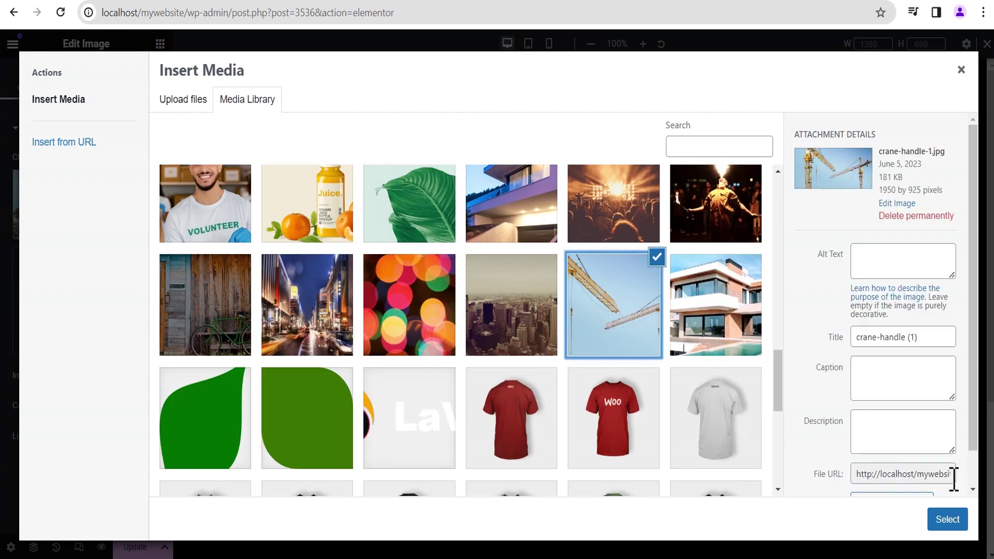
click(950, 521)
Replace the third card's image with slide-2.png from the media library.
mouse_move(799, 426)
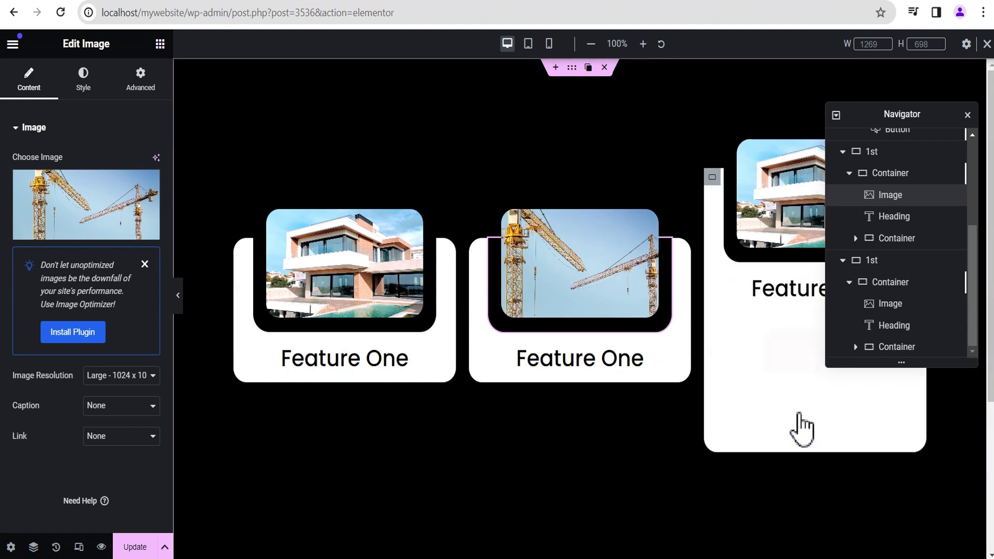
click(800, 217)
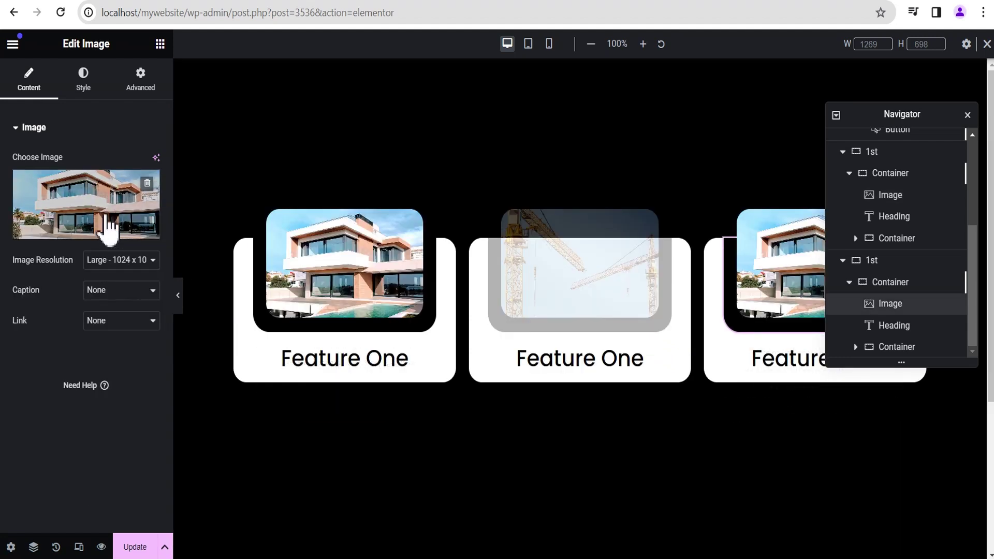
click(107, 220)
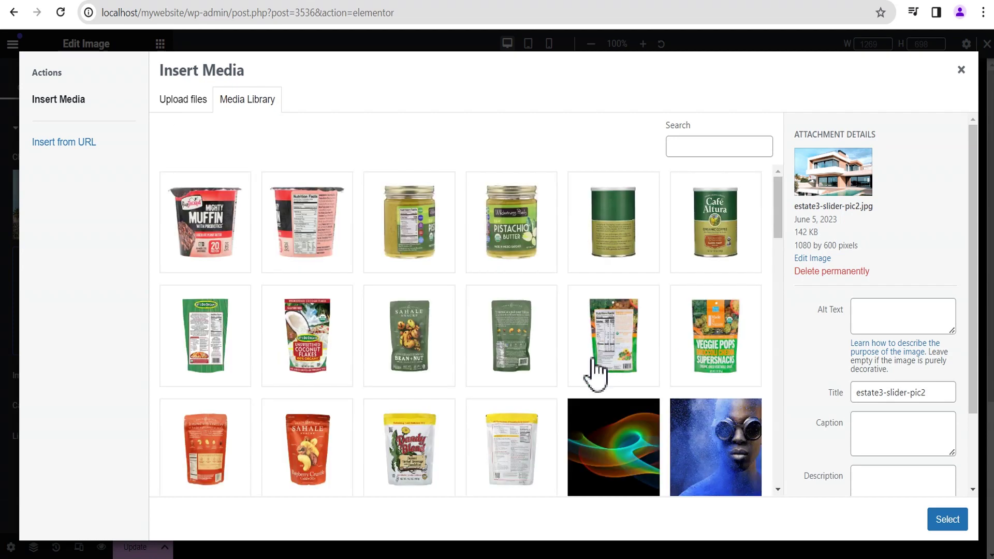
scroll(590, 381, down, 15)
scroll(565, 383, up, 4)
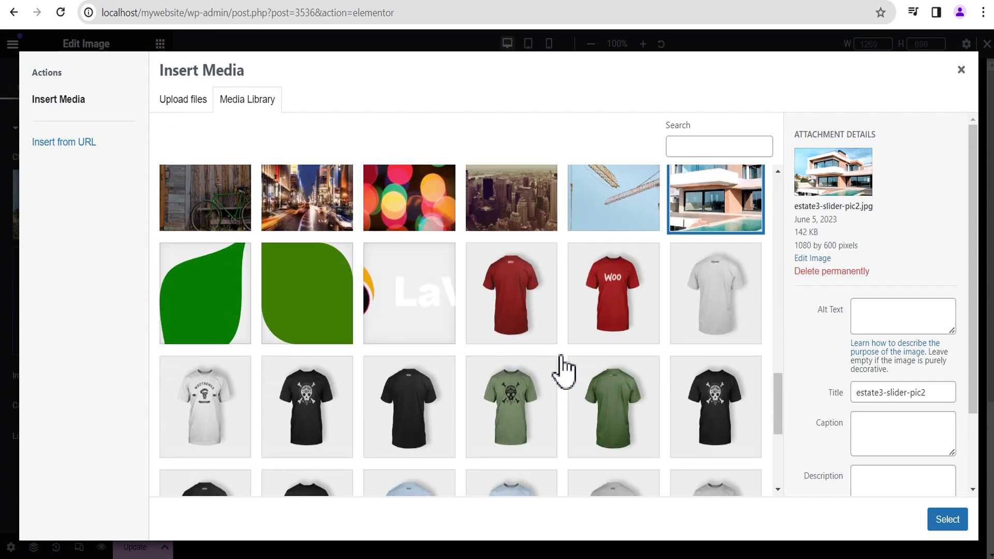
click(316, 406)
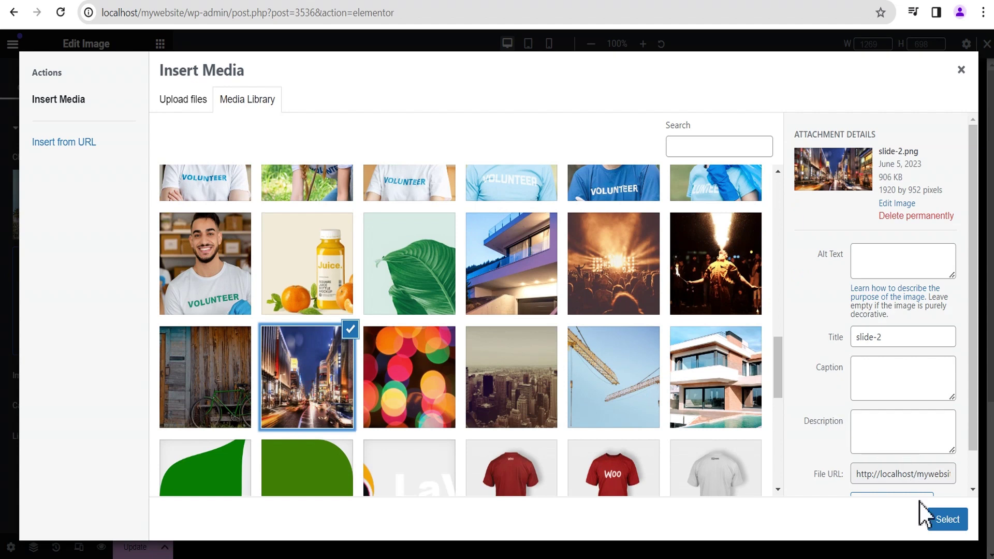
click(946, 523)
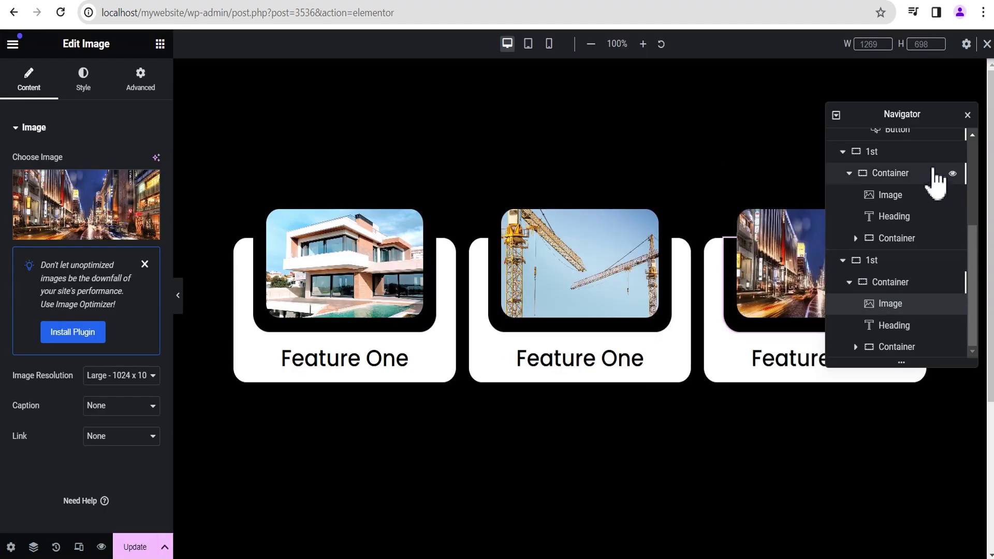
Close the Navigator and change the second card's heading text to "Feature Two".
click(968, 115)
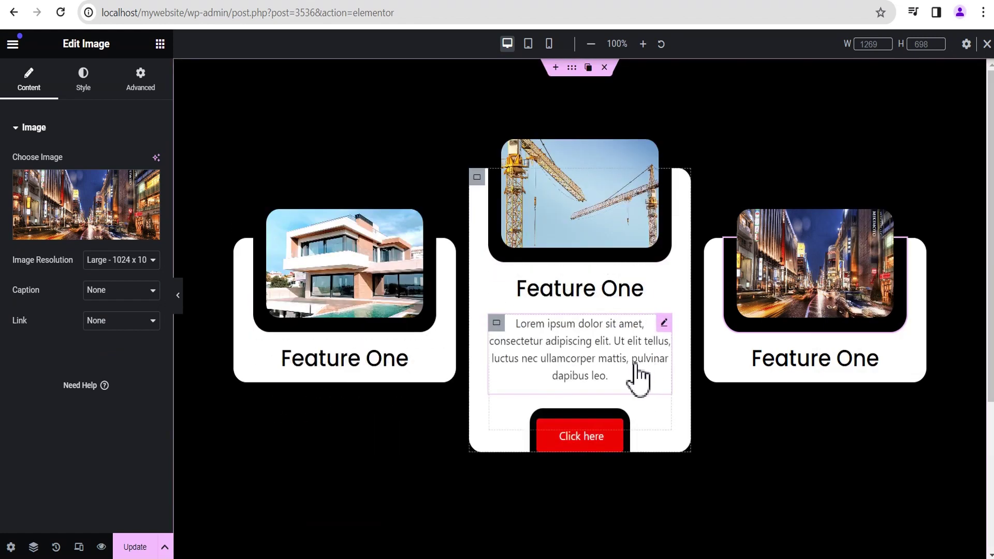
click(664, 285)
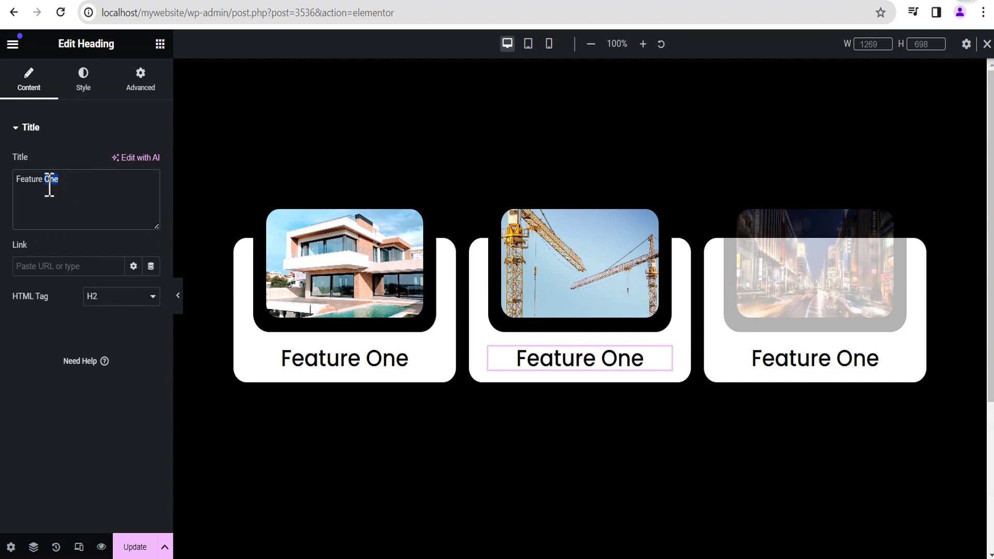
text(Two)
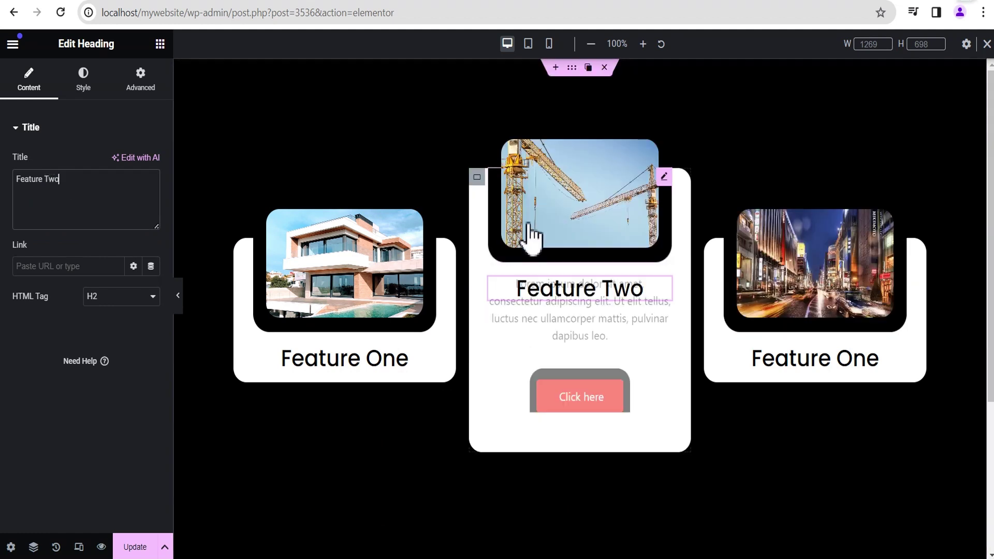
Change the third card's heading text to "Feature Three" and preview the cards' hover effect with the editing panel hidden.
click(893, 287)
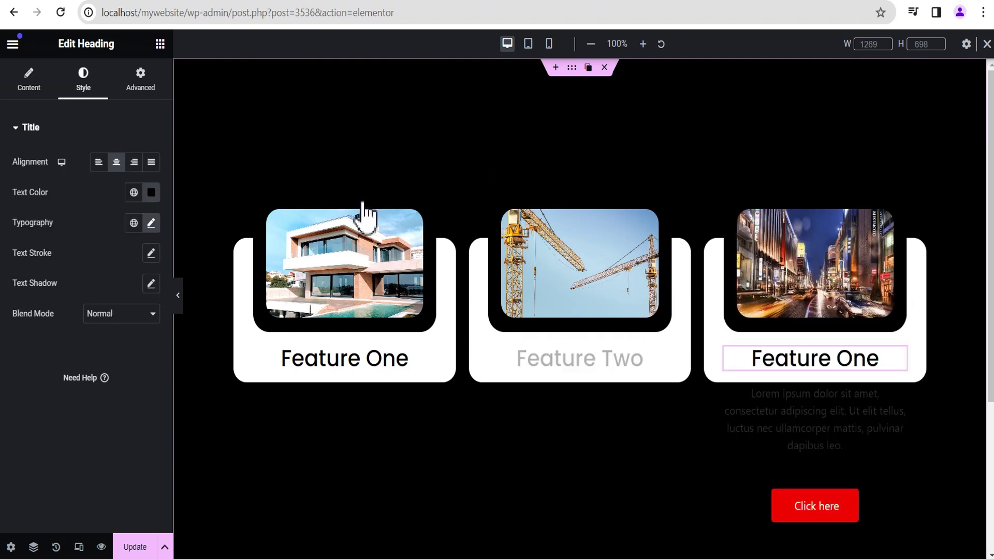
click(19, 89)
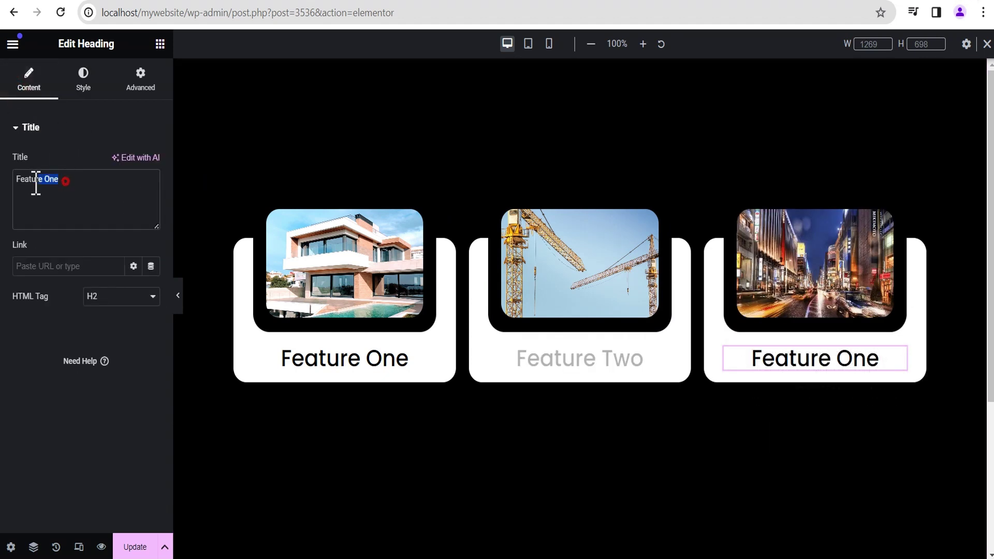
text(Three)
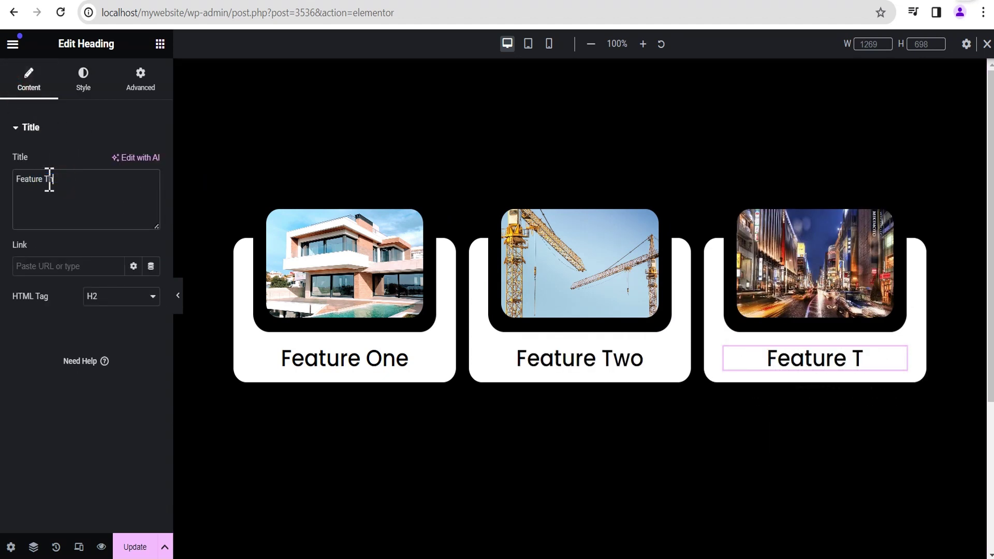
click(178, 298)
mouse_move(501, 355)
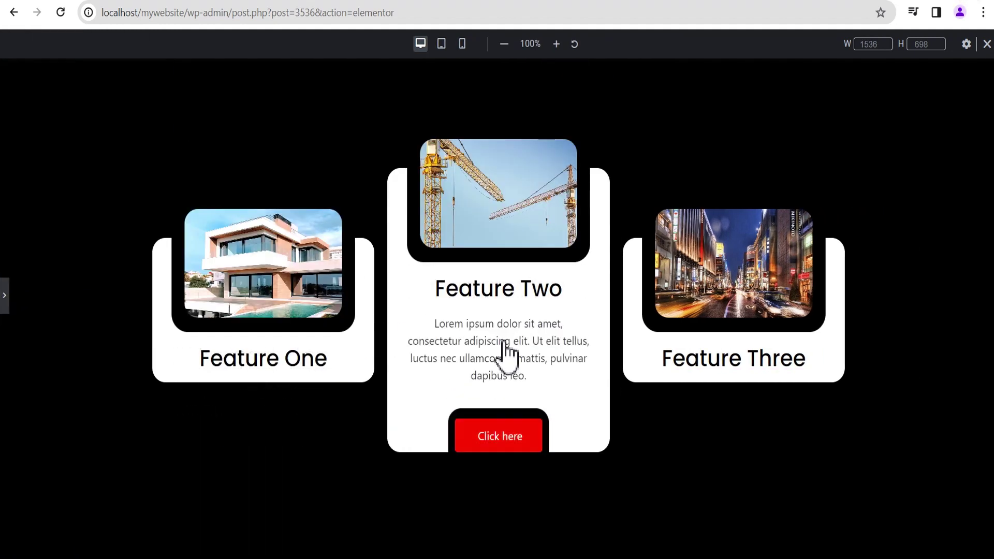